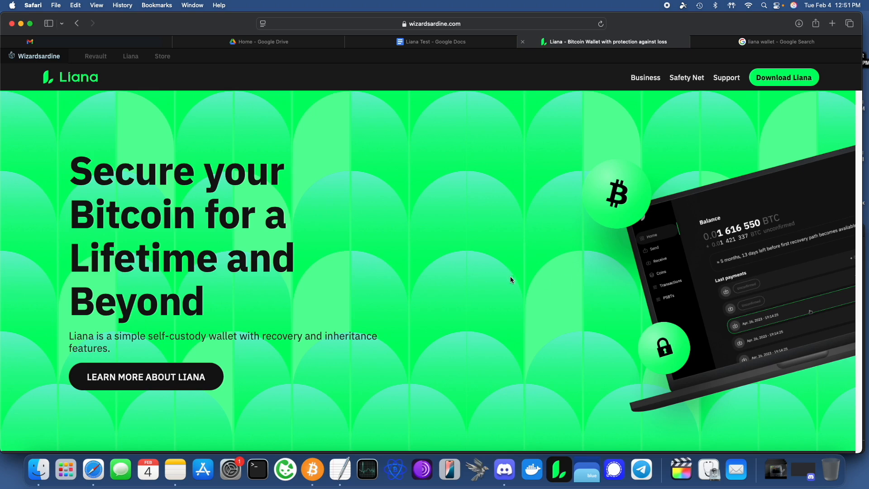
# - Review the Liana website's introduction and ways to start, then check the operating systems offered for download
pyautogui.scroll(-8, 510, 280)
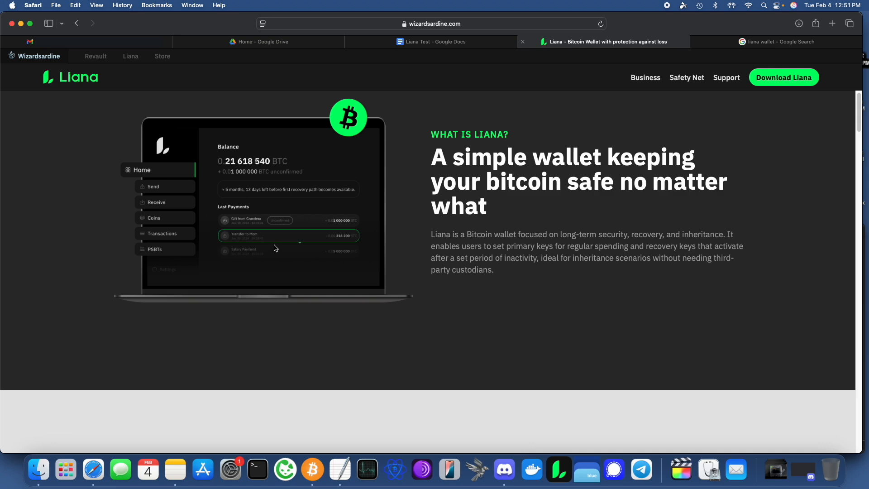
pyautogui.scroll(-1, 302, 247)
pyautogui.scroll(-7, 302, 247)
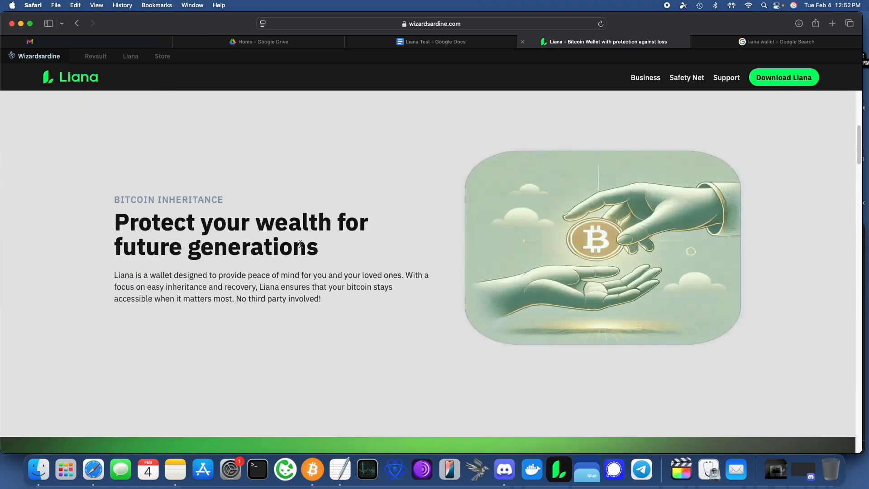
pyautogui.scroll(-10, 415, 270)
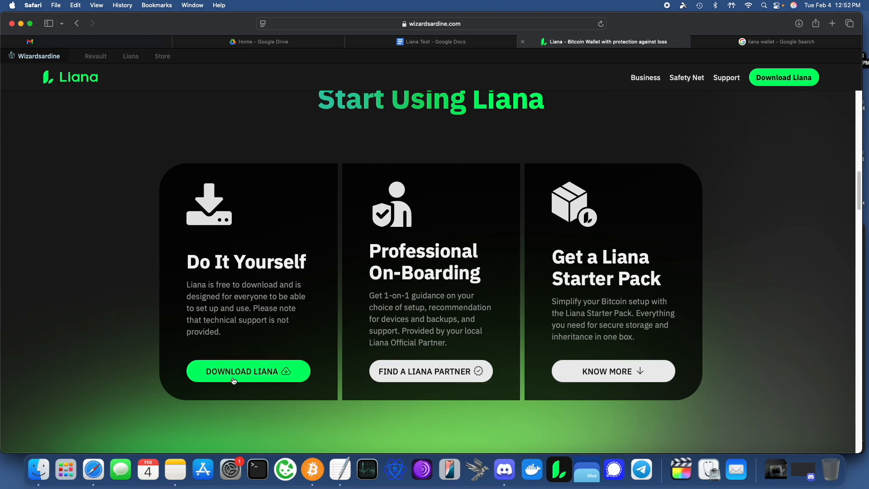
pyautogui.click(770, 82)
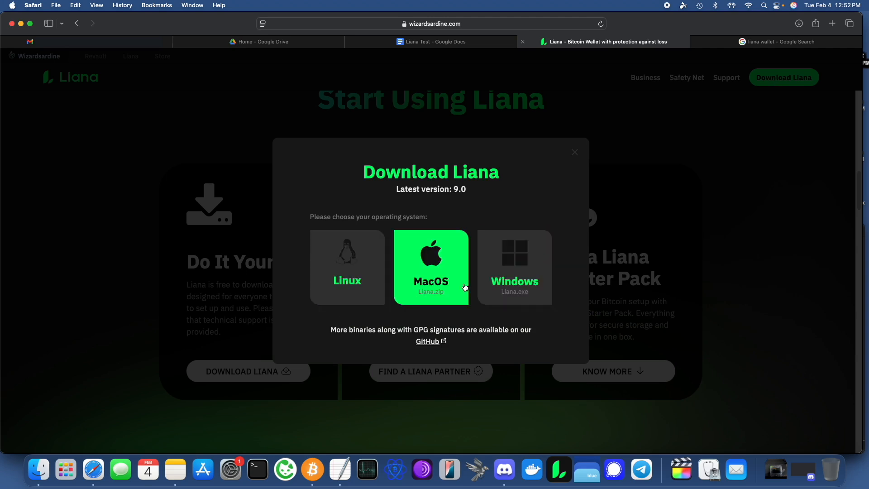
pyautogui.click(575, 154)
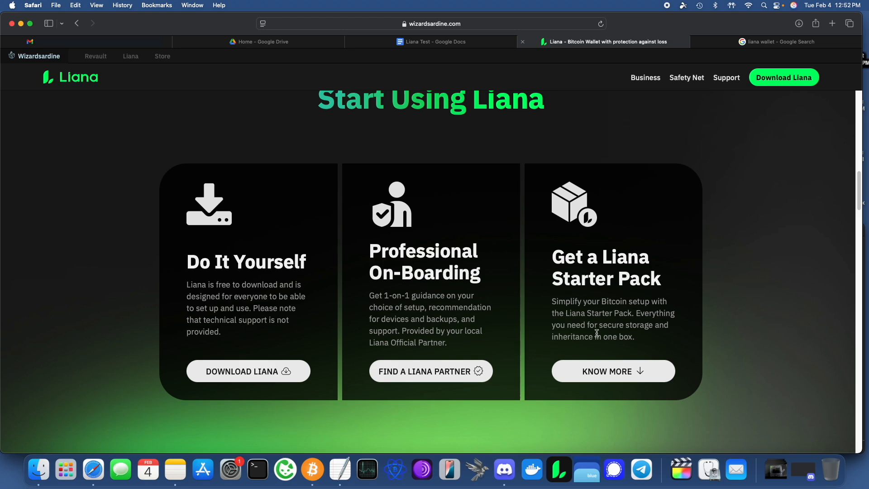
# - Examine the website's setup templates, starter pack, certified partners, wallet features and supported hardware signers
pyautogui.scroll(-10, 586, 319)
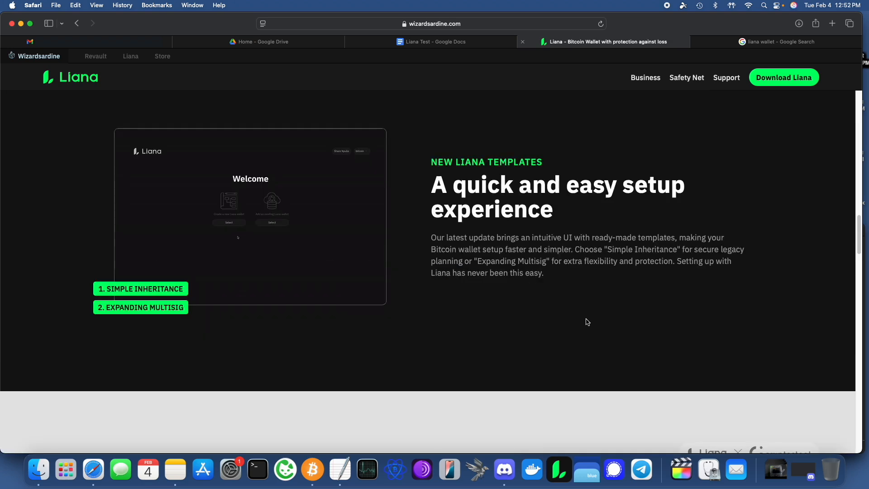
pyautogui.scroll(-6, 593, 321)
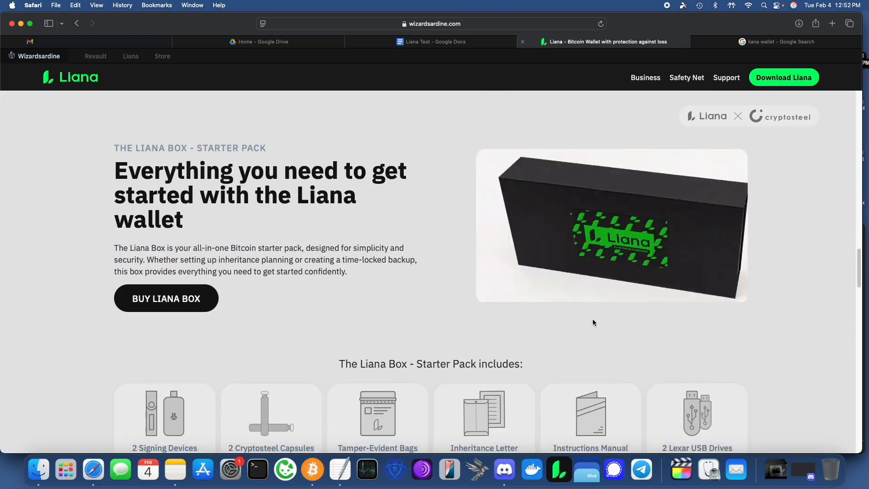
pyautogui.scroll(-3, 593, 319)
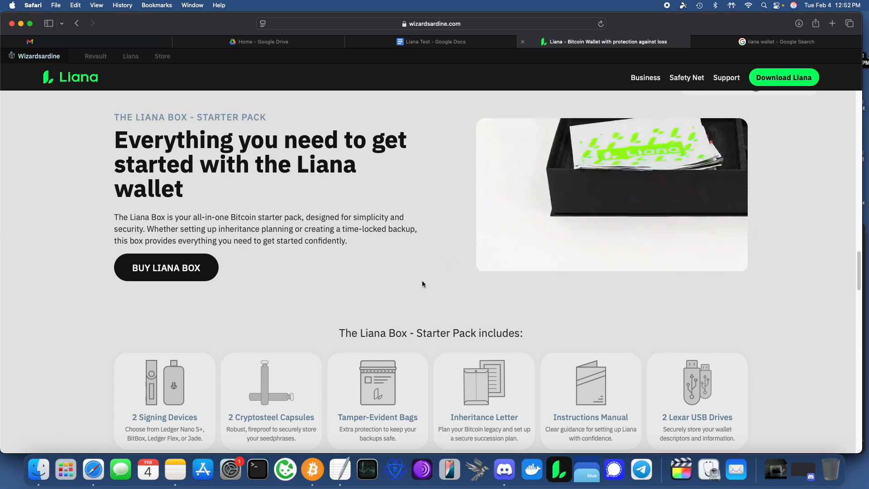
pyautogui.scroll(-10, 421, 281)
pyautogui.scroll(-3, 421, 284)
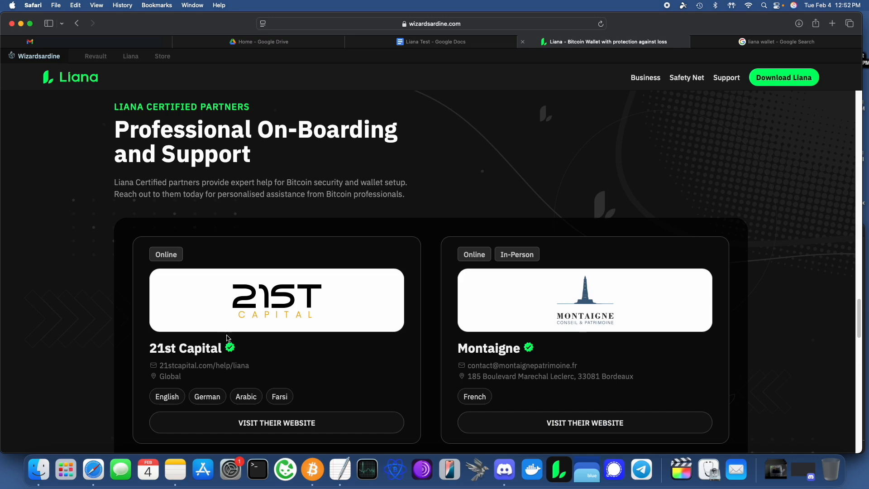
pyautogui.scroll(-10, 516, 356)
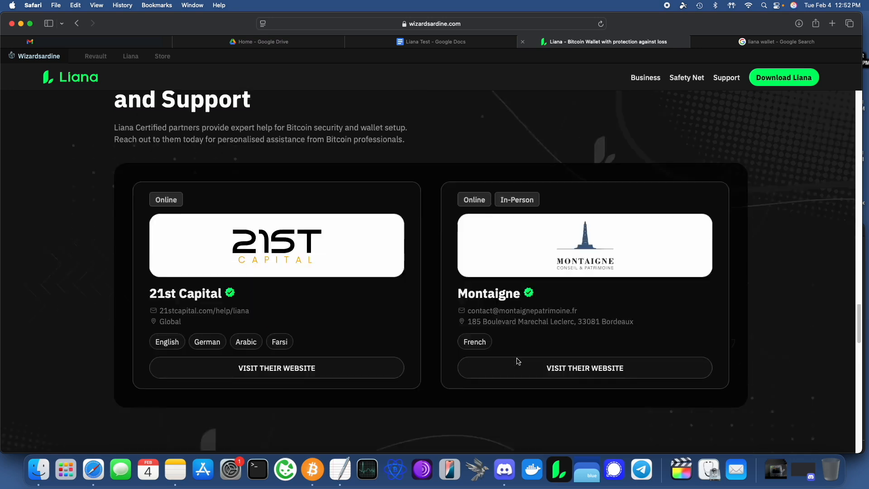
pyautogui.scroll(1, 512, 357)
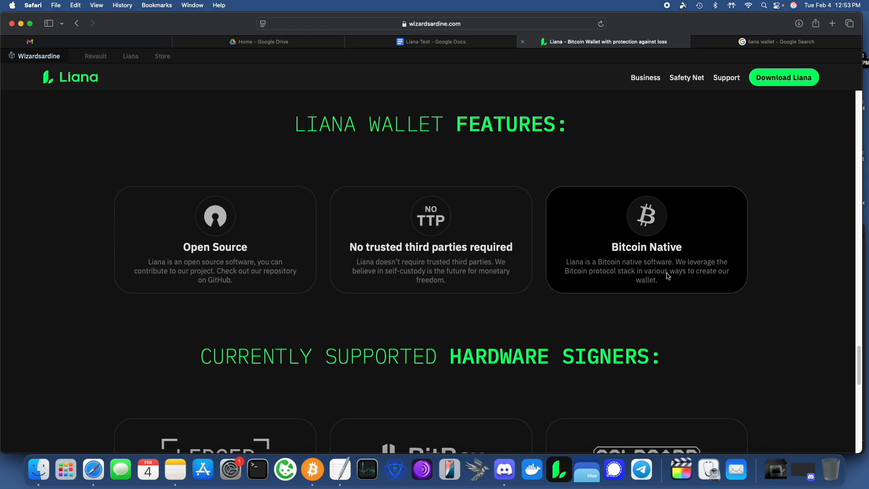
pyautogui.scroll(-5, 668, 277)
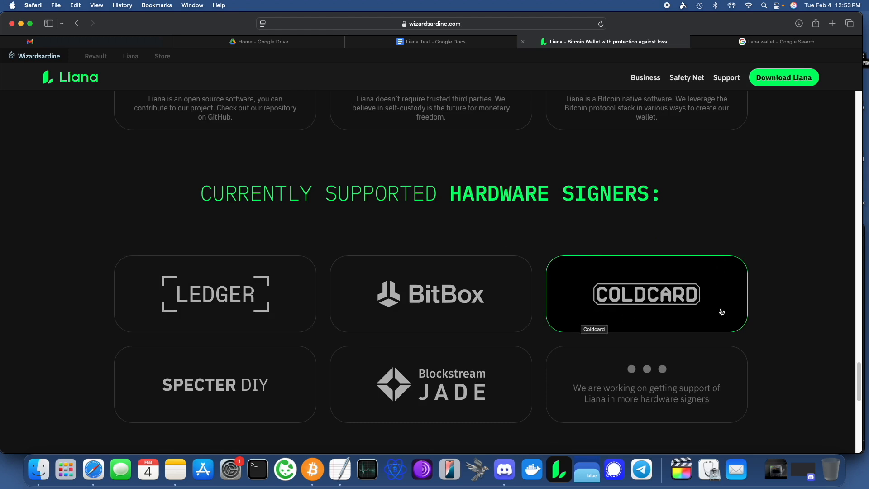
# - Search the web for "coldcard firmware" and open the list of EDGE firmware files for the COLDCARD Q
pyautogui.click(777, 42)
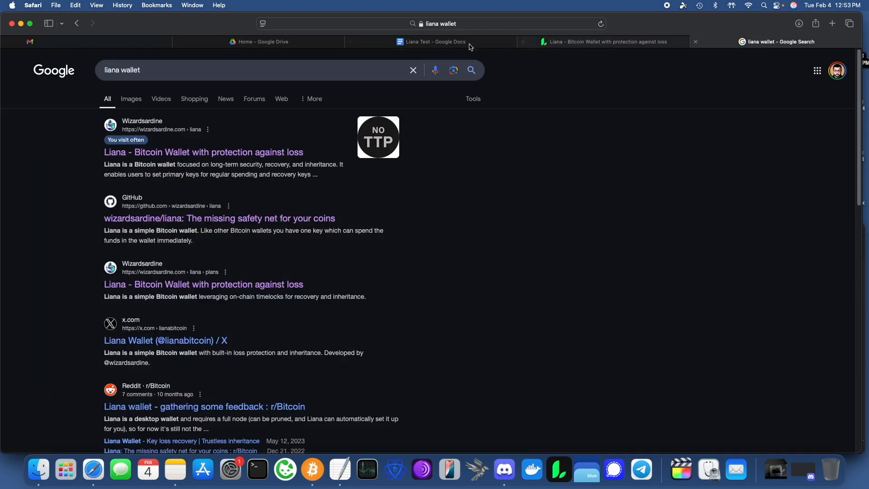
pyautogui.click(387, 24)
pyautogui.write('co')
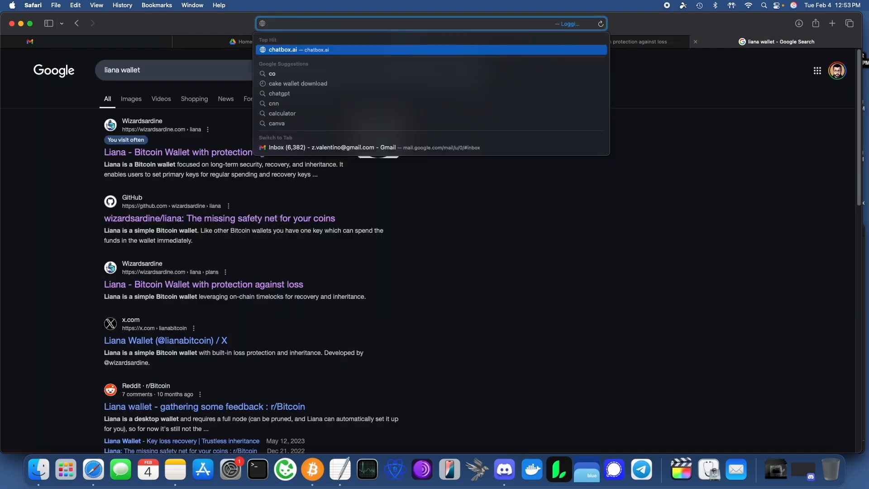
pyautogui.write('ldcard firmware')
pyautogui.press('Return')
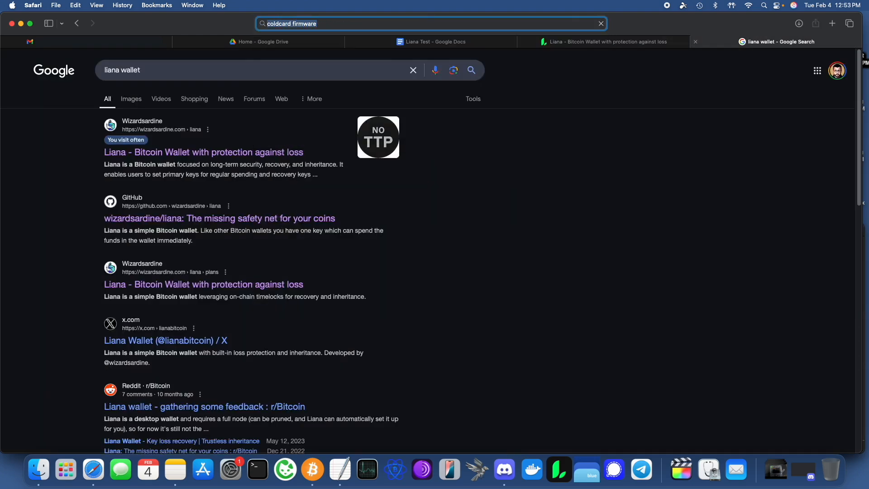
pyautogui.click(108, 145)
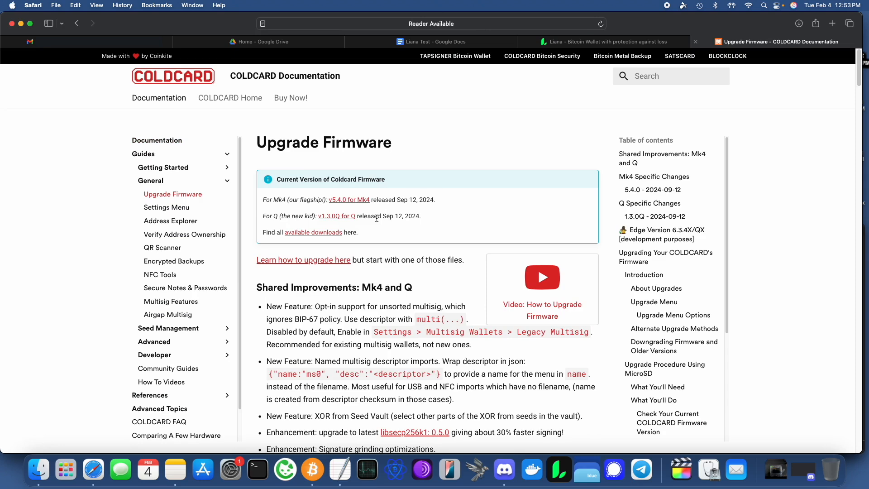
pyautogui.click(308, 233)
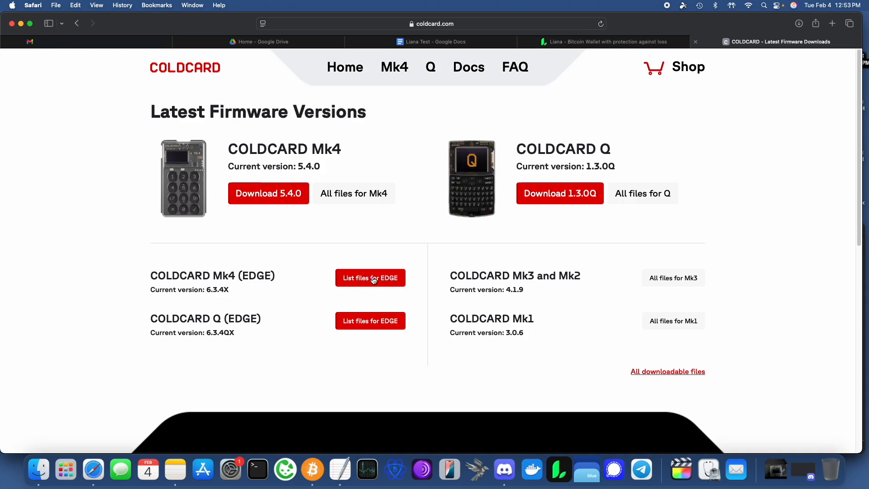
pyautogui.click(372, 325)
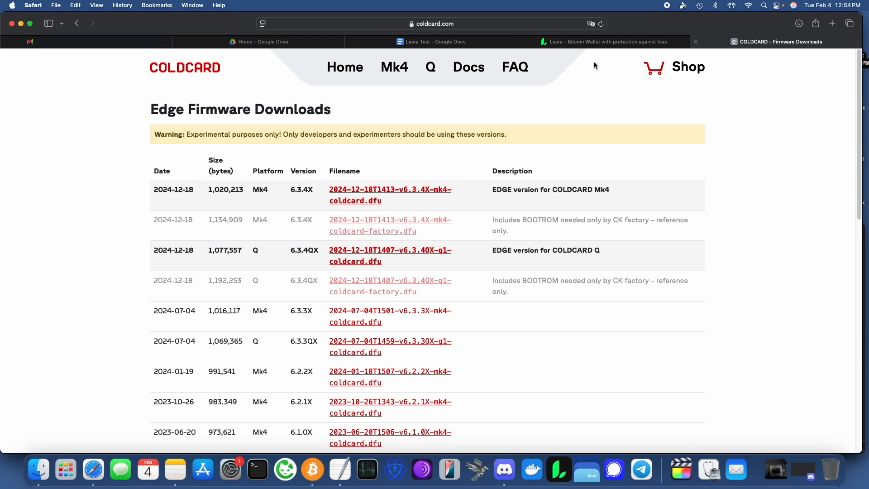
# - Return to the Liana website and look at the SafetyNet section below the supported hardware signers
pyautogui.click(617, 41)
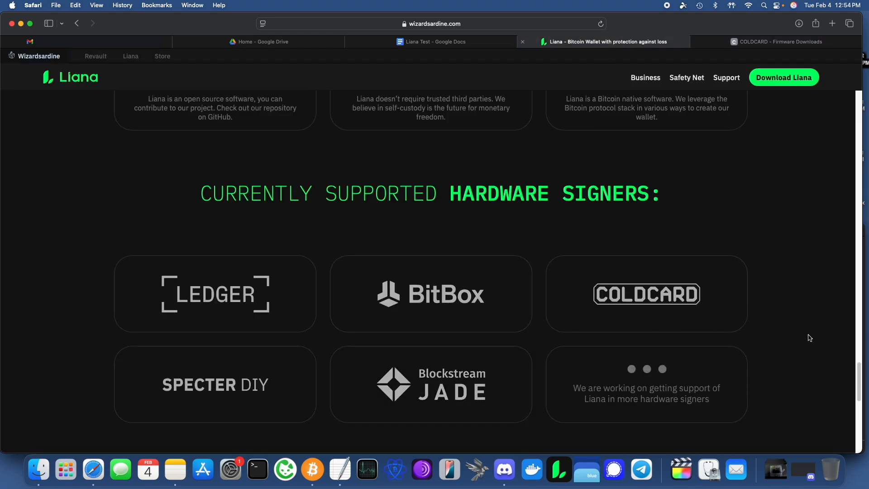
pyautogui.scroll(-4, 801, 333)
pyautogui.scroll(-3, 792, 324)
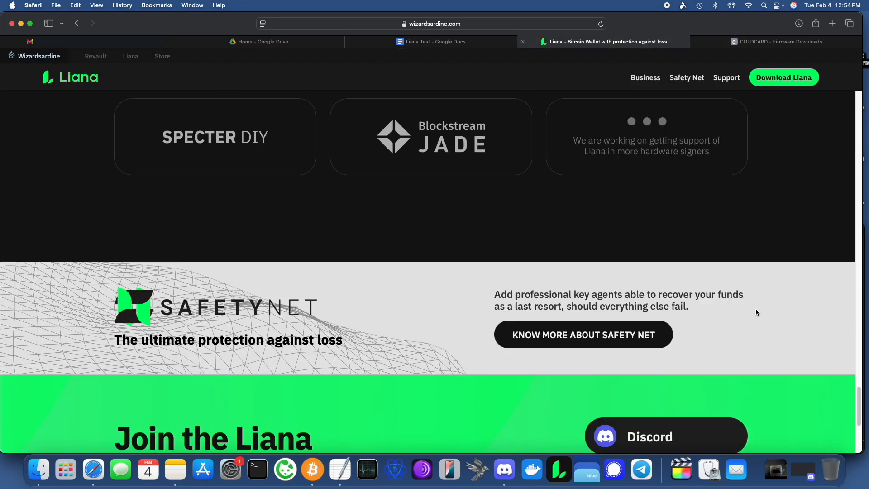
# - Switch to the Liana wallet app and select the bitcoin network
pyautogui.click(559, 469)
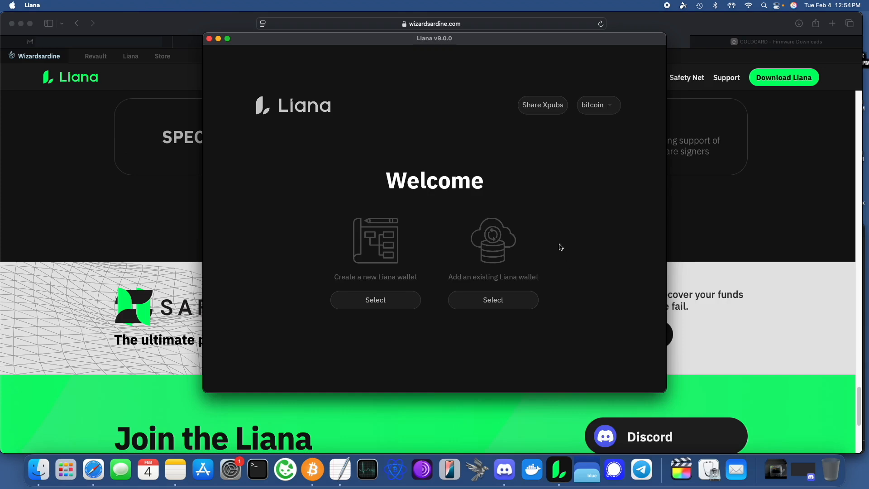
pyautogui.click(614, 108)
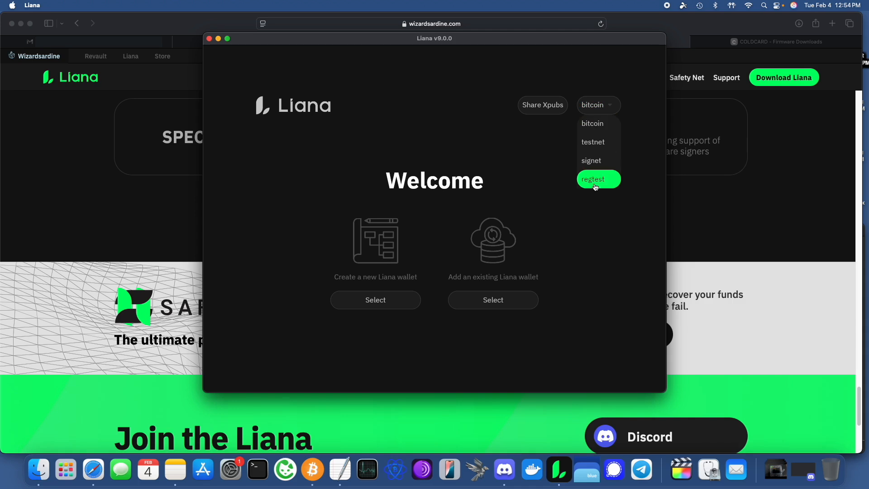
pyautogui.click(599, 129)
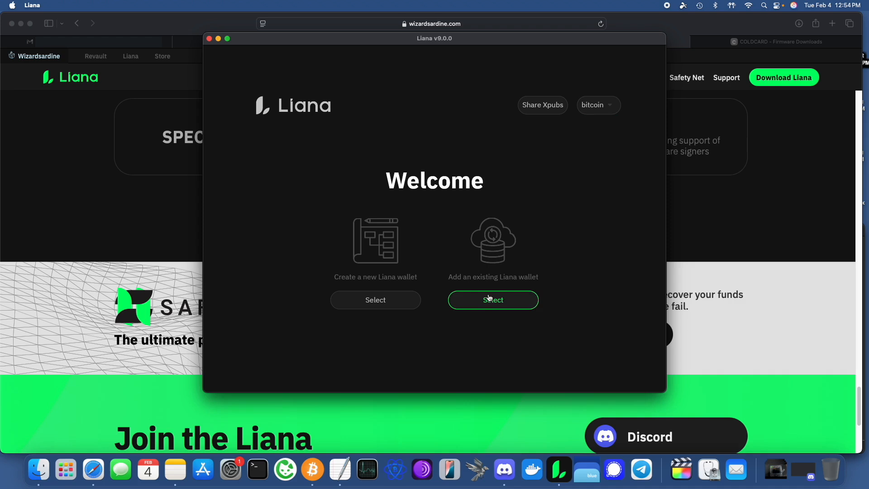
# - Start a new Liana wallet of the Simple inheritance type and proceed past its introduction to the key setup
pyautogui.click(380, 303)
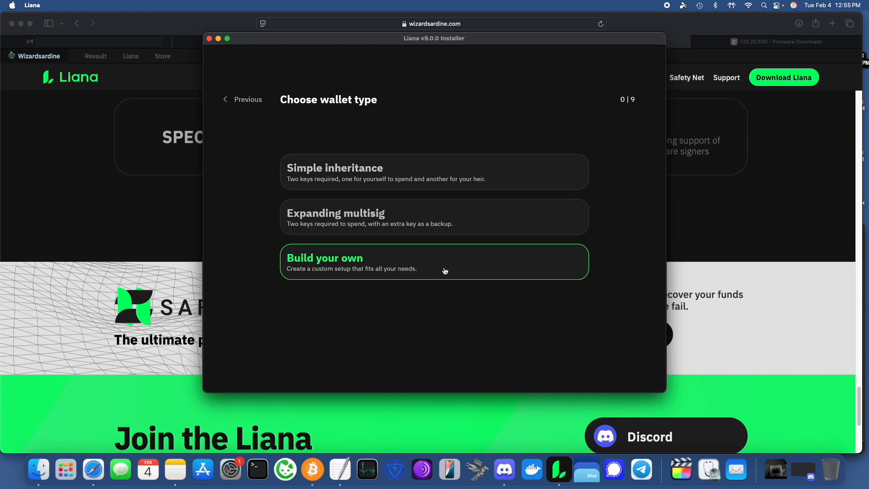
pyautogui.click(379, 175)
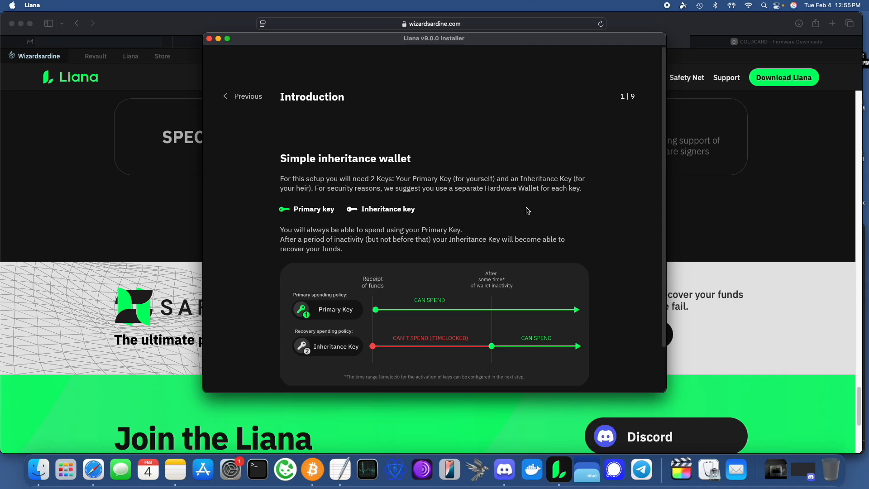
pyautogui.scroll(-2, 528, 209)
pyautogui.scroll(-1, 528, 210)
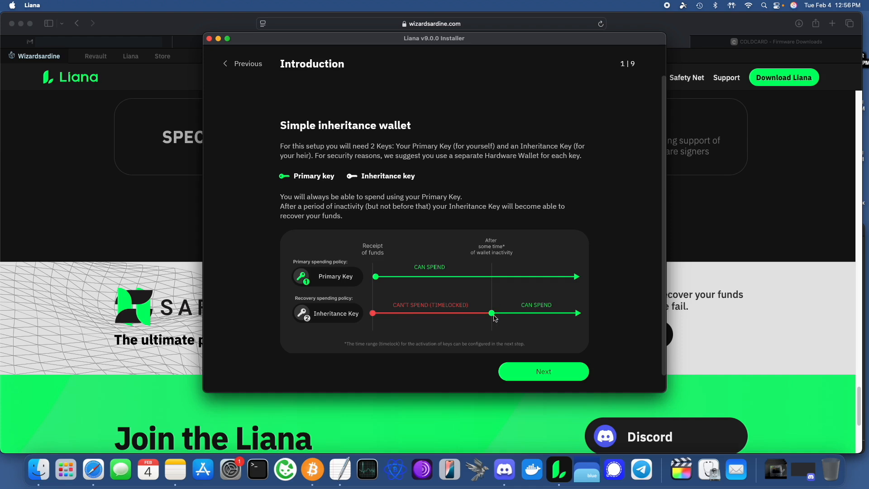
pyautogui.click(537, 372)
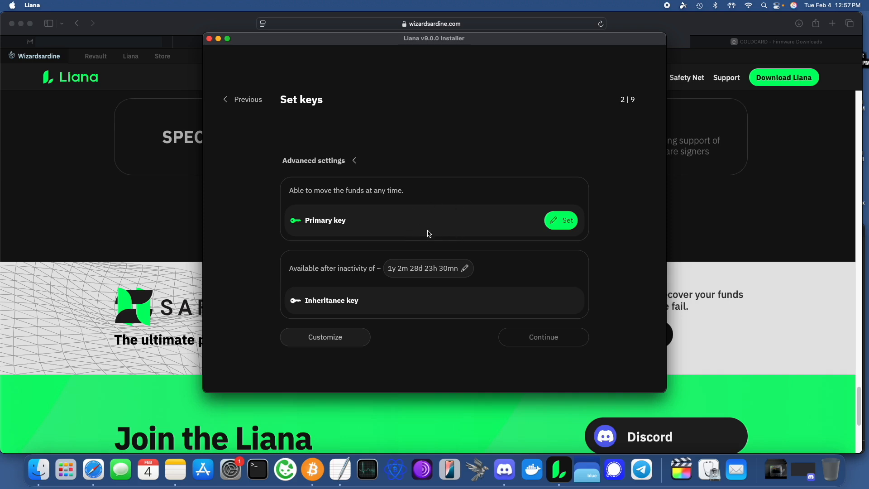
# - Set the primary key to the one derived on this computer and name it Key1
pyautogui.click(564, 225)
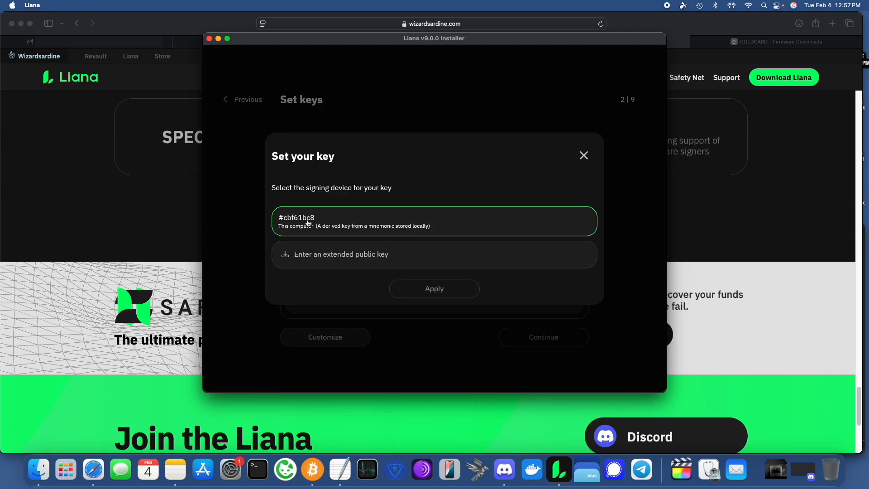
pyautogui.click(391, 225)
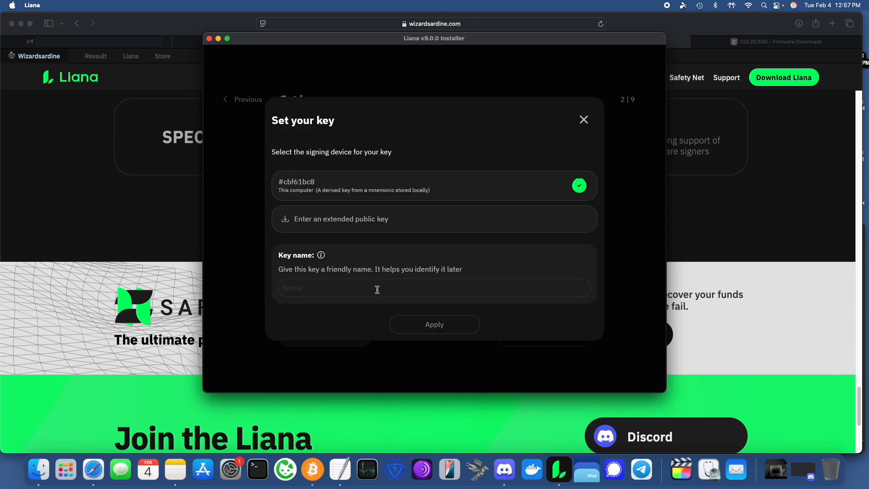
pyautogui.write('Key1')
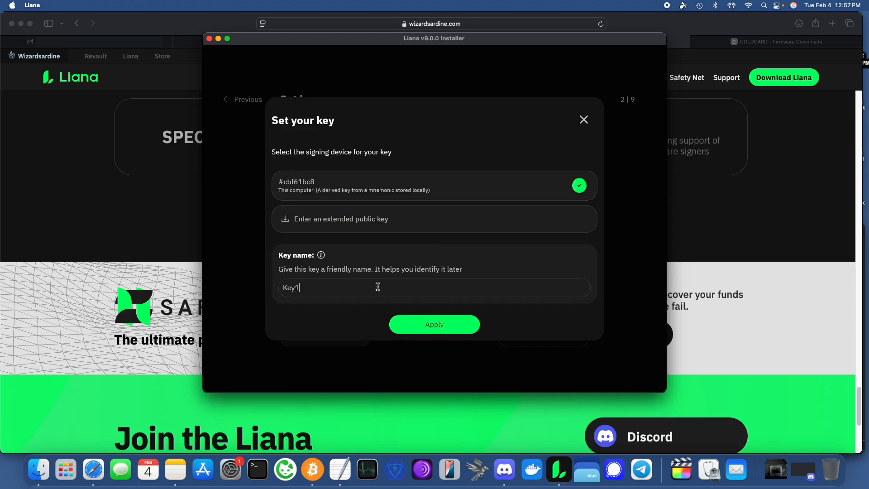
pyautogui.click(435, 332)
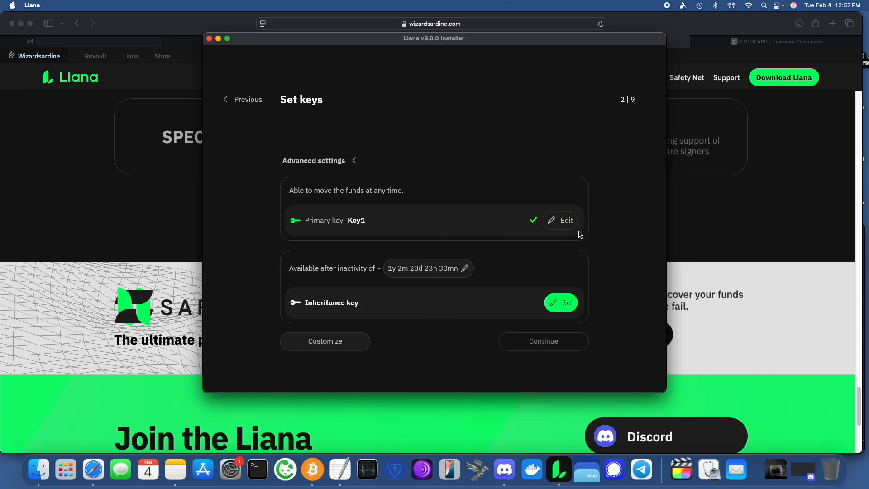
# - Replace the primary key's signing device with the connected Ledger and name the key Ledger
pyautogui.click(552, 227)
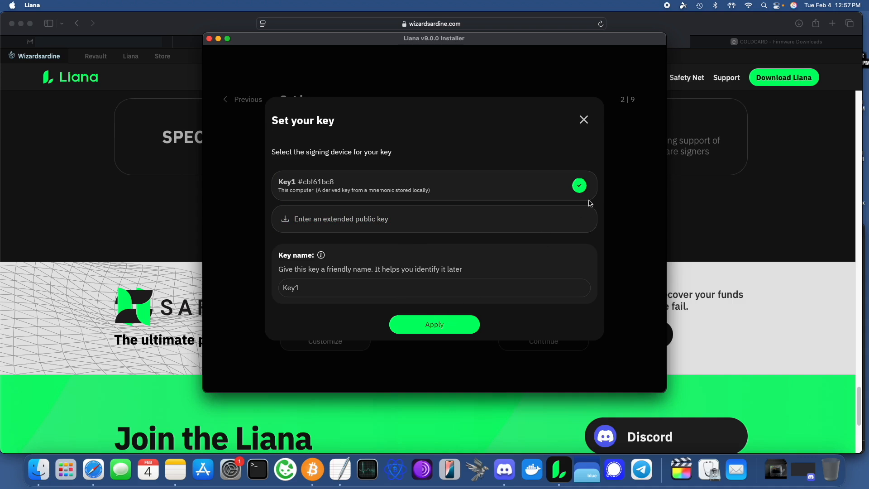
pyautogui.click(584, 120)
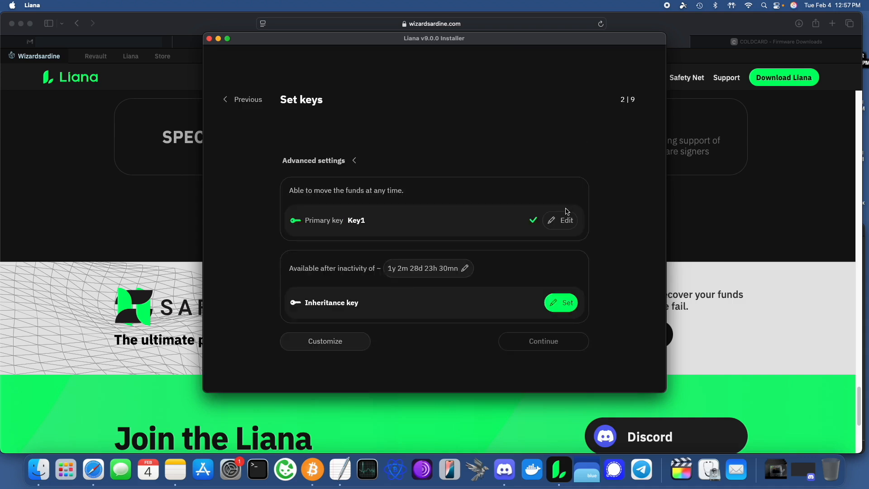
pyautogui.click(566, 220)
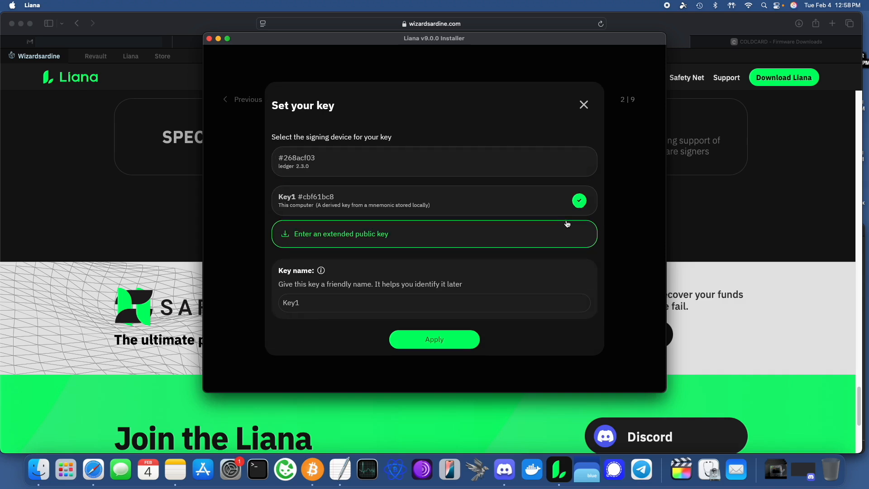
pyautogui.click(341, 164)
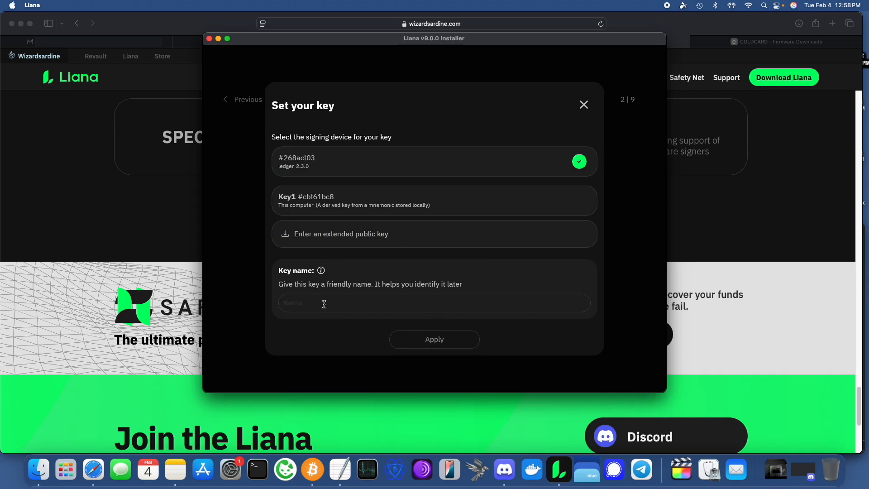
pyautogui.write('L')
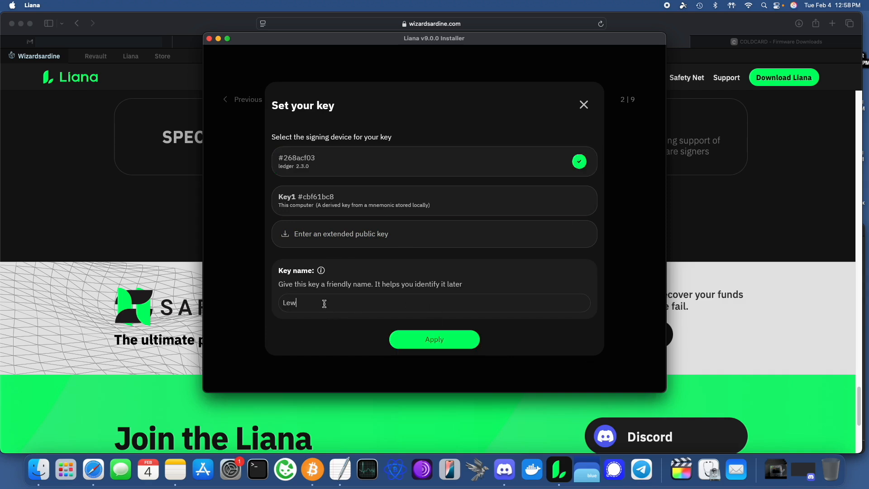
pyautogui.write('edger')
pyautogui.click(440, 343)
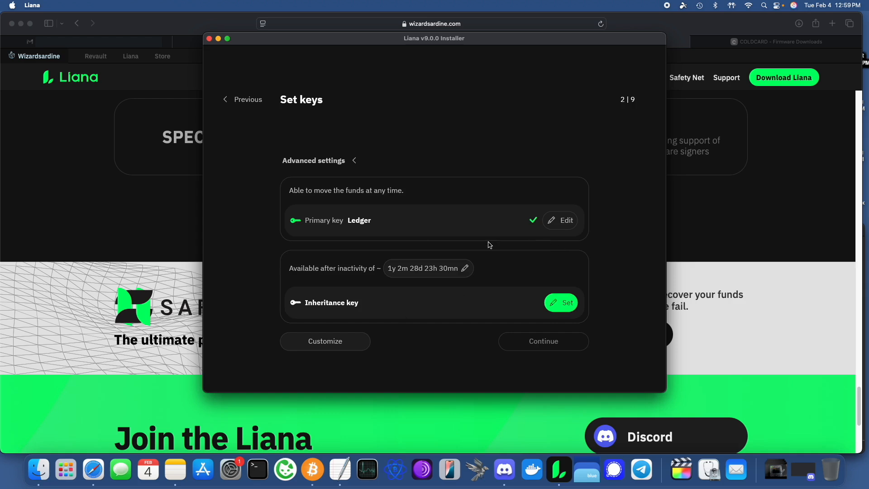
# - Customize the key setup by adding a second primary key, assign it to the BitBox02 device and name it Bitbox
pyautogui.click(330, 342)
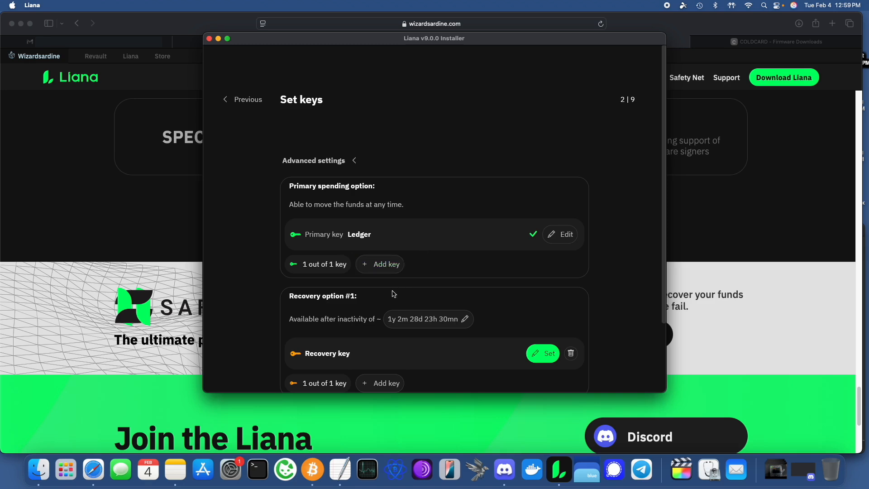
pyautogui.click(385, 267)
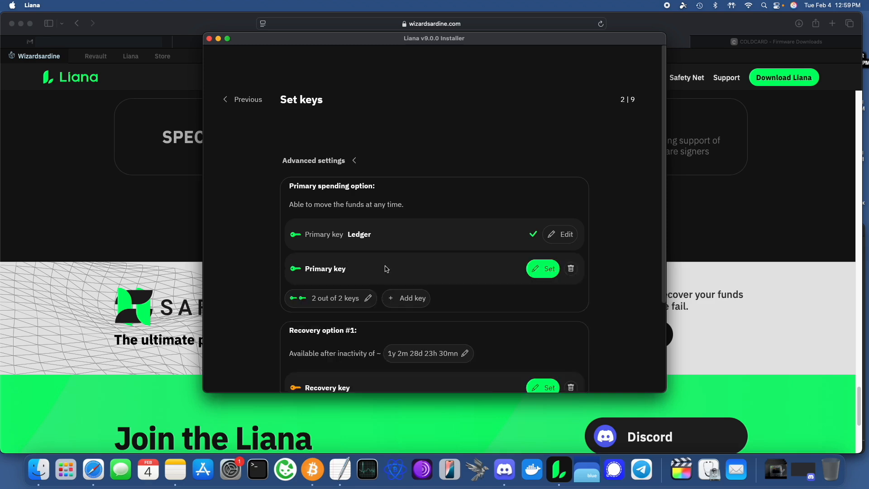
pyautogui.click(542, 270)
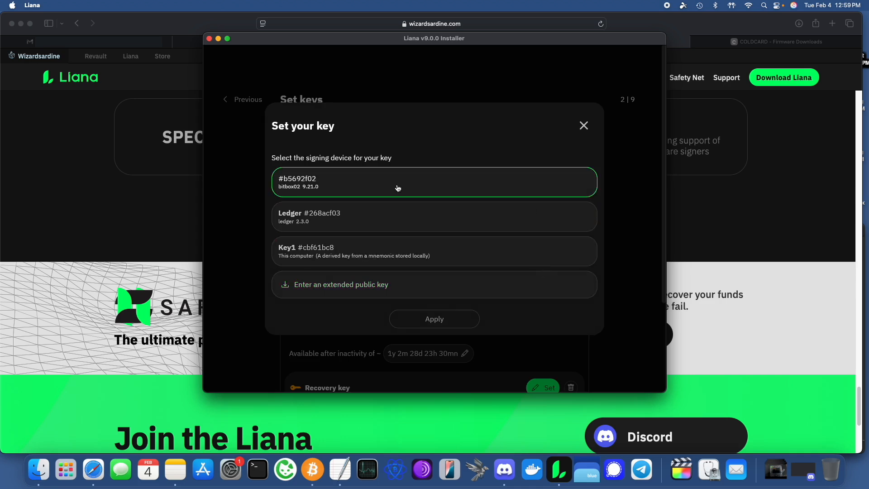
pyautogui.click(380, 182)
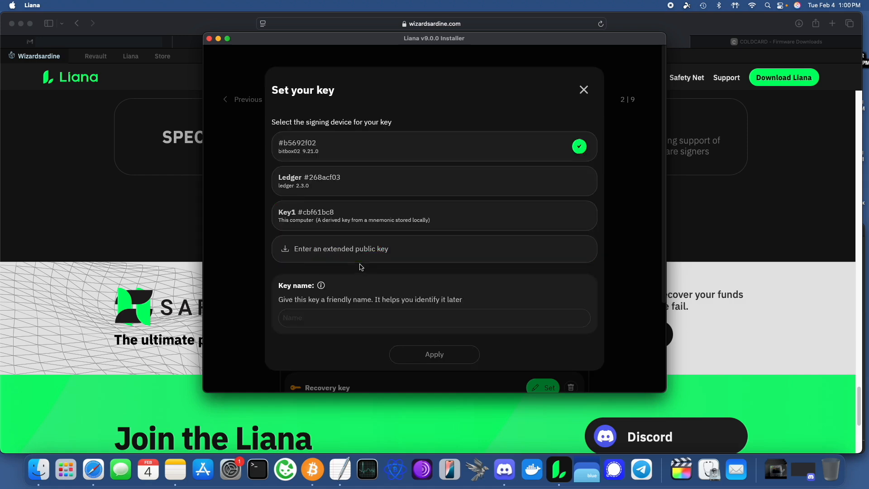
pyautogui.click(352, 320)
pyautogui.write('Bitbox')
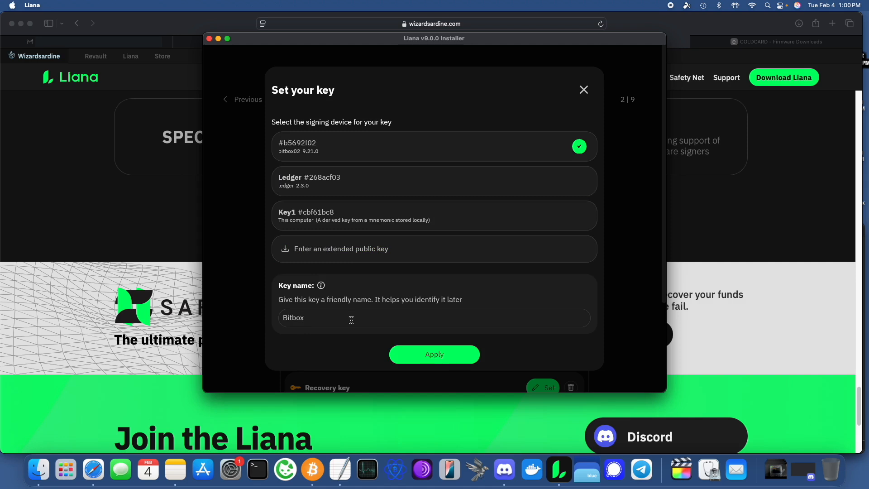
pyautogui.click(447, 361)
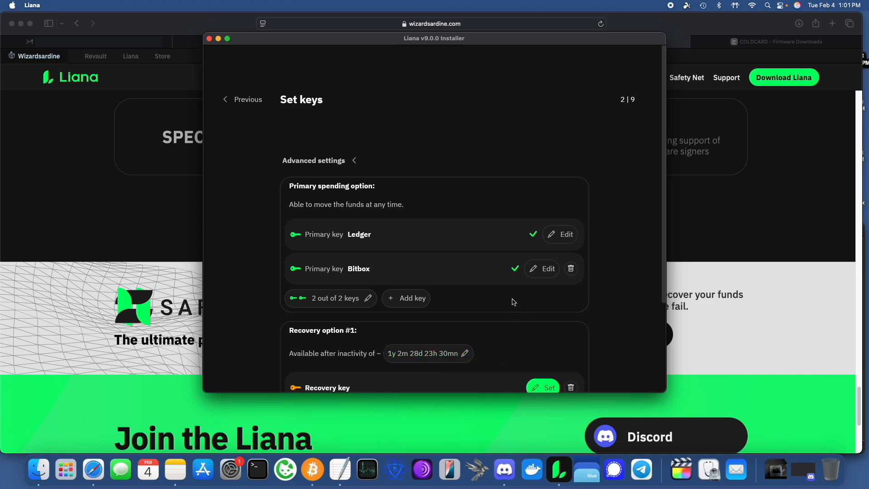
# - Add a third primary key, assign it to the Coldcard device and name it Coldcard
pyautogui.click(414, 299)
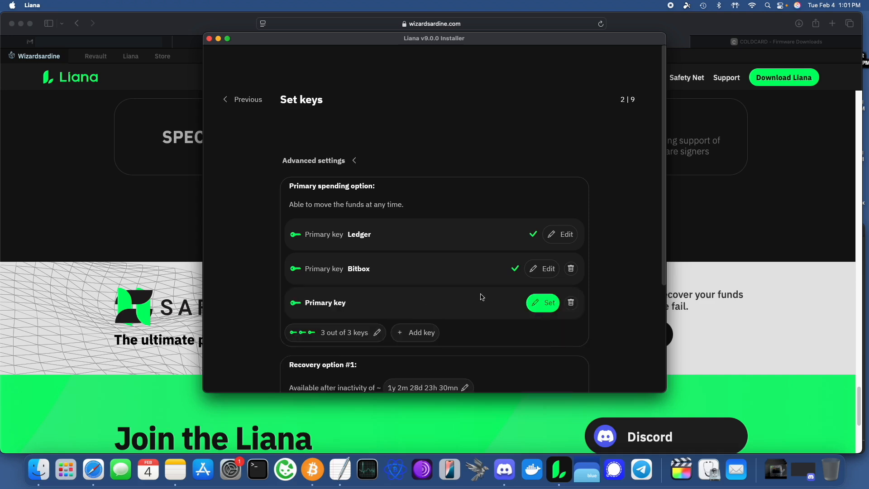
pyautogui.click(541, 306)
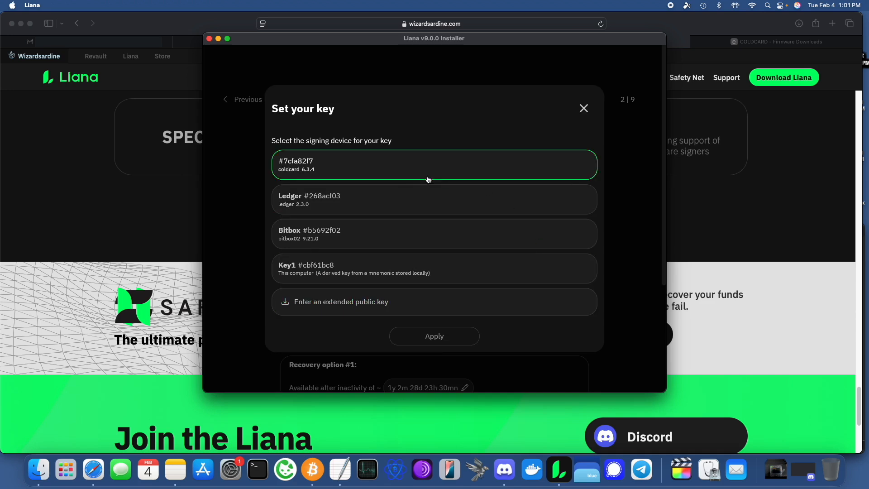
pyautogui.click(388, 176)
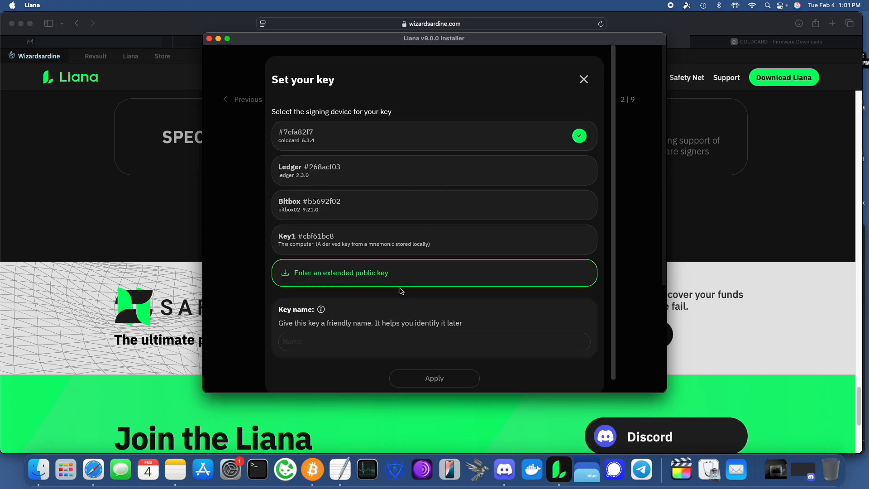
pyautogui.click(353, 340)
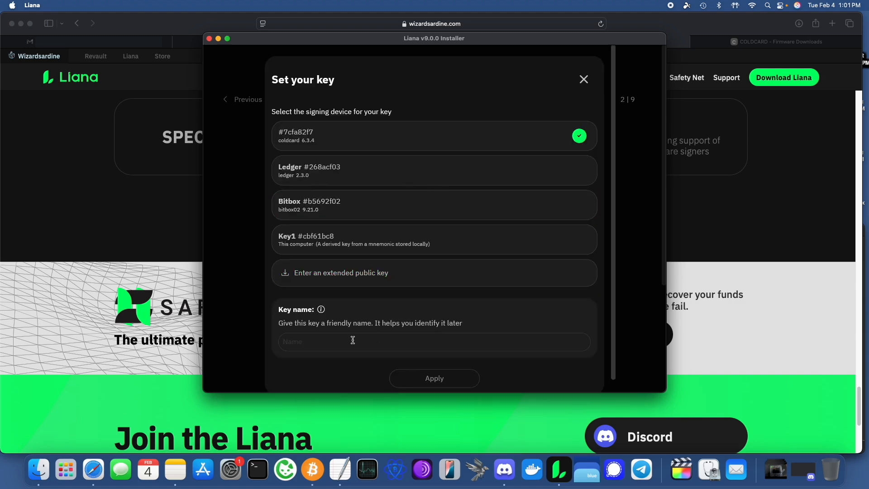
pyautogui.write('Coldcard')
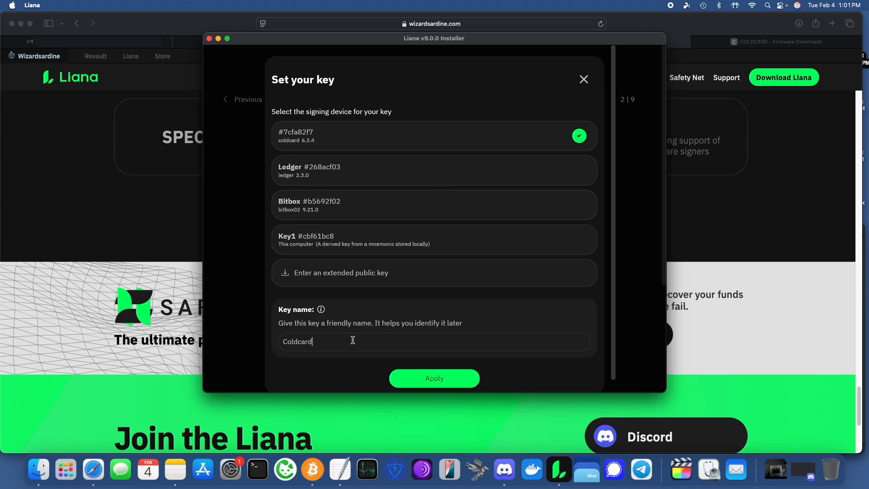
pyautogui.click(473, 381)
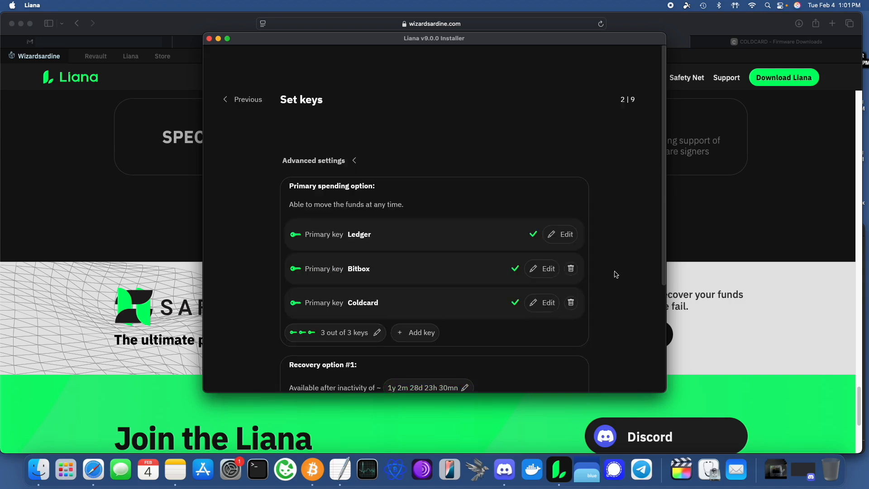
# - Set the primary spending option's signing threshold to 2 out of 3 keys
pyautogui.click(333, 335)
pyautogui.click(435, 230)
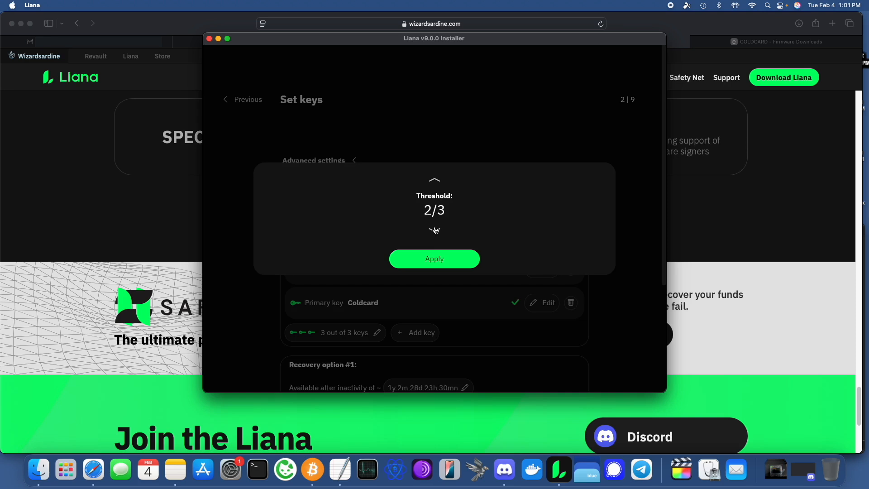
pyautogui.click(434, 260)
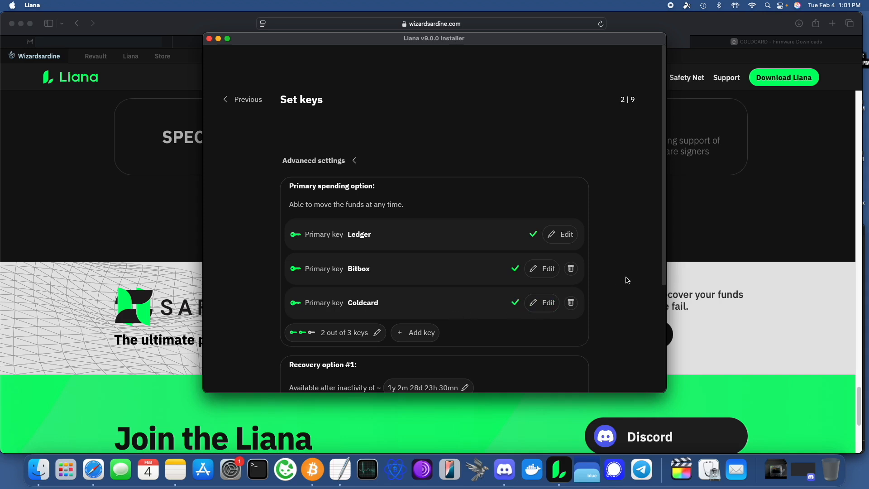
# - Add two more recovery keys to Recovery option #1
pyautogui.scroll(-2, 621, 275)
pyautogui.scroll(-2, 622, 274)
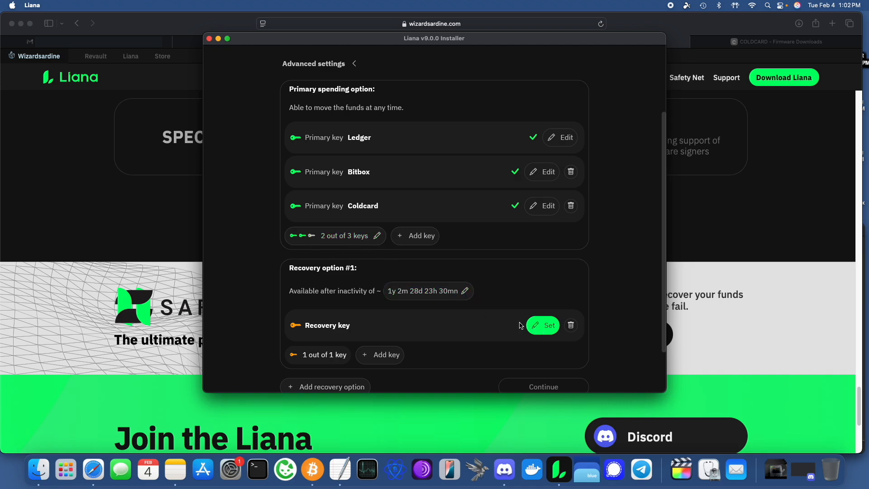
pyautogui.click(383, 355)
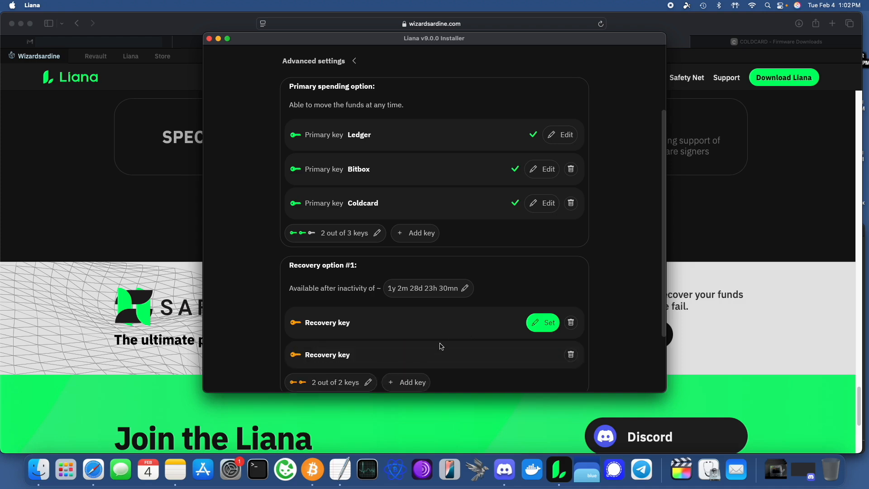
pyautogui.scroll(-1, 426, 357)
pyautogui.click(408, 367)
# - Assign the three keys of Recovery option #1 in order to the Bitbox, Ledger and Coldcard signers
pyautogui.scroll(-1, 464, 360)
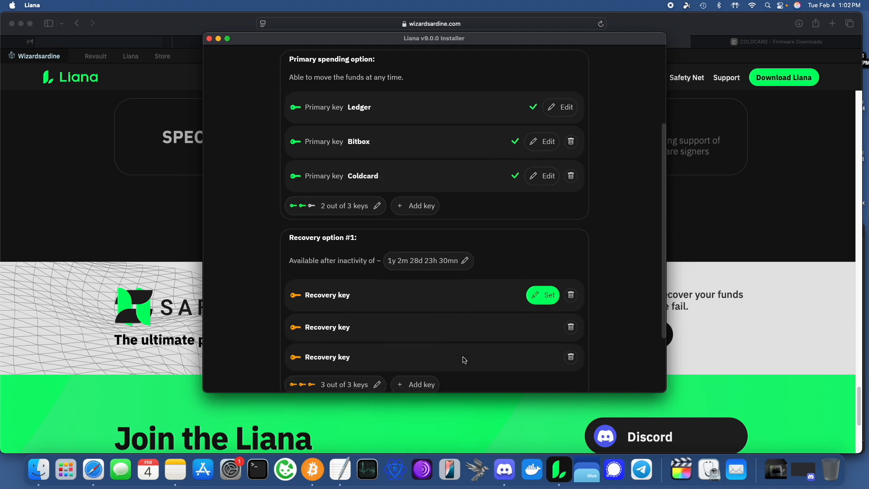
pyautogui.click(536, 300)
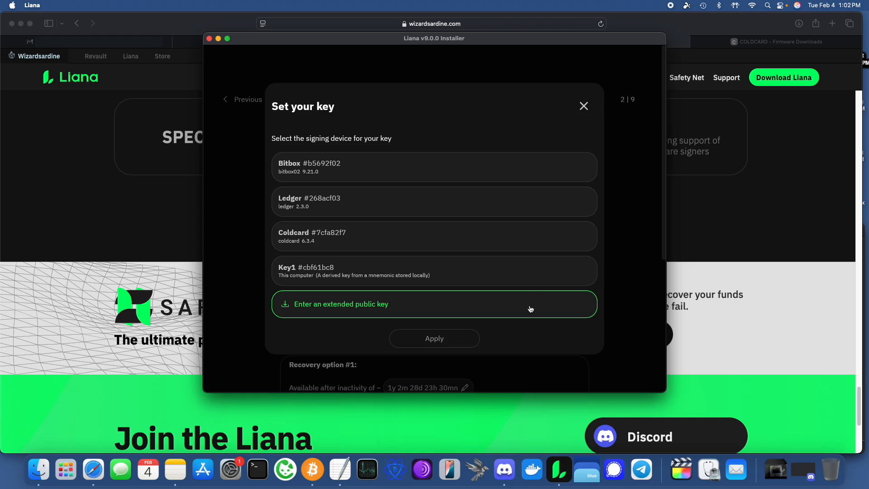
pyautogui.click(353, 171)
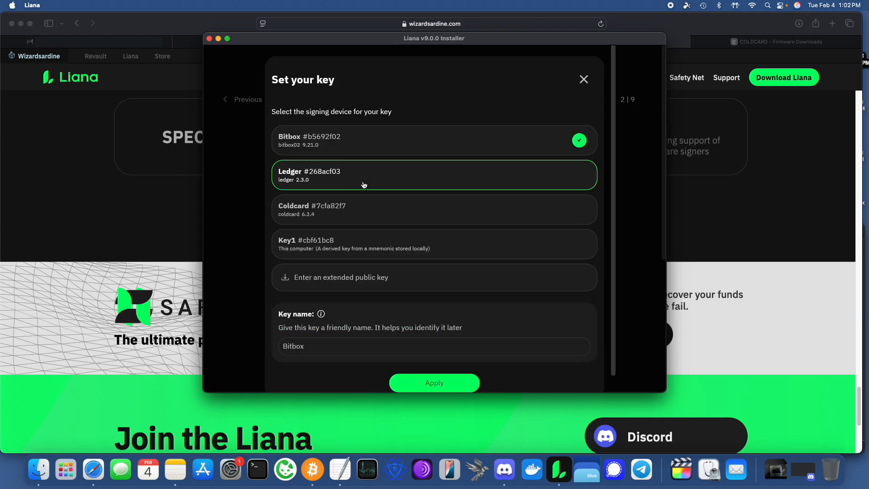
pyautogui.click(435, 383)
pyautogui.scroll(-5, 525, 310)
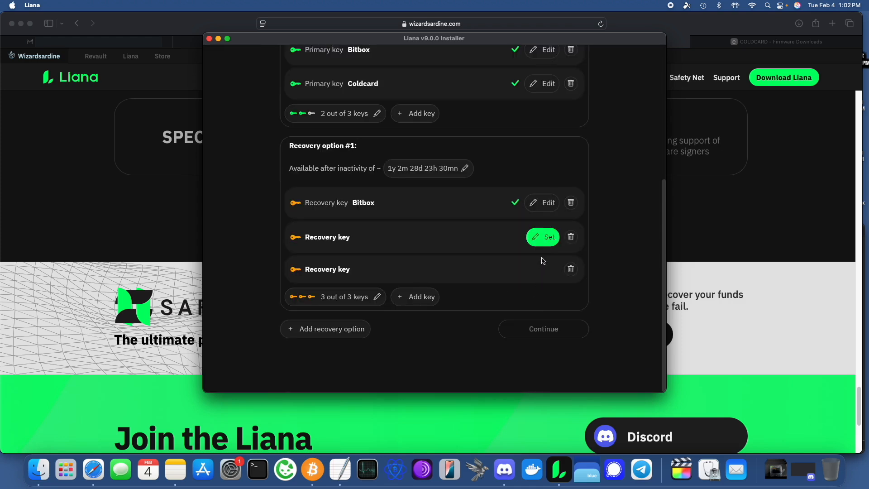
pyautogui.click(545, 243)
pyautogui.click(349, 211)
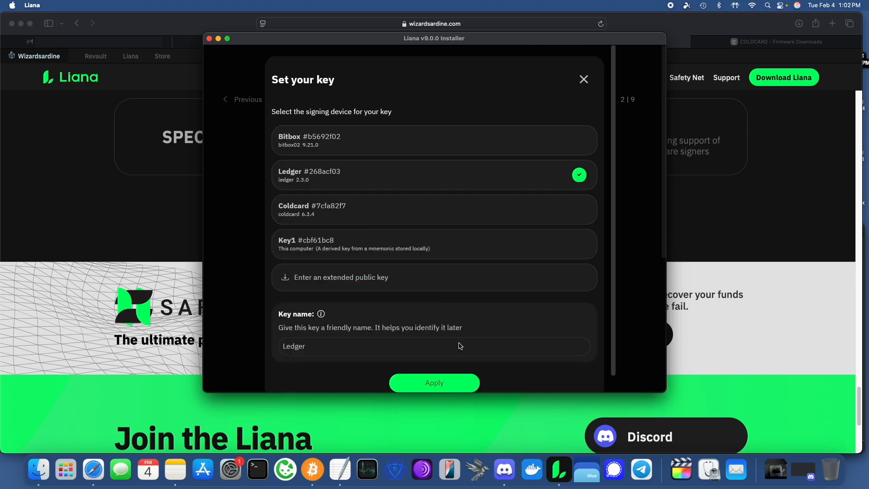
pyautogui.click(435, 384)
pyautogui.scroll(-6, 499, 344)
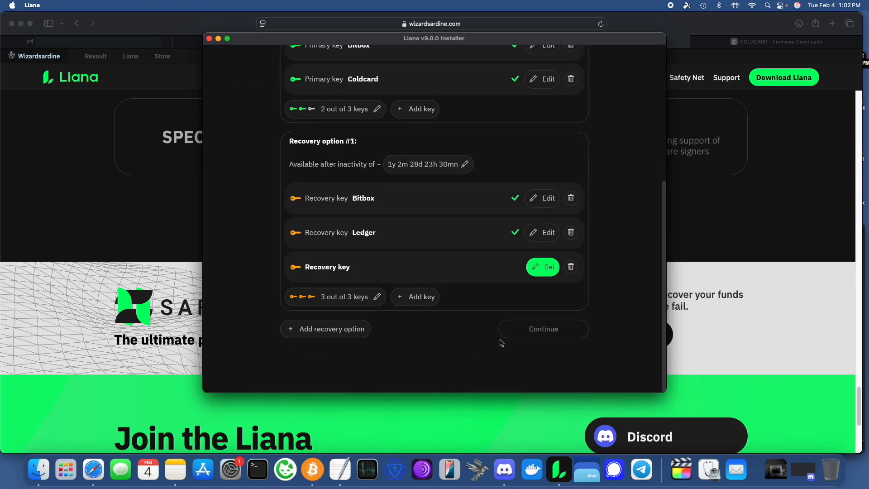
pyautogui.click(545, 274)
pyautogui.click(333, 242)
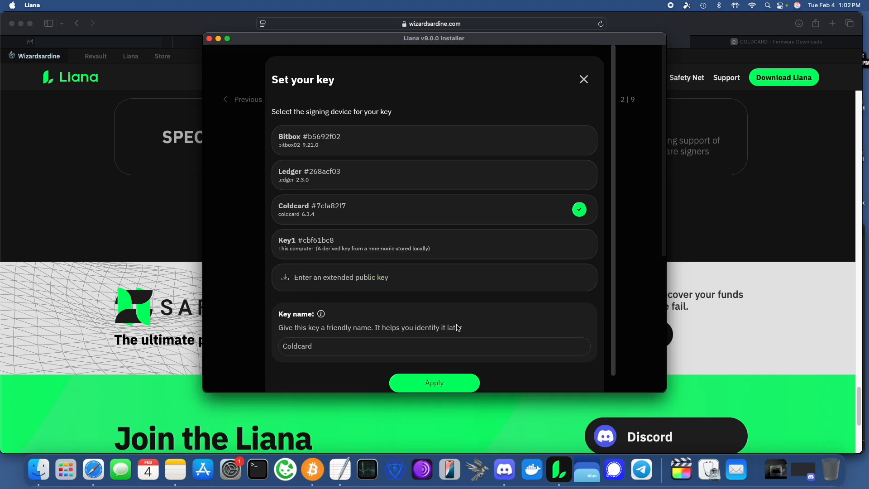
pyautogui.click(435, 383)
# - Lower the signing threshold of Recovery option #1 to 1 out of 3 keys
pyautogui.scroll(-5, 407, 317)
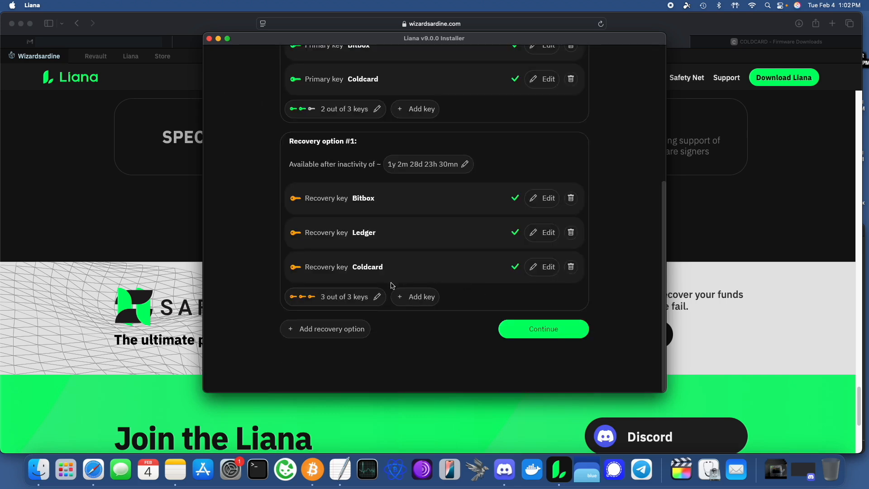
pyautogui.click(345, 299)
pyautogui.click(435, 232)
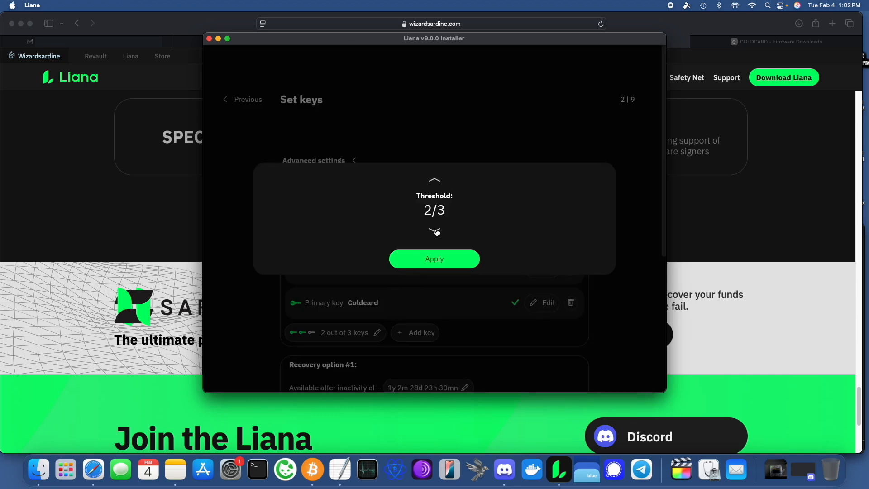
pyautogui.click(436, 232)
pyautogui.click(437, 261)
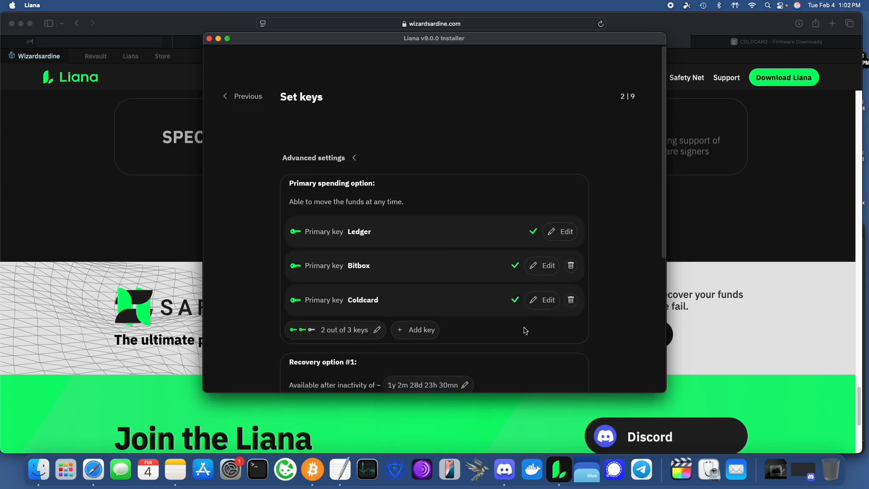
pyautogui.scroll(-5, 525, 330)
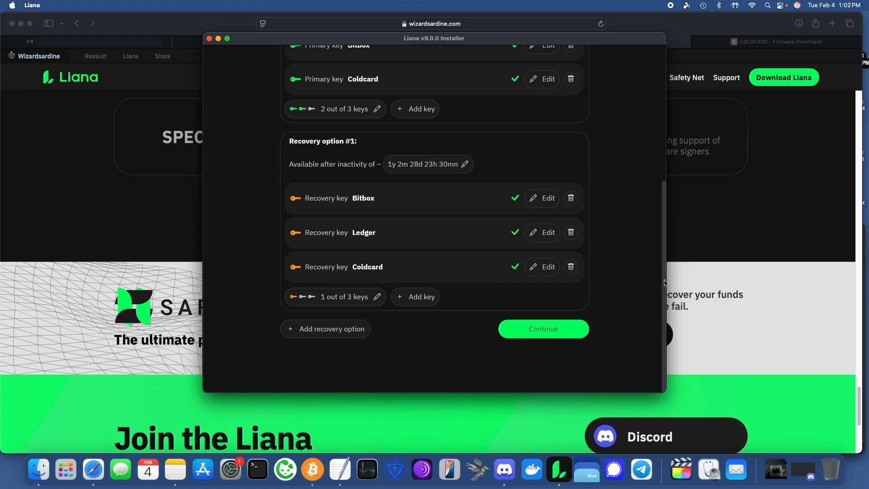
pyautogui.moveTo(665, 283); pyautogui.dragTo(661, 200)
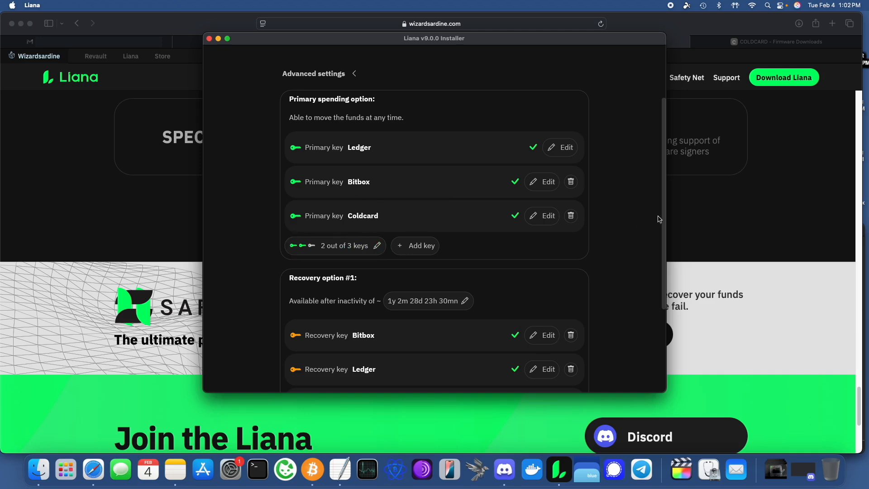
pyautogui.scroll(-5, 364, 225)
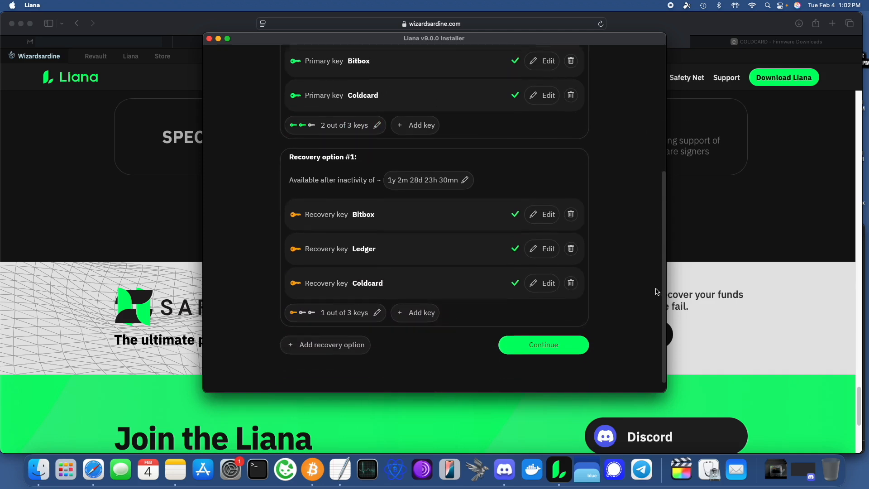
# - Set the inactivity timelock of Recovery option #1 to 52705 blocks, about 1 year 18 hours 10 minutes
pyautogui.click(425, 175)
pyautogui.moveTo(548, 239); pyautogui.dragTo(503, 240)
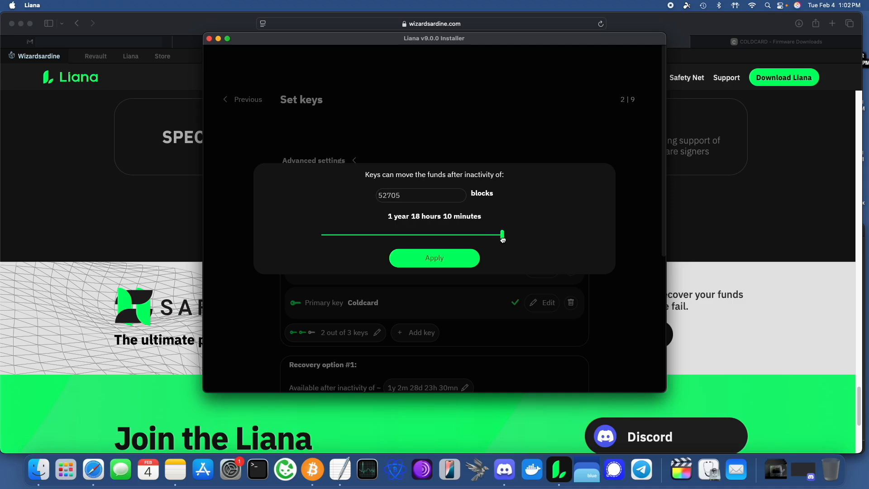
pyautogui.click(438, 258)
pyautogui.click(420, 298)
pyautogui.click(457, 262)
pyautogui.scroll(-5, 615, 302)
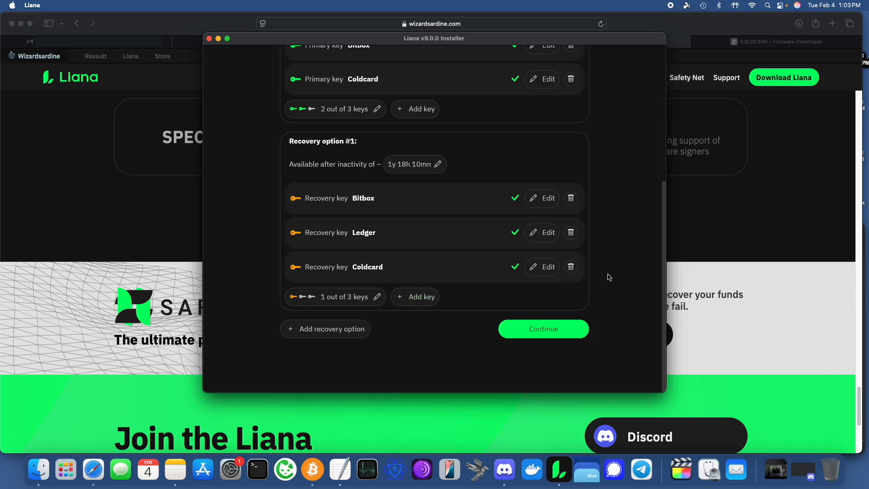
# - Remove the Coldcard and Bitbox keys from the primary spending option and the Coldcard and Ledger keys from Recovery option #1
pyautogui.scroll(3, 608, 278)
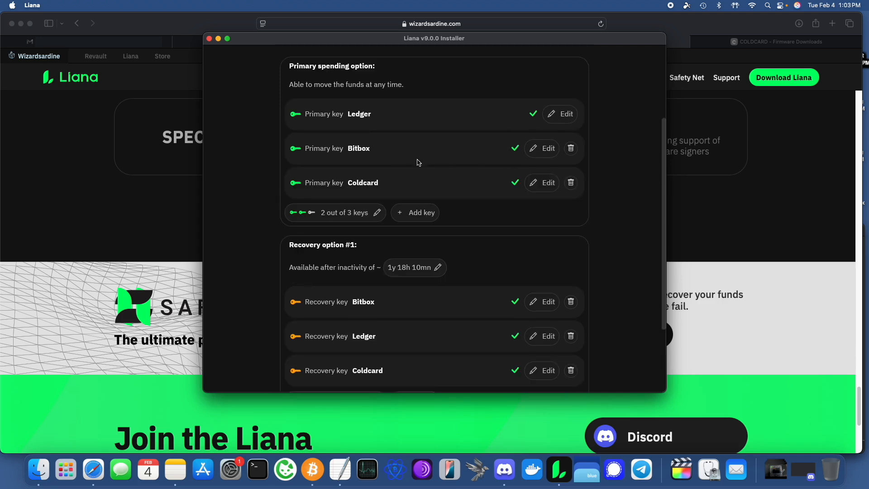
pyautogui.click(571, 183)
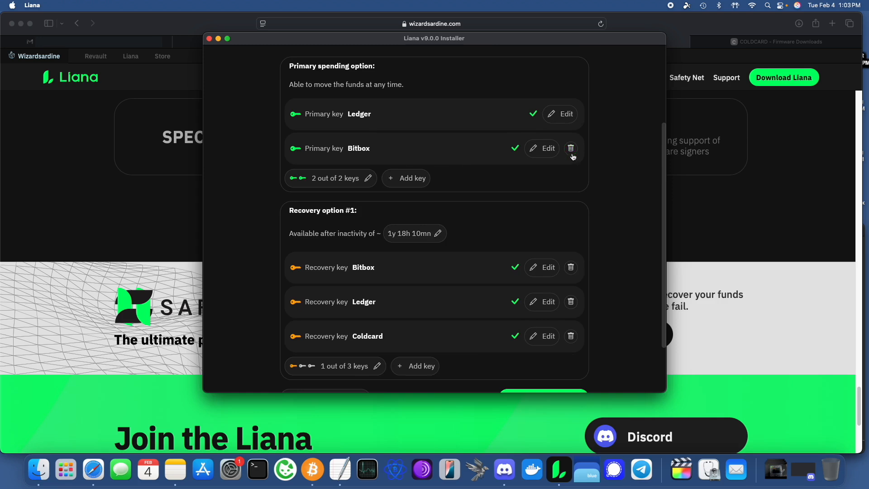
pyautogui.click(571, 149)
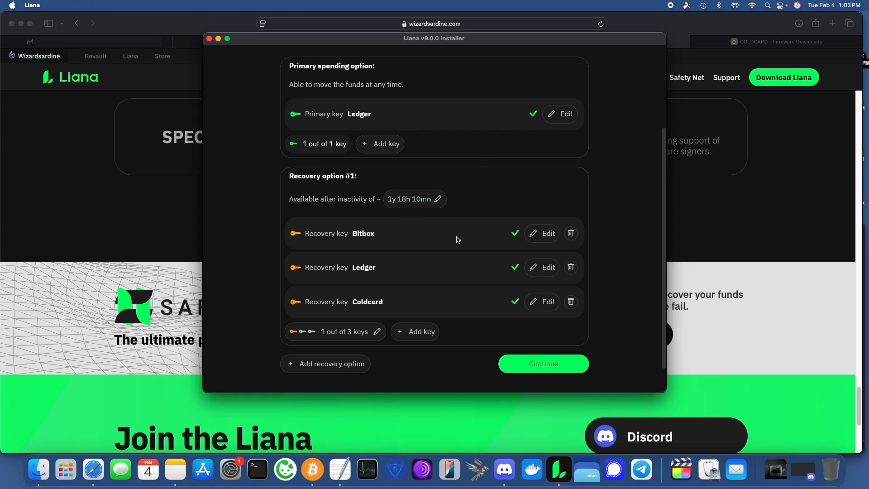
pyautogui.click(566, 302)
pyautogui.click(569, 270)
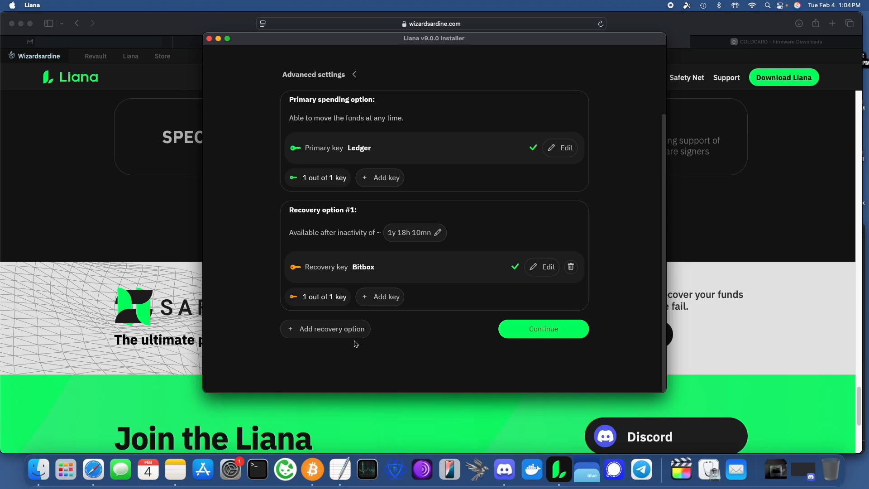
# - Add a second recovery option to the wallet
pyautogui.click(328, 330)
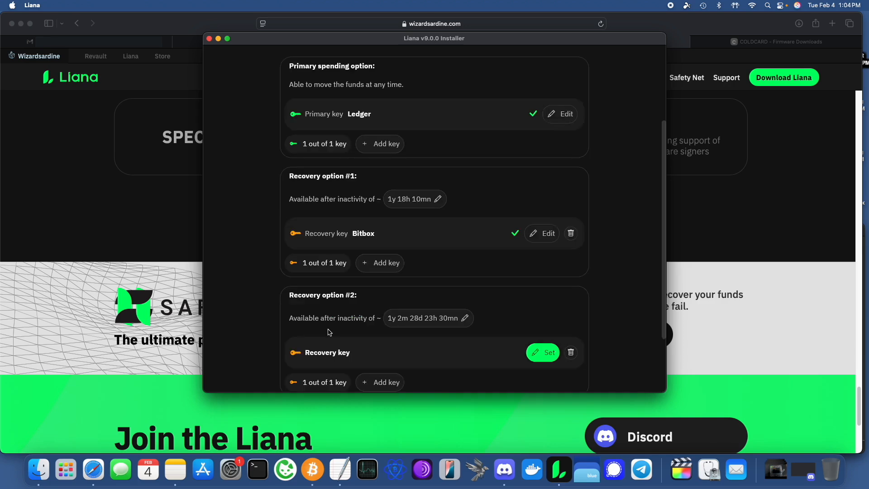
pyautogui.scroll(-2, 597, 292)
# - Switch to Safari and view the Safety Net service's early access pricing on the Liana website
pyautogui.click(672, 249)
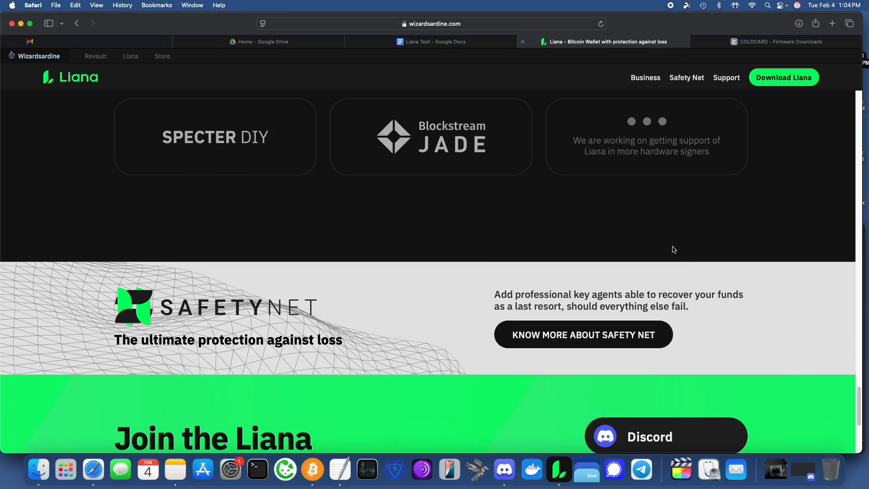
pyautogui.click(688, 78)
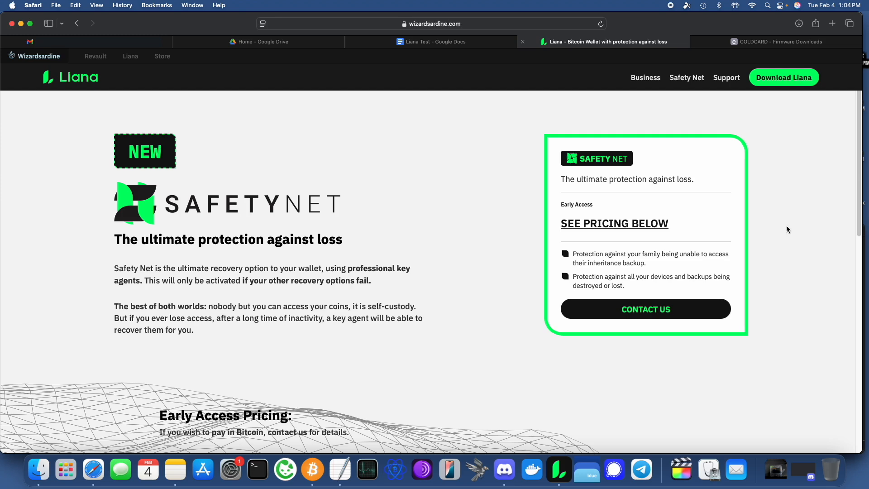
pyautogui.scroll(-5, 787, 229)
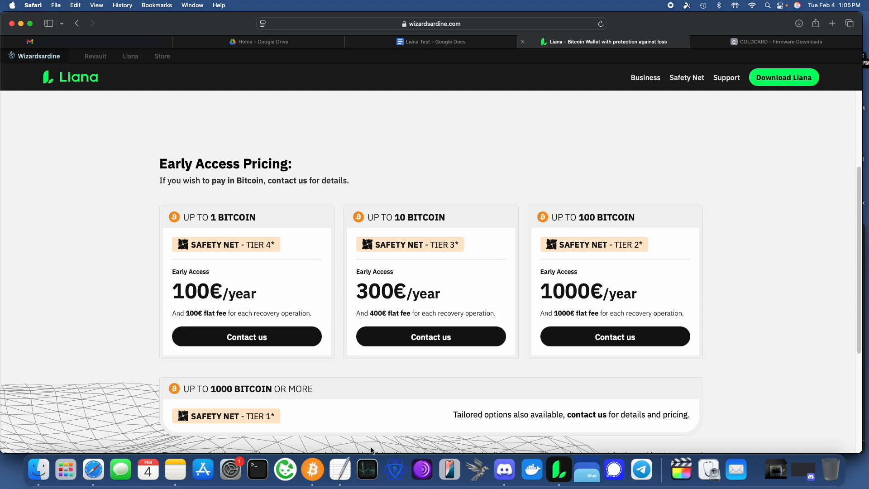
# - Paste the copied extended public key on a new line in the open TextEdit document and return to the browser
pyautogui.click(340, 469)
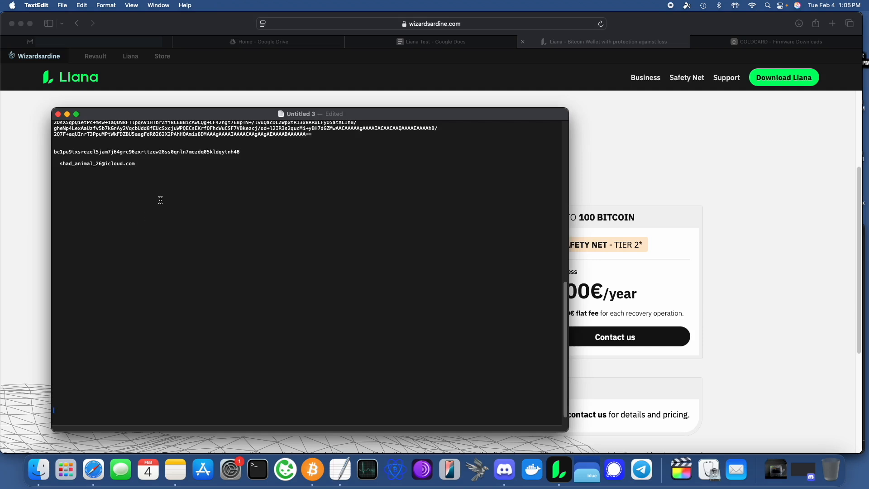
pyautogui.click(594, 265)
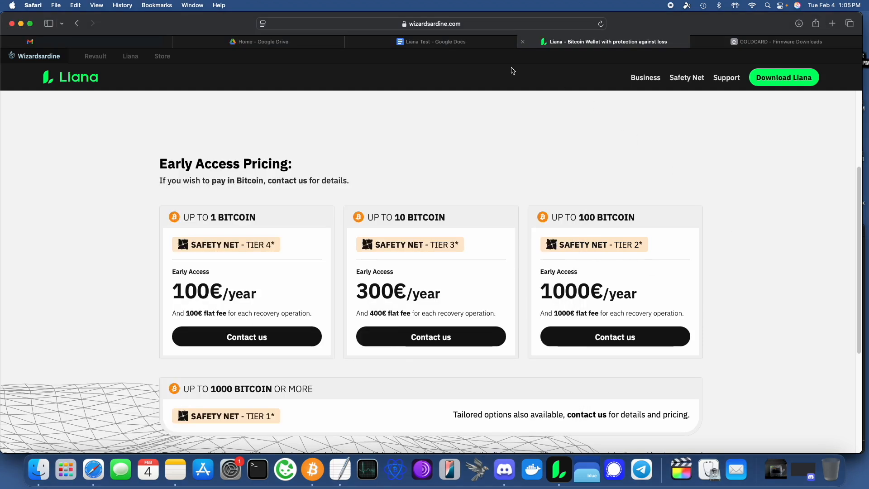
pyautogui.click(463, 43)
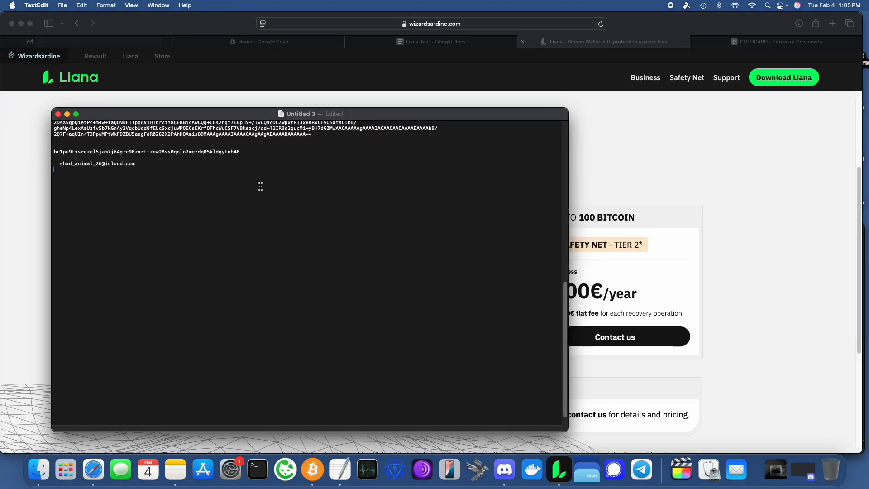
pyautogui.write("[268acf03/48'/0'/0'/2']xpub6FEUQtpZkfPKJPhq8yFnFkF4B9CdqErqHUAqtd2sdV4EQiChpeNnWraGMBoDf3eHzTHvxD5b65zWBgDANXWKryvdmaSzbWbK6Tsy6Z4mi3w")
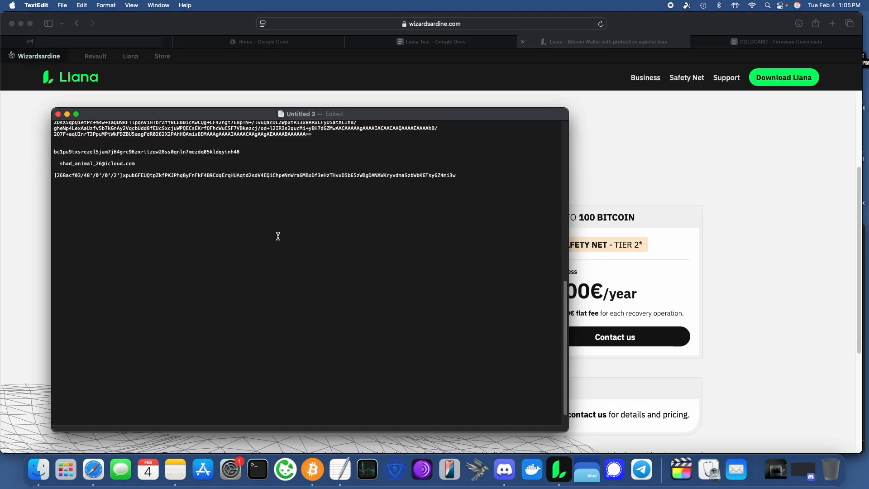
pyautogui.click(754, 231)
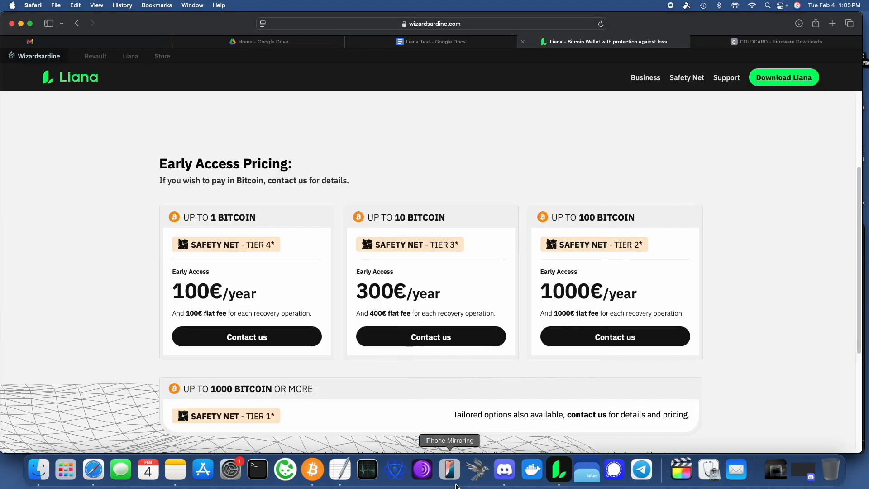
# - Switch to the Liana installer and set Recovery option #2's key from the copied extended public key, naming it Custodian
pyautogui.click(559, 471)
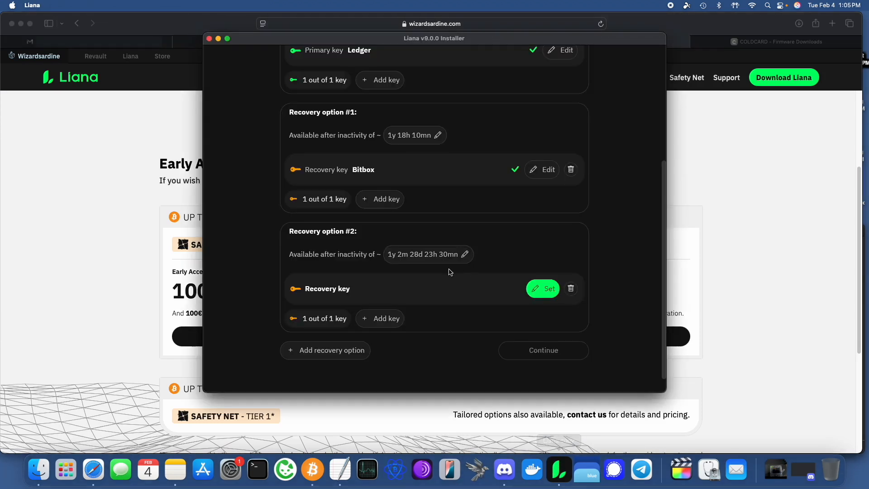
pyautogui.click(545, 290)
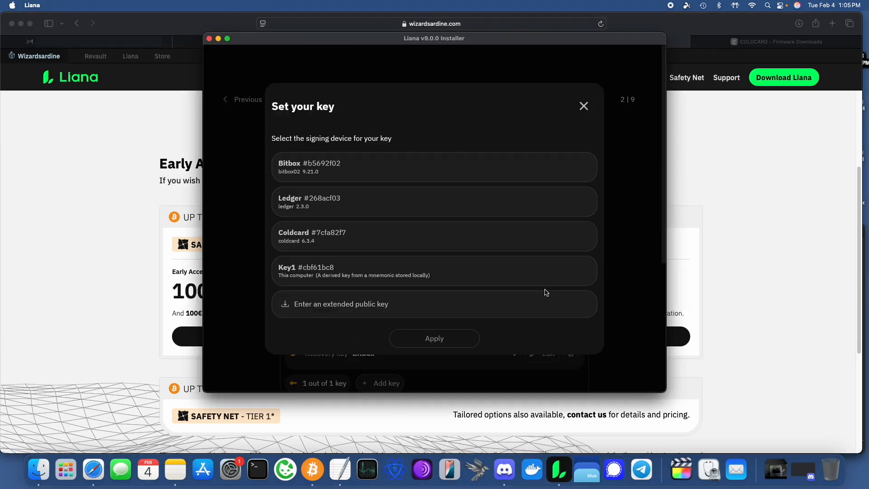
pyautogui.click(329, 306)
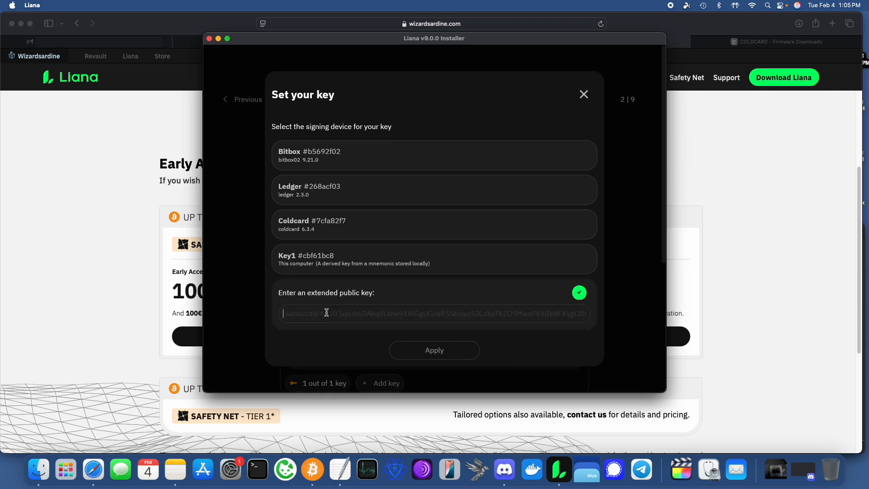
pyautogui.press('super+v')
pyautogui.scroll(-1, 421, 351)
pyautogui.click(398, 352)
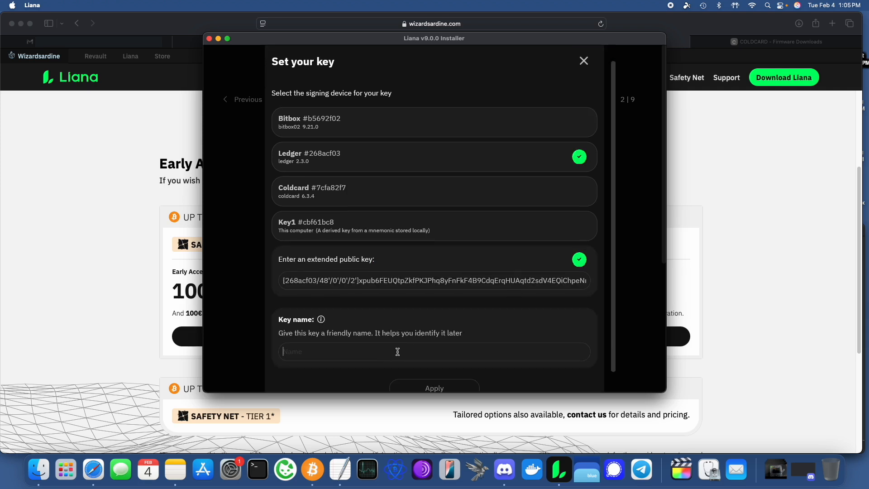
pyautogui.write('Custodian')
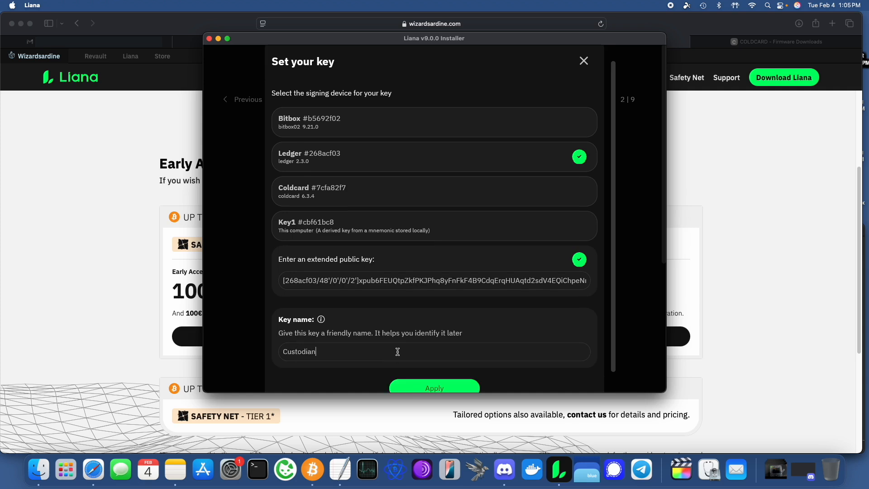
pyautogui.click(434, 385)
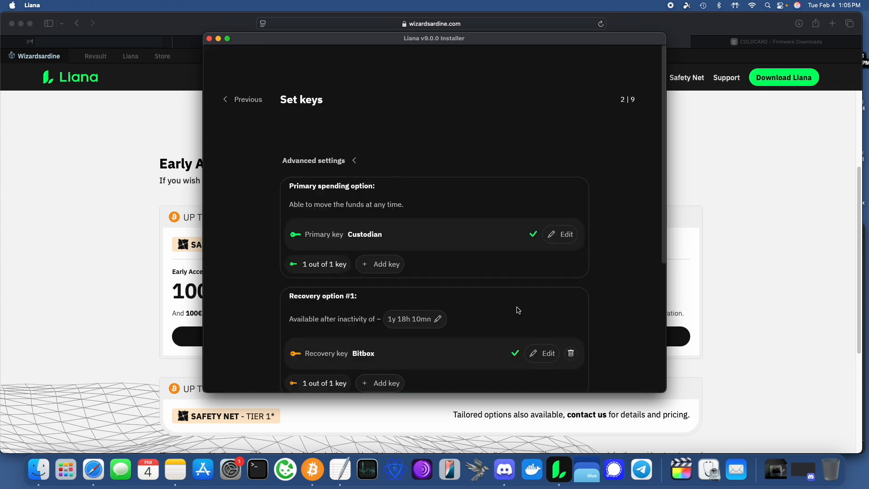
# - Review the keys and inactivity timelocks of the primary spending option and both recovery options
pyautogui.scroll(-3, 539, 311)
pyautogui.scroll(-2, 538, 311)
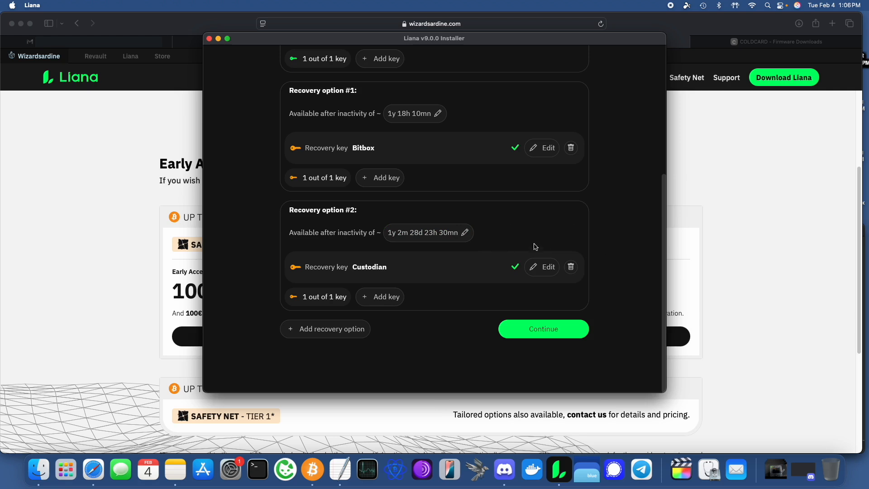
pyautogui.scroll(5, 606, 230)
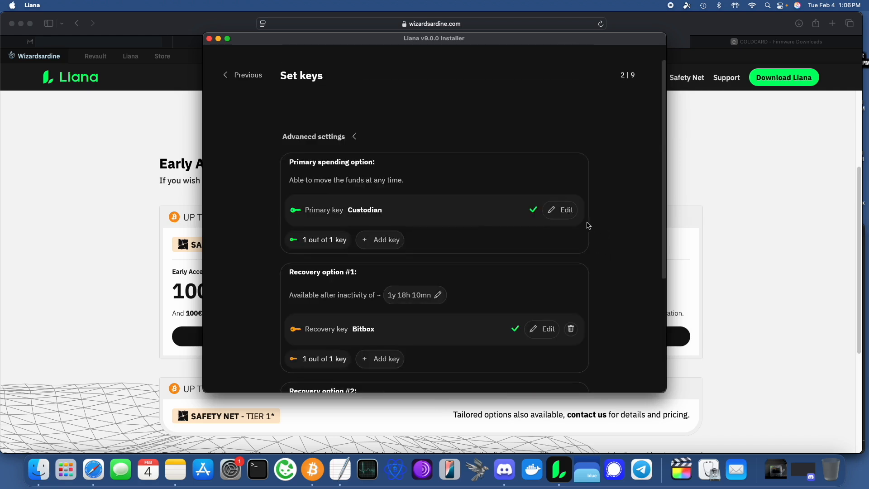
pyautogui.scroll(-3, 442, 233)
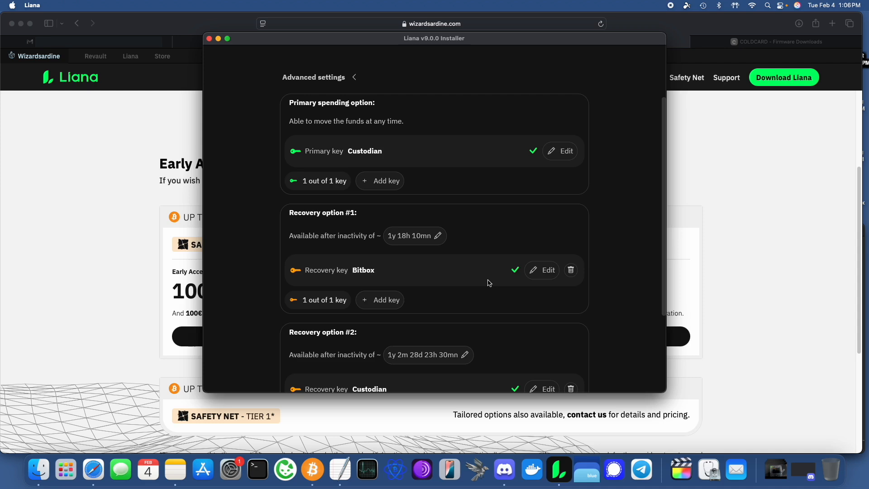
pyautogui.scroll(-5, 507, 283)
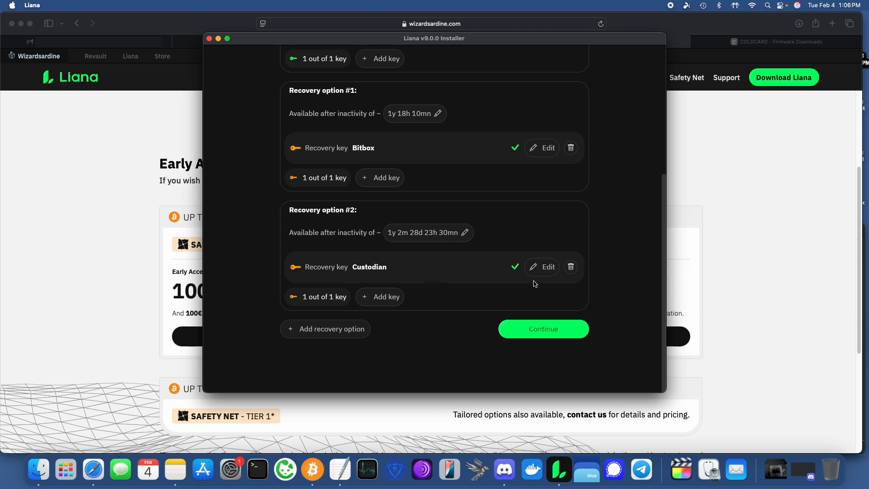
pyautogui.scroll(5, 609, 287)
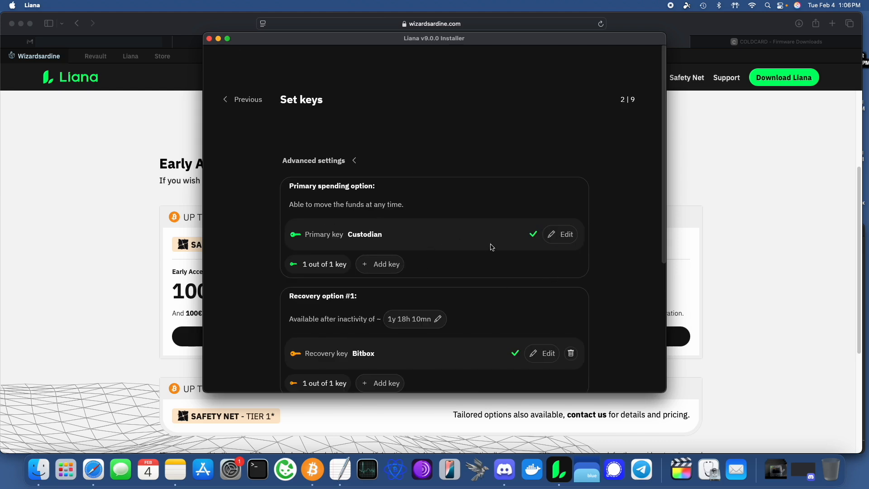
pyautogui.scroll(-5, 616, 286)
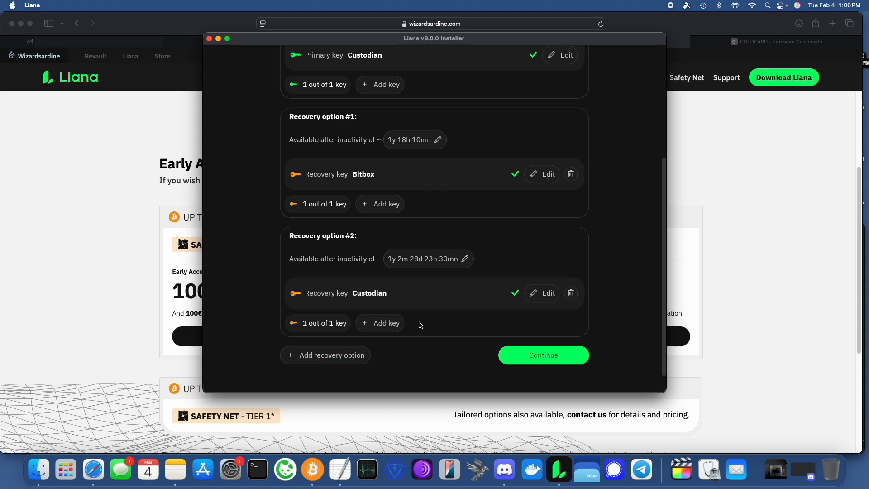
pyautogui.scroll(4, 501, 283)
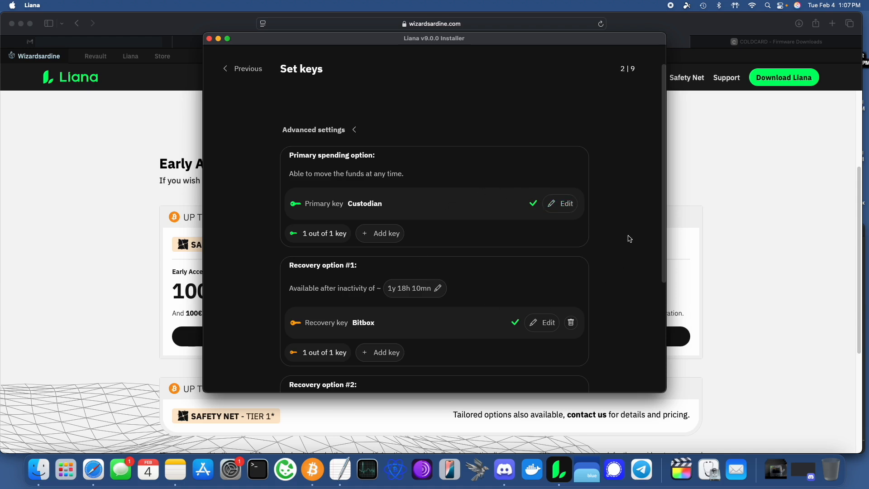
pyautogui.scroll(-1, 597, 247)
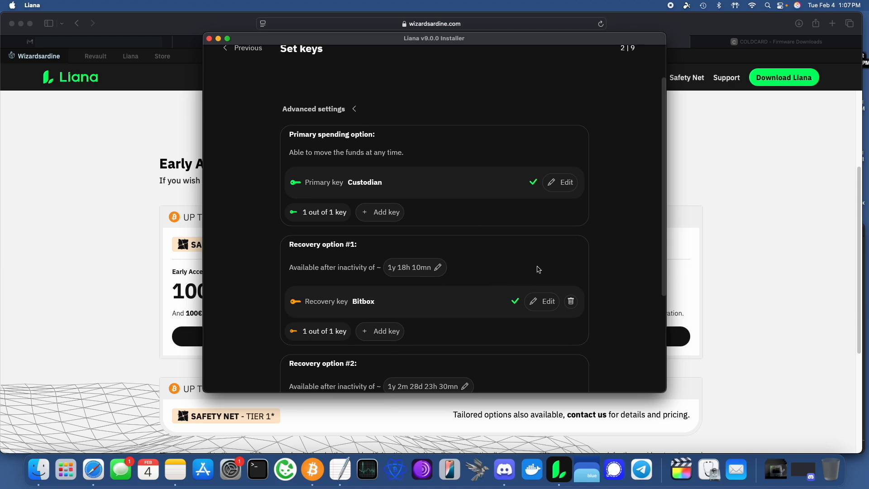
# - Change the wallet's descriptor type to Taproot in the advanced settings and collapse that section
pyautogui.scroll(1, 605, 269)
pyautogui.scroll(2, 604, 268)
pyautogui.click(337, 162)
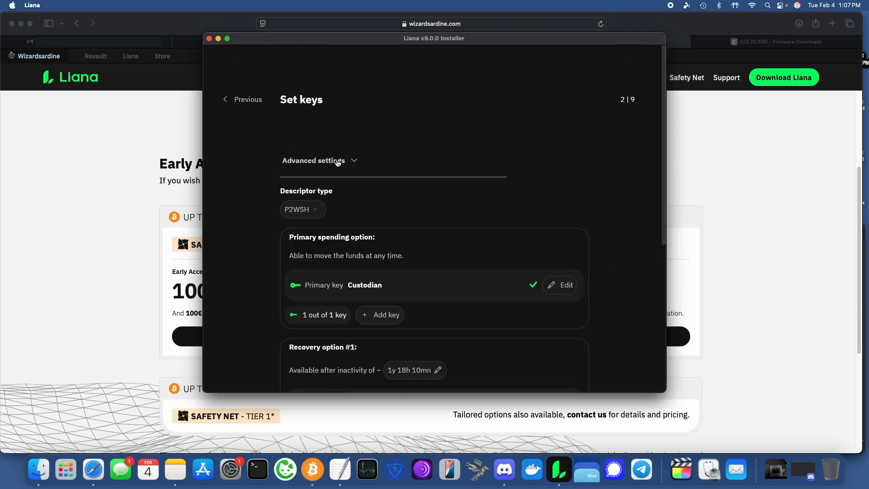
pyautogui.click(301, 216)
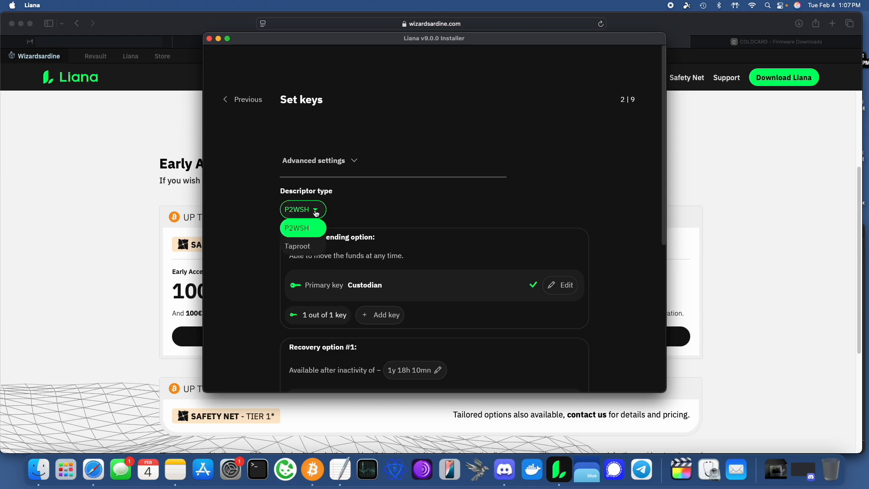
pyautogui.click(299, 248)
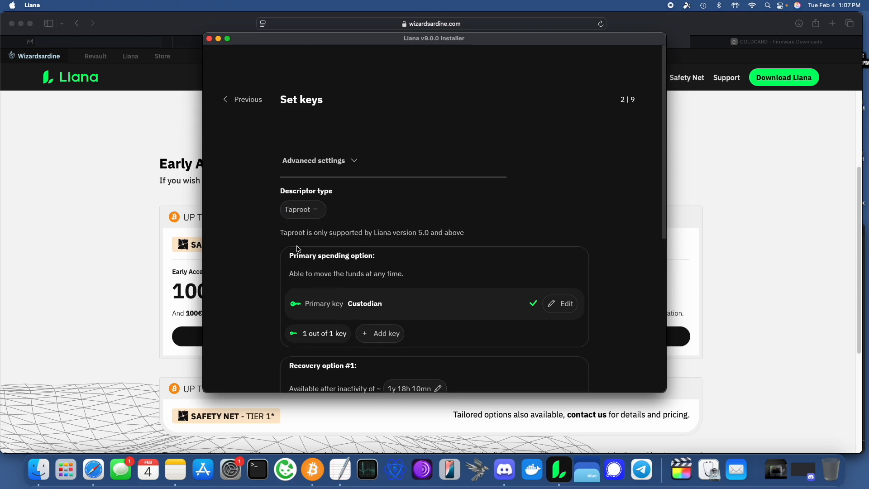
pyautogui.click(353, 162)
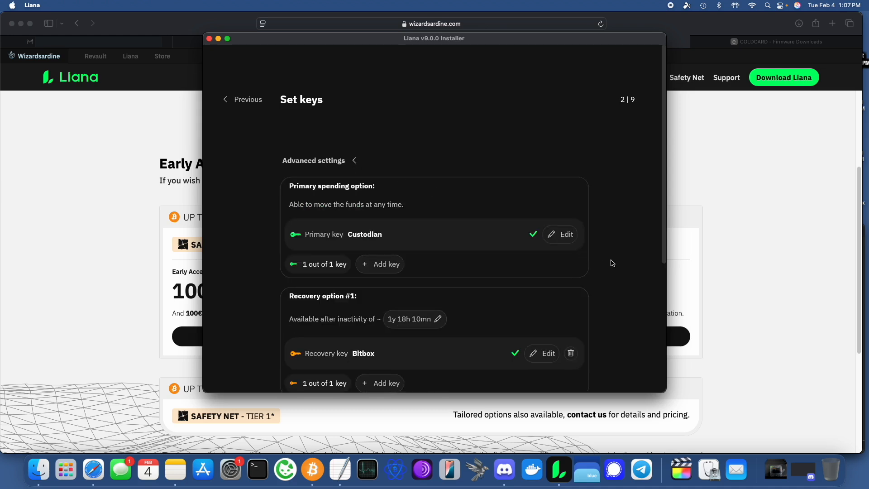
pyautogui.scroll(-5, 616, 263)
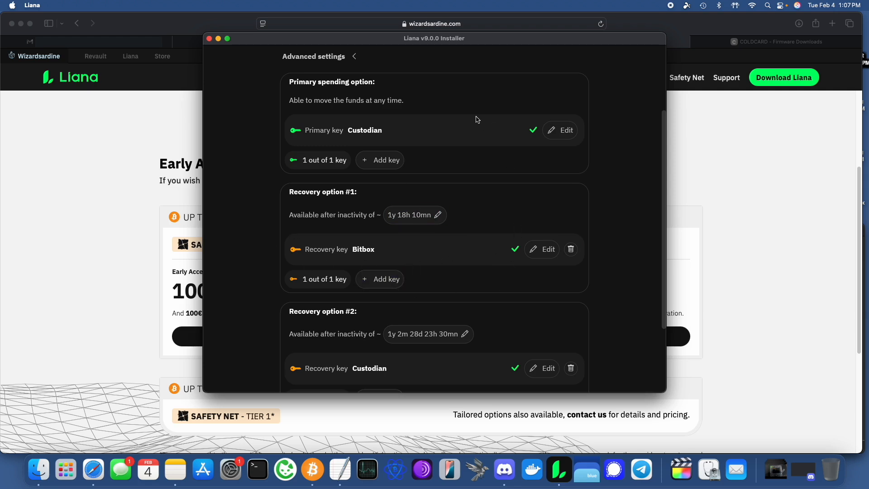
pyautogui.scroll(-3, 467, 116)
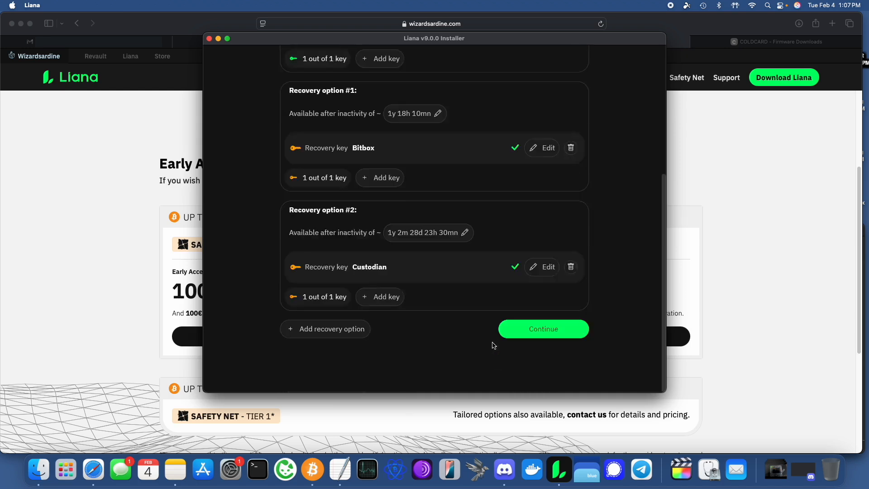
# - Check the configured keys, continue to the descriptor backup page, and read the expanded explanation of why the descriptor needs backing up
pyautogui.scroll(5, 491, 340)
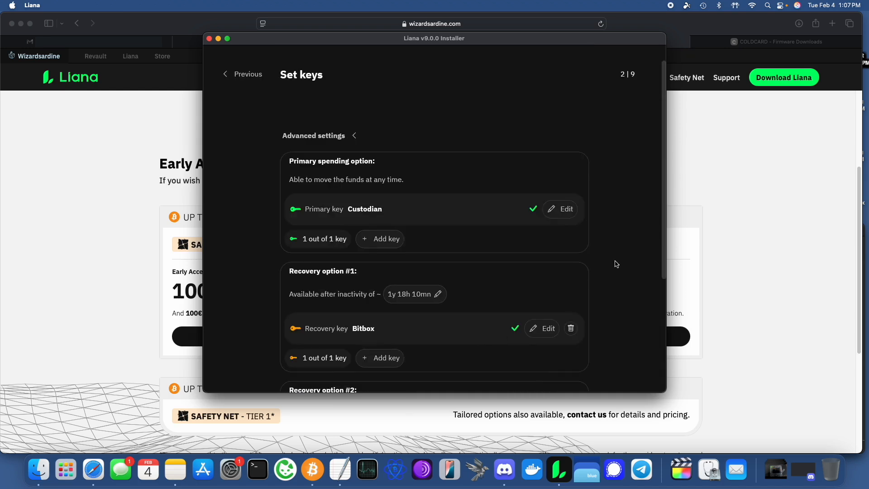
pyautogui.scroll(-5, 615, 260)
pyautogui.scroll(-2, 613, 264)
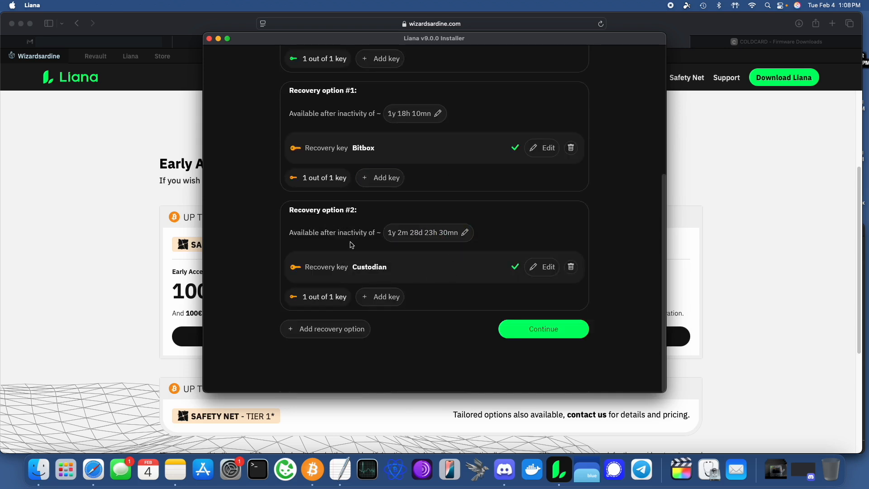
pyautogui.click(561, 329)
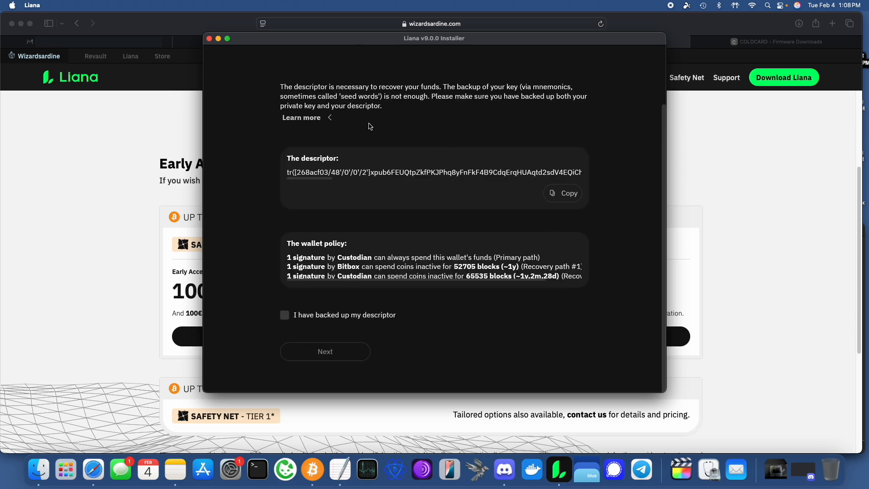
pyautogui.click(331, 118)
pyautogui.scroll(5, 460, 125)
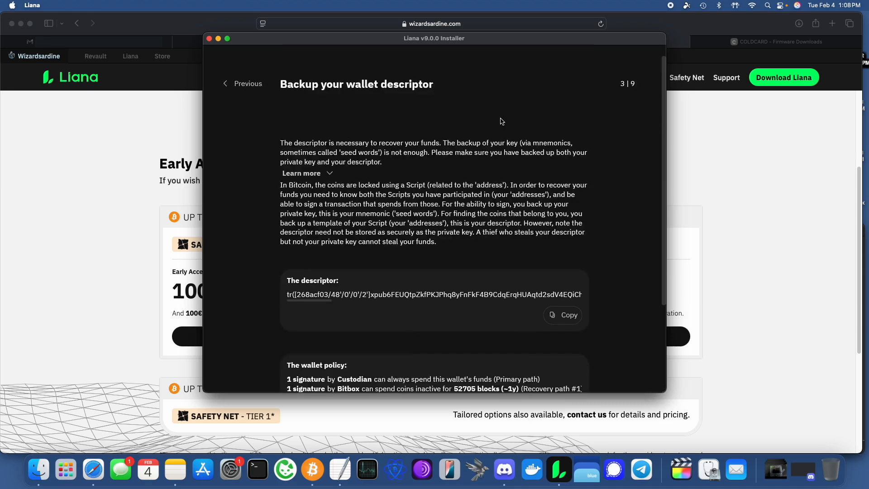
pyautogui.scroll(-3, 500, 136)
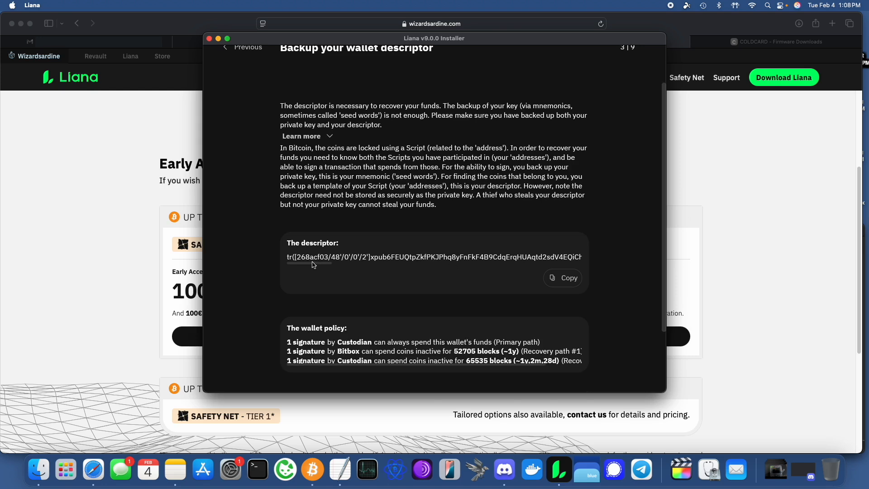
pyautogui.moveTo(331, 266); pyautogui.dragTo(309, 267)
# - Go back to the key setup to review the primary and recovery keys, and return to the descriptor backup page
pyautogui.click(243, 50)
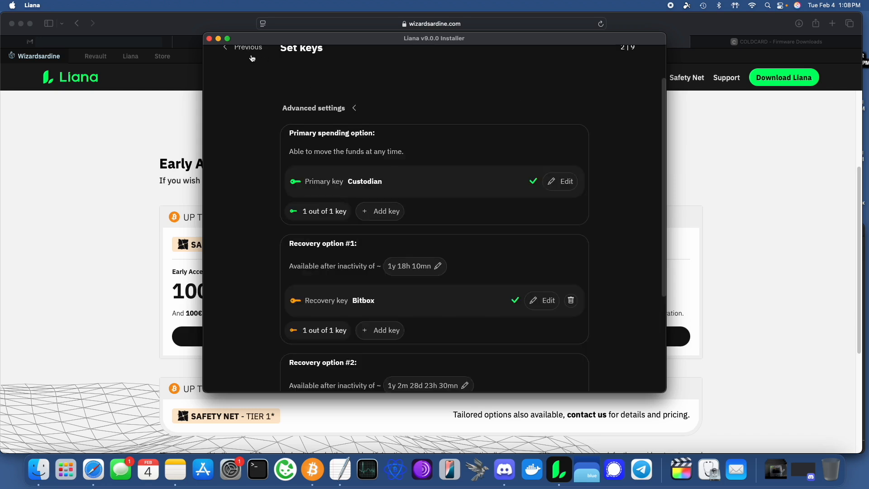
pyautogui.scroll(-2, 572, 215)
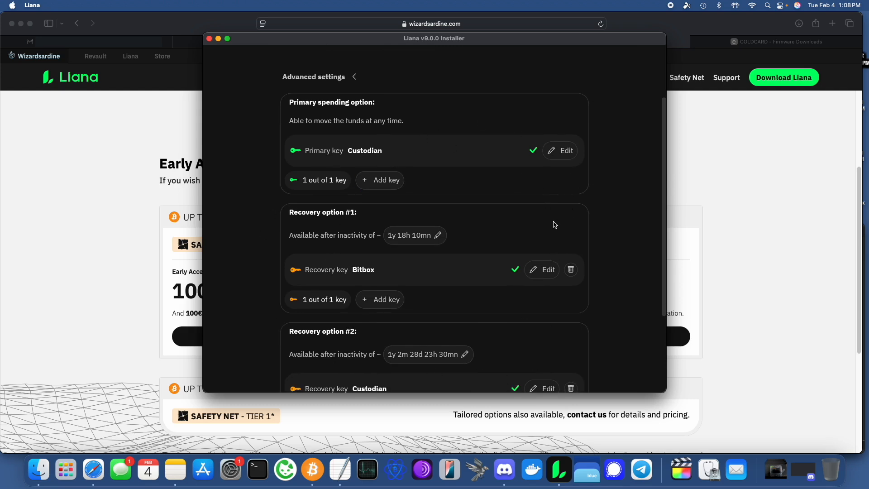
pyautogui.scroll(-1, 554, 224)
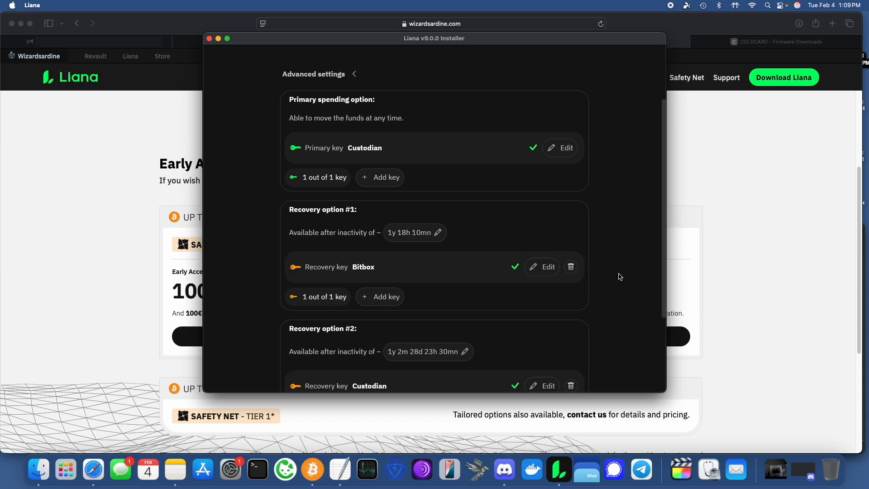
pyautogui.scroll(-3, 596, 275)
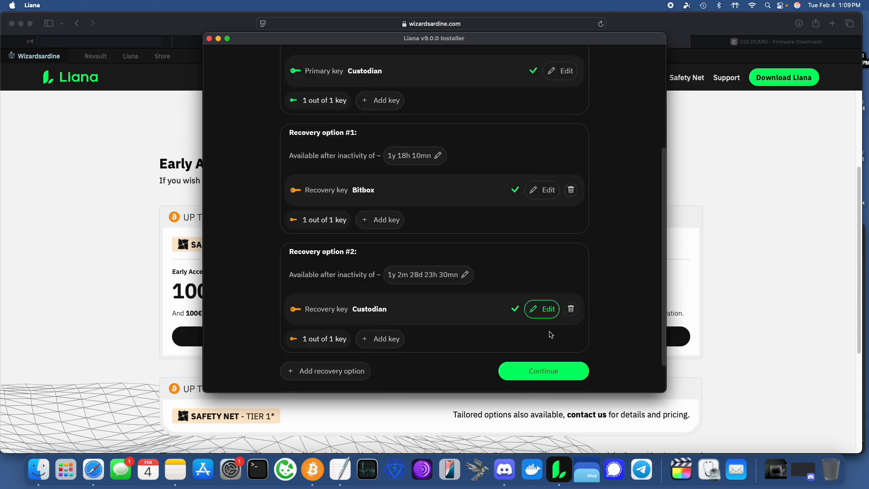
pyautogui.click(557, 374)
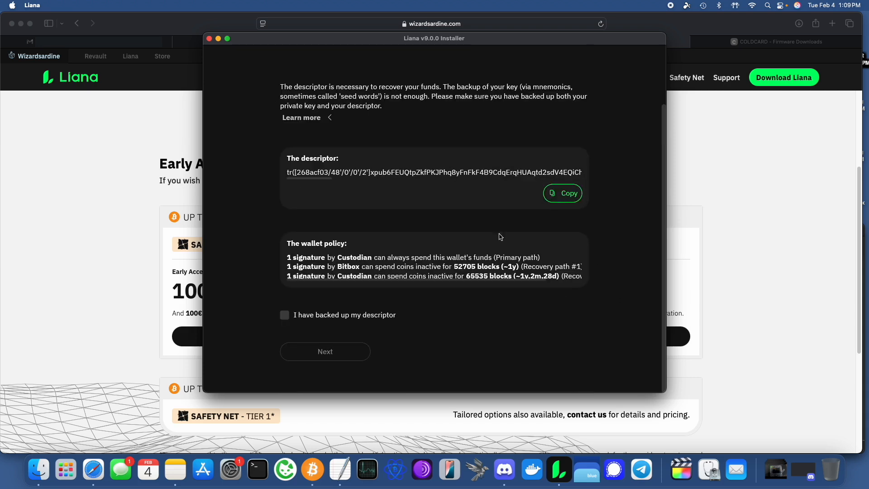
# - Copy the wallet descriptor into the open TextEdit document, leaving an extra blank line between it and the extended public key above
pyautogui.click(342, 473)
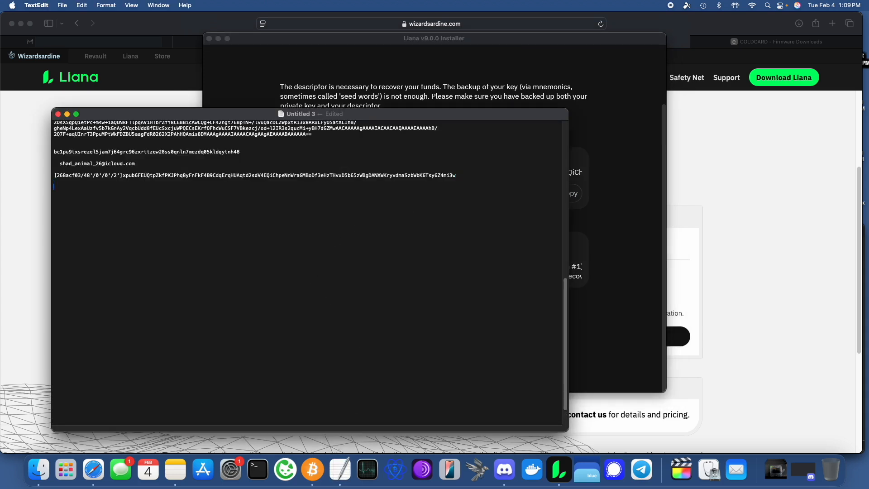
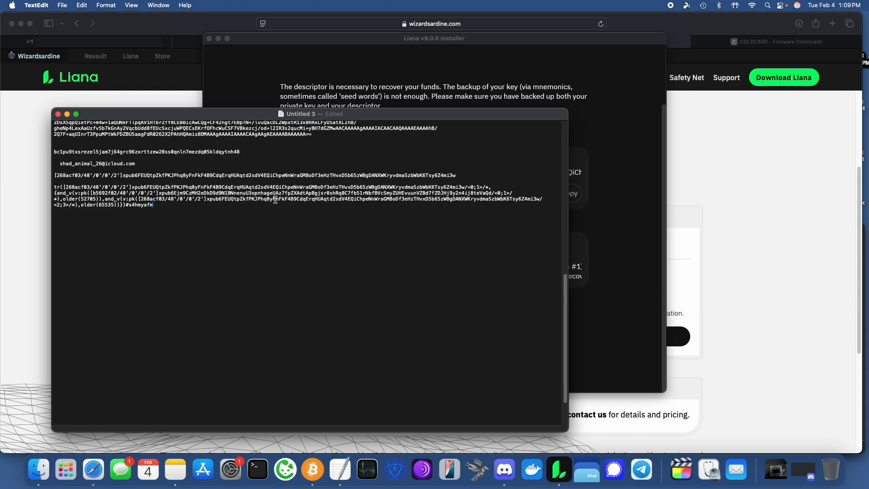
pyautogui.click(258, 181)
pyautogui.press('Return')
# - Highlight the whole pasted descriptor in the TextEdit document to examine it
pyautogui.moveTo(159, 213); pyautogui.dragTo(252, 191)
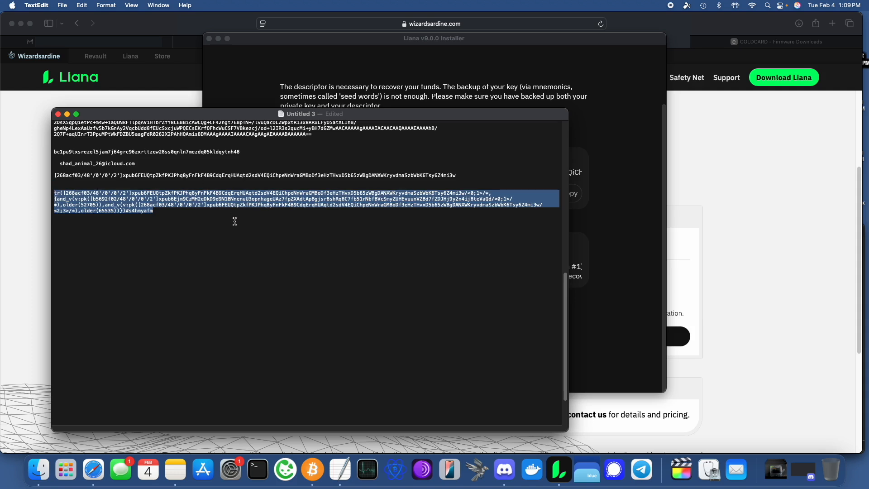
pyautogui.click(166, 216)
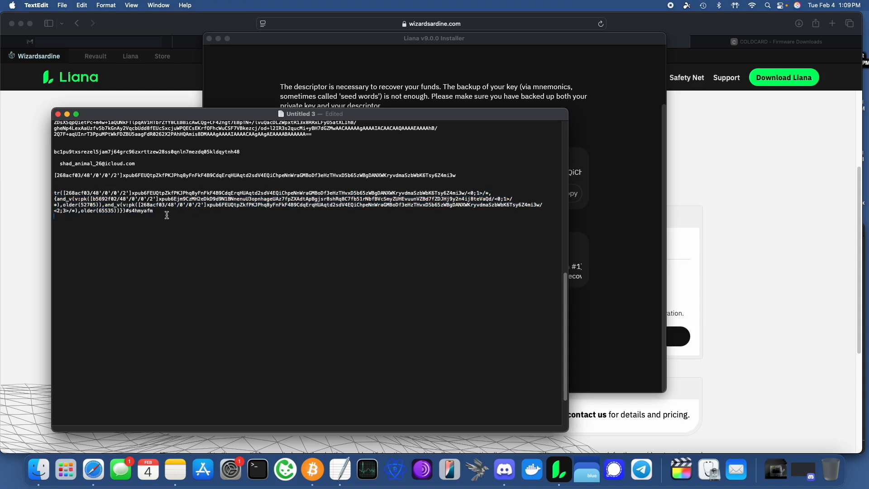
pyautogui.moveTo(159, 213); pyautogui.dragTo(48, 193)
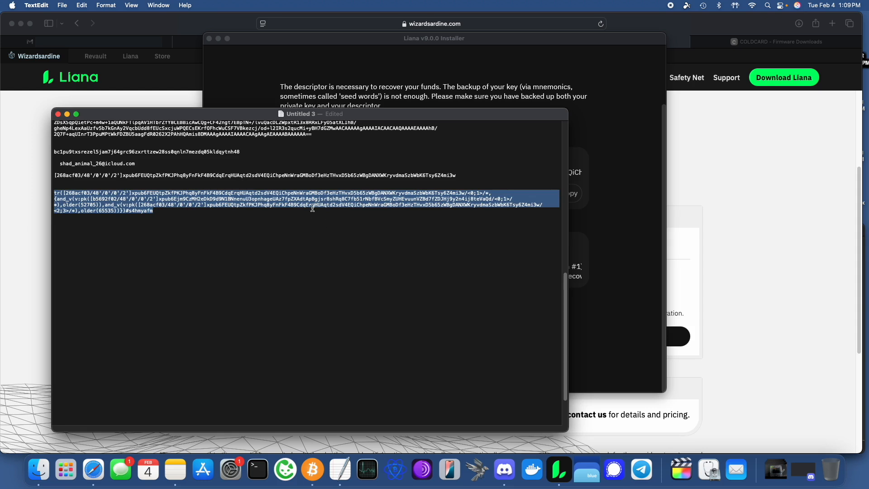
pyautogui.click(172, 214)
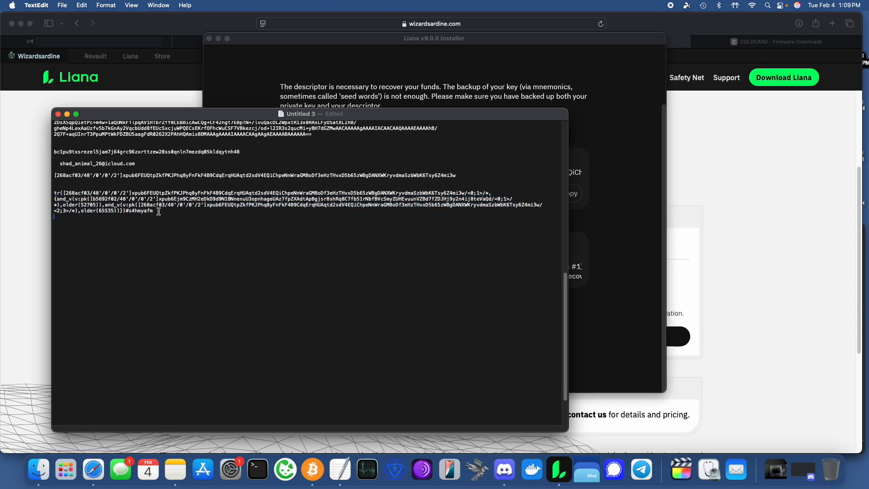
pyautogui.moveTo(158, 211); pyautogui.dragTo(50, 192)
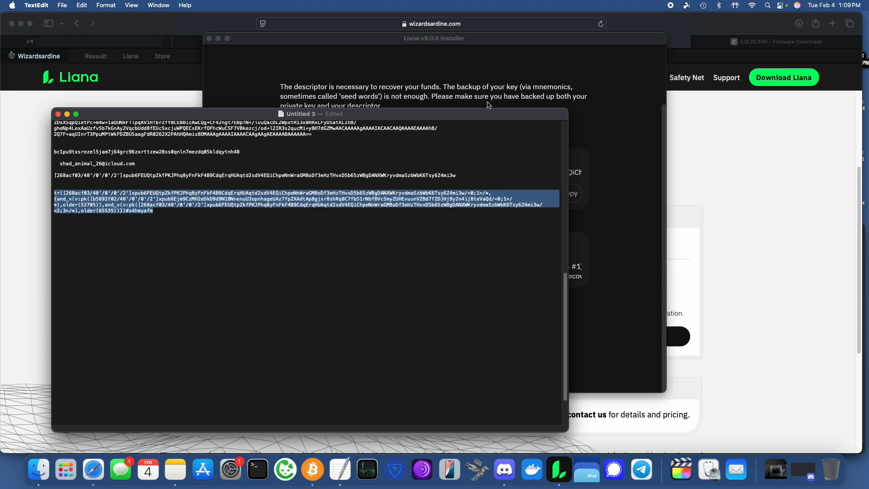
# - Switch back to the Liana installer and examine the wallet policy's primary and recovery paths
pyautogui.click(621, 118)
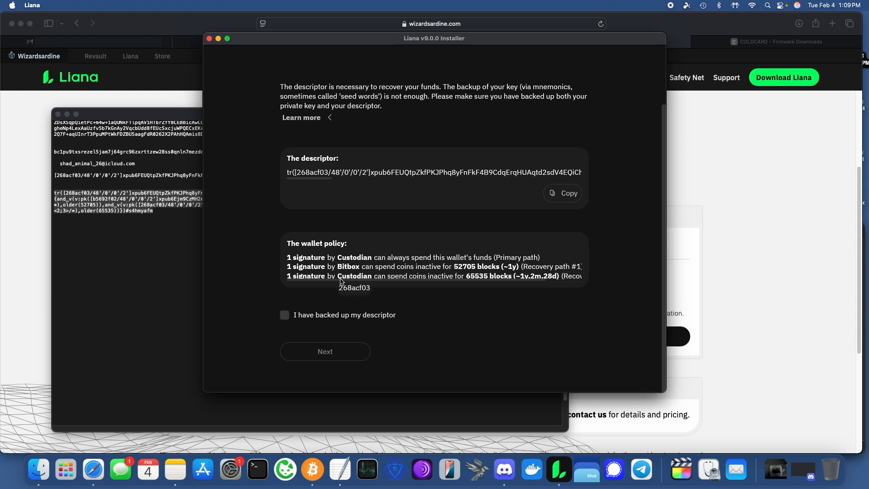
pyautogui.hscroll(3, 350, 284)
pyautogui.hscroll(-2, 351, 285)
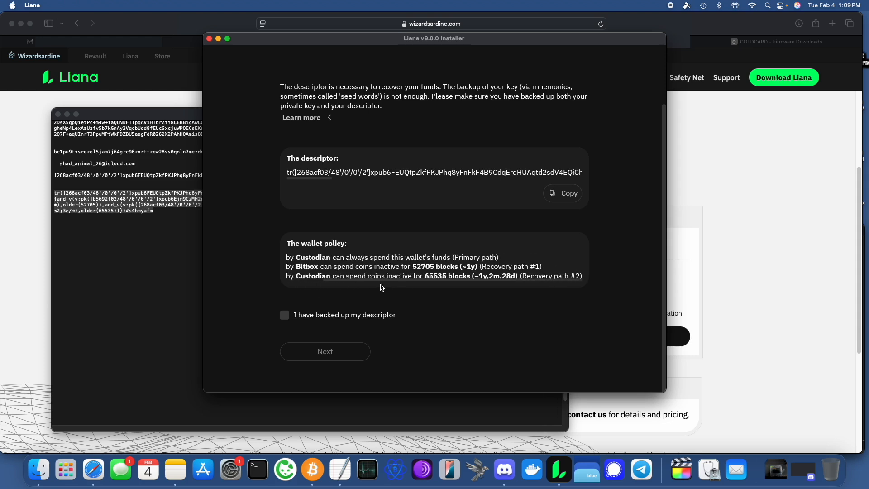
pyautogui.hscroll(-2, 382, 288)
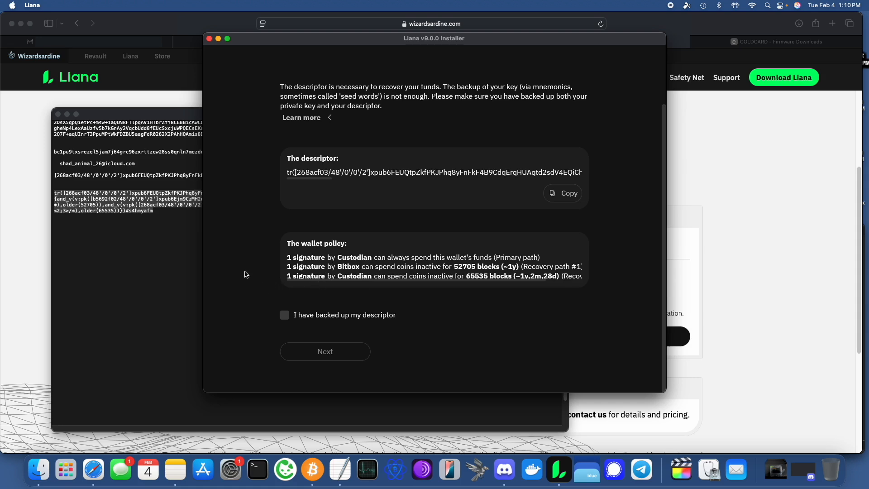
# - Go back to the key setup and change the primary spending option's key to the Coldcard signing device
pyautogui.scroll(3, 258, 141)
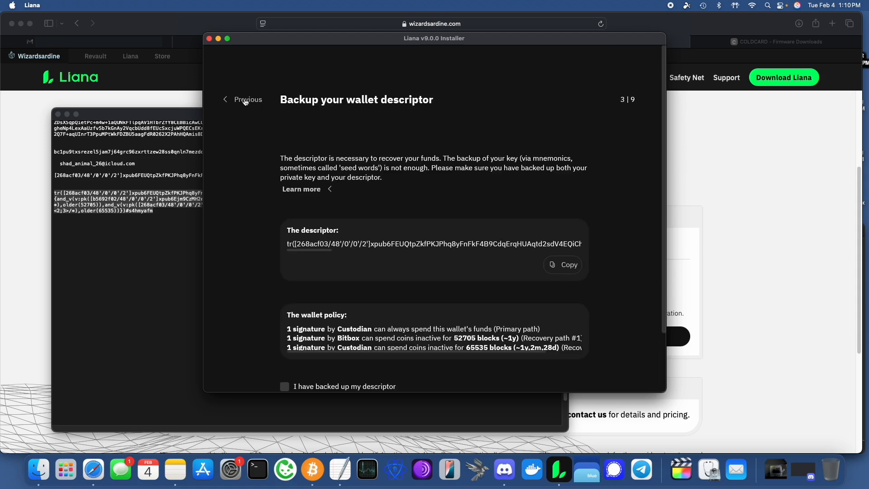
pyautogui.click(245, 100)
pyautogui.scroll(-6, 253, 176)
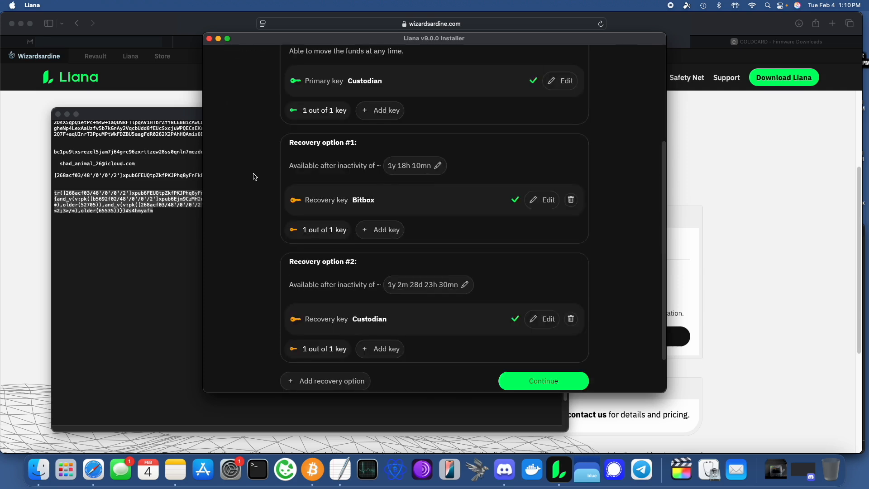
pyautogui.scroll(1, 394, 328)
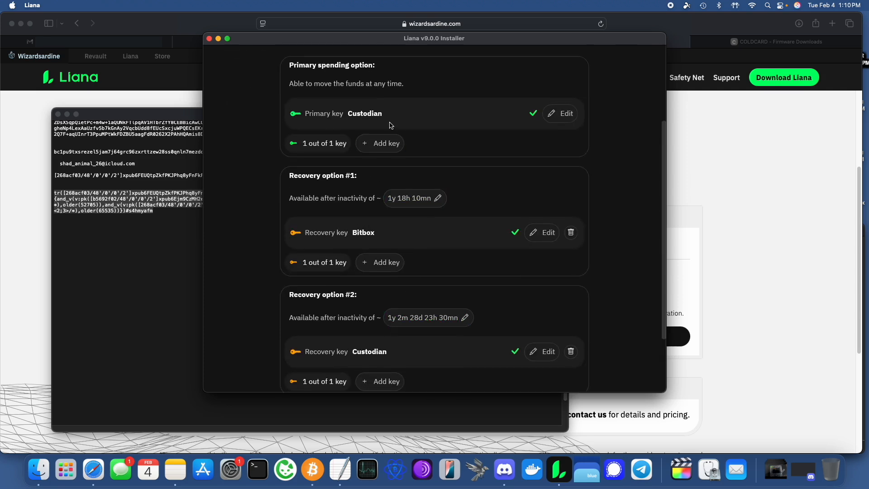
pyautogui.click(563, 116)
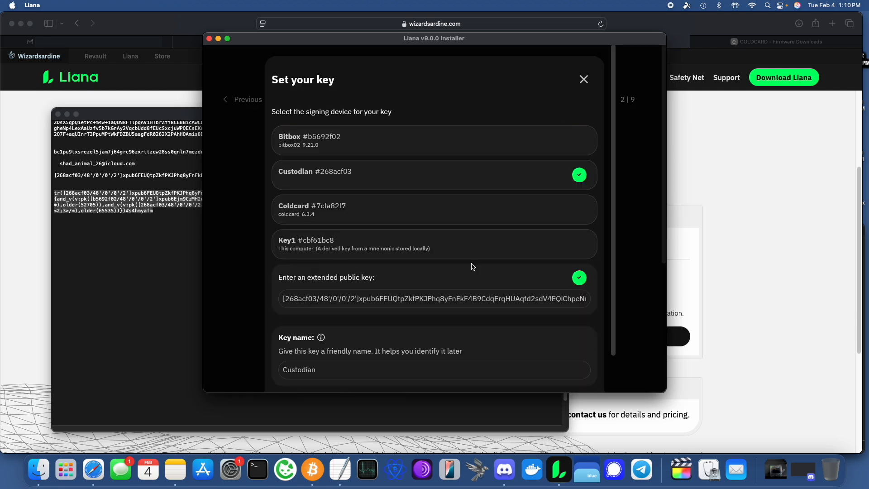
pyautogui.click(434, 212)
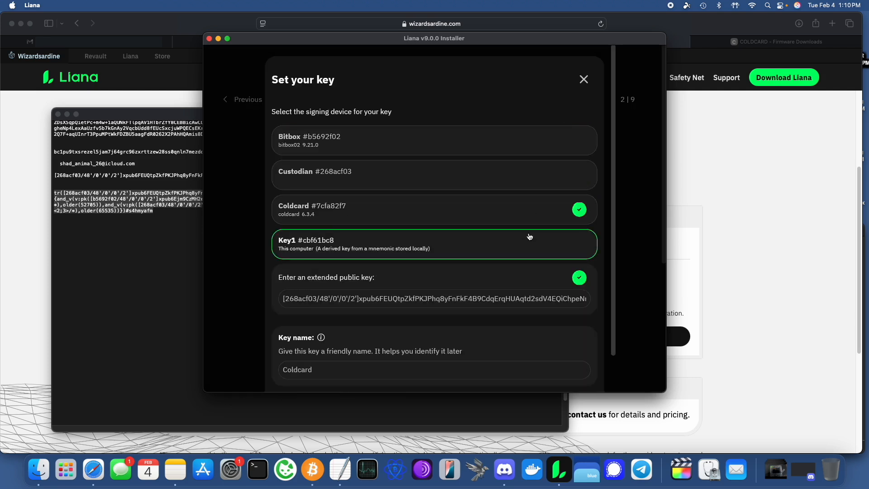
pyautogui.scroll(-2, 485, 349)
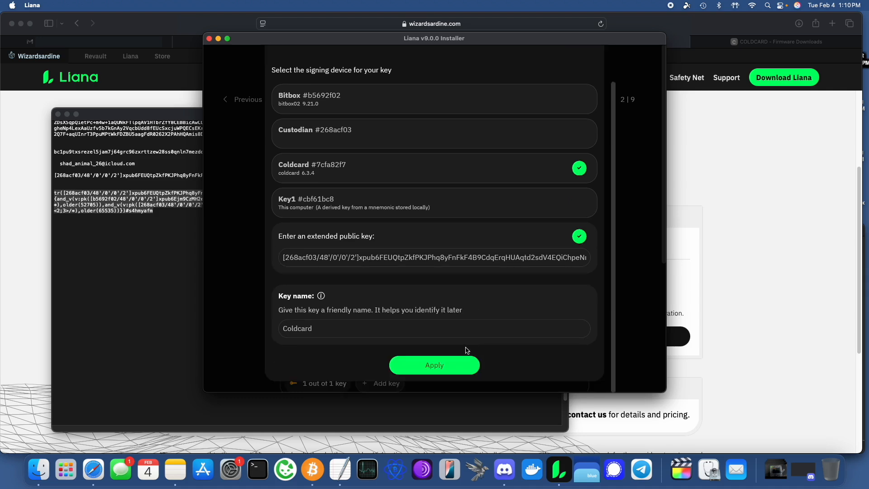
pyautogui.click(448, 367)
# - Continue to the descriptor backup page and review the wallet policy with Coldcard as the primary key
pyautogui.scroll(-4, 402, 240)
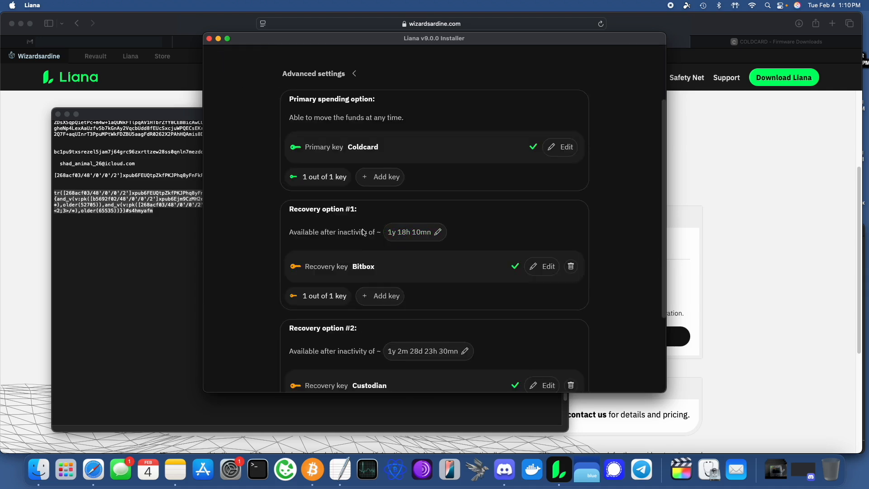
pyautogui.scroll(-3, 363, 268)
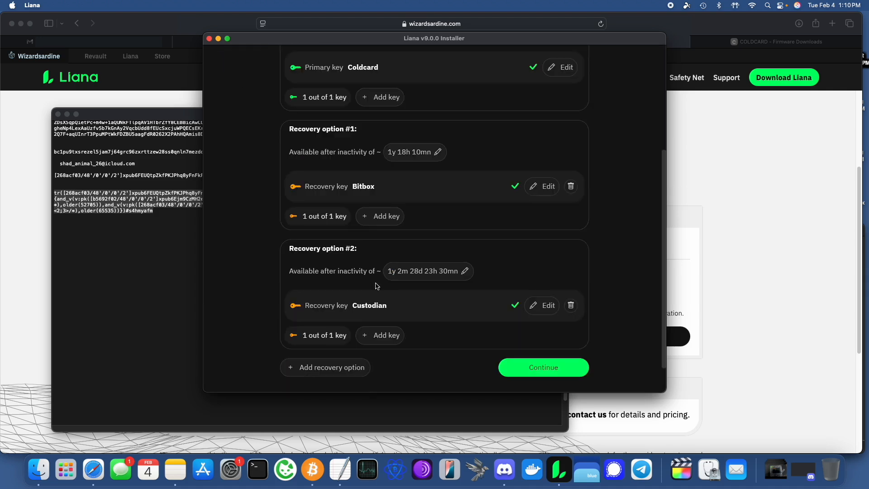
pyautogui.click(550, 372)
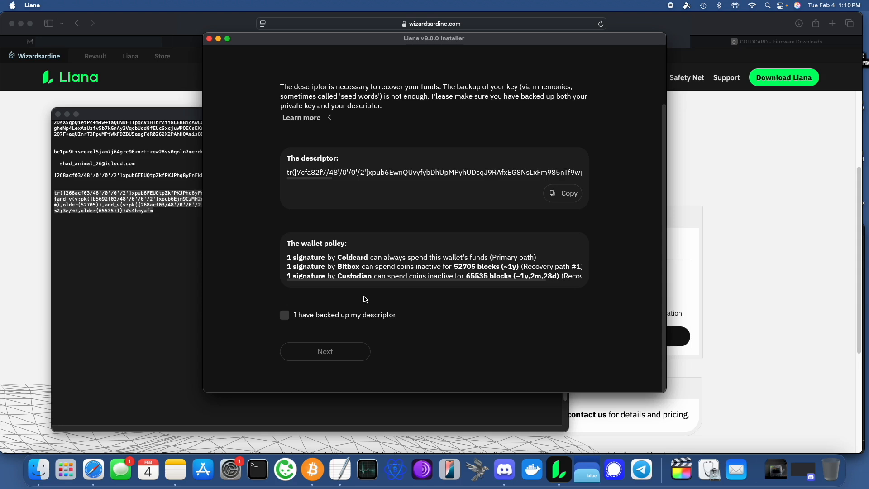
pyautogui.moveTo(353, 259)
pyautogui.hscroll(1, 560, 284)
pyautogui.hscroll(1, 560, 284)
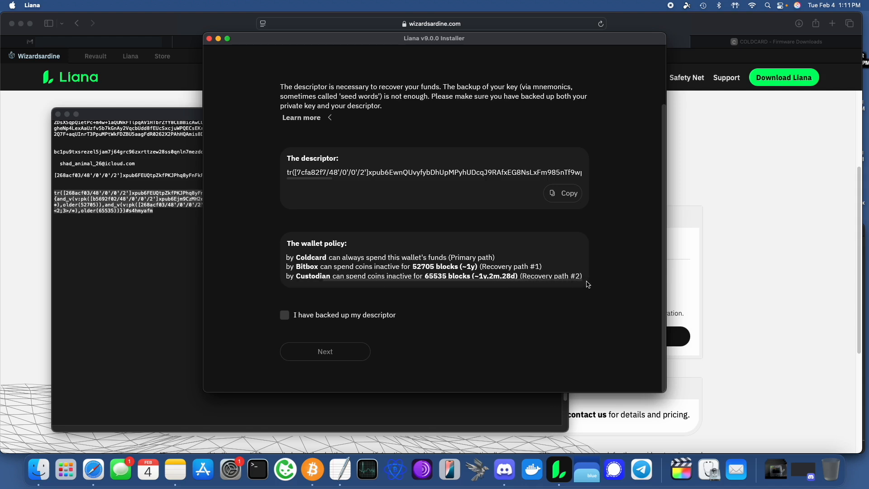
pyautogui.hscroll(-2, 543, 285)
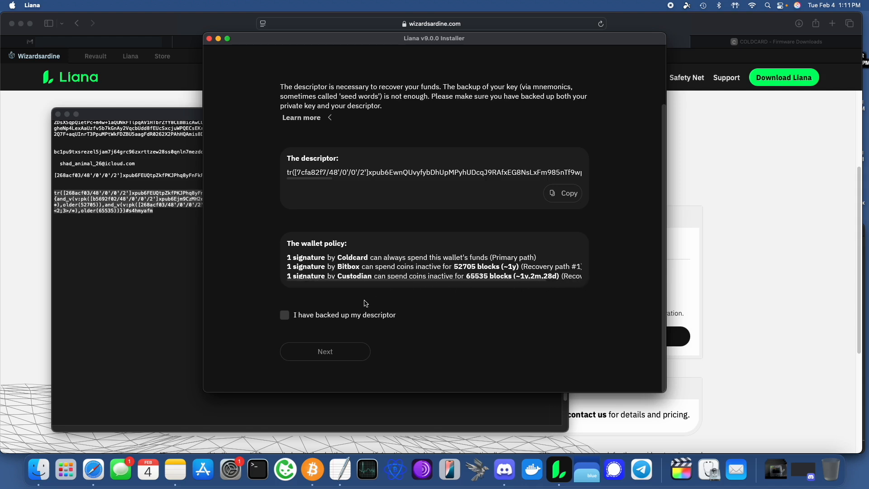
# - Mark the descriptor as backed up and proceed to the descriptor registration page to examine the descriptor template
pyautogui.click(285, 319)
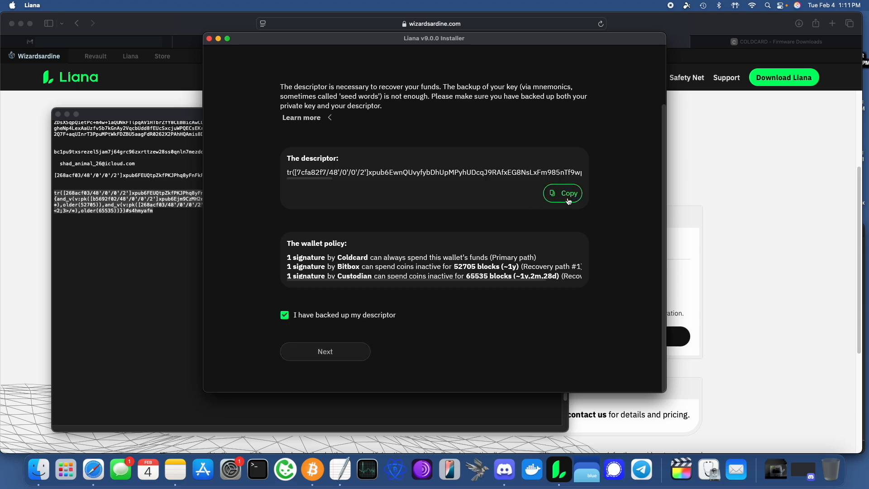
pyautogui.click(336, 356)
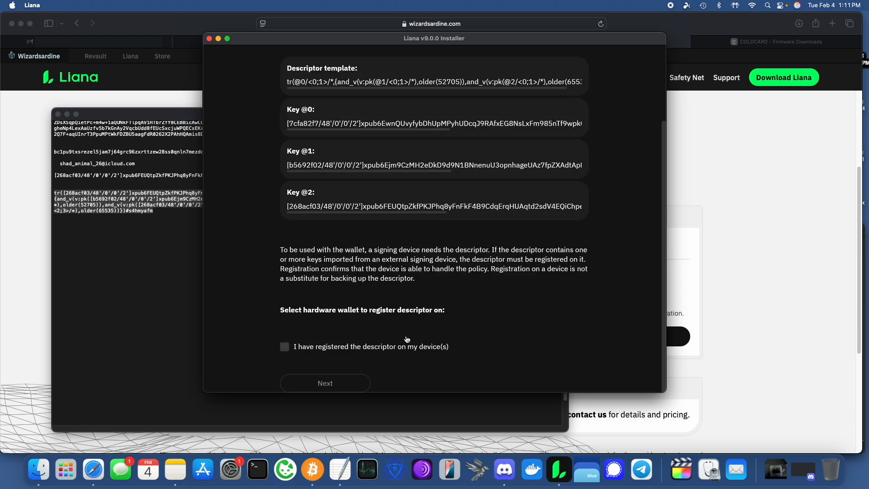
pyautogui.scroll(5, 524, 310)
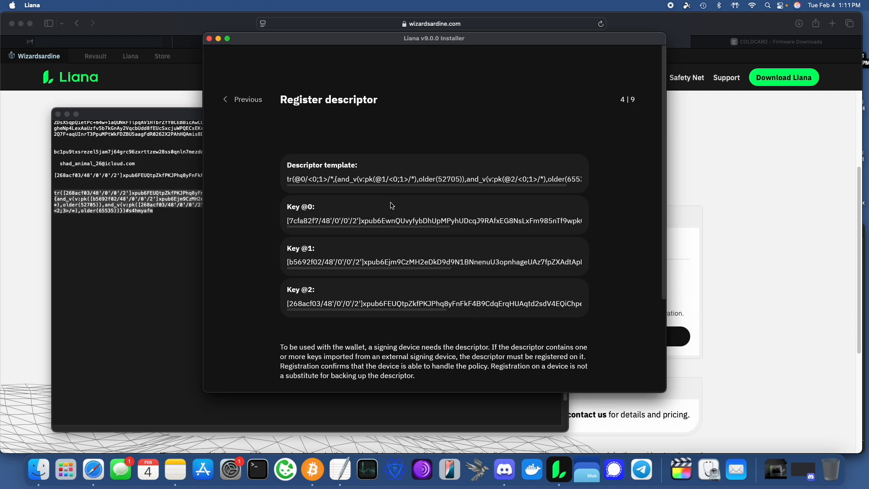
pyautogui.hscroll(3, 420, 189)
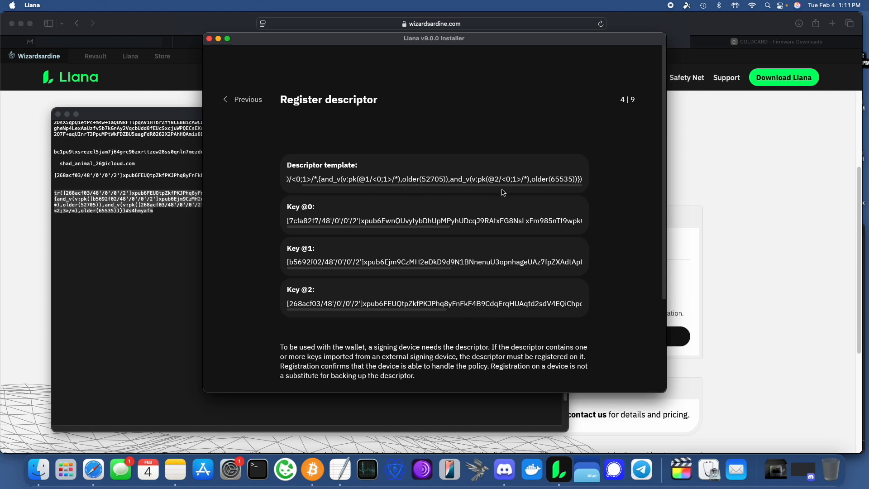
# - Examine the descriptor template, Key @0, Key @1, Key @2 and the hardware wallet registration section
pyautogui.hscroll(-3, 422, 188)
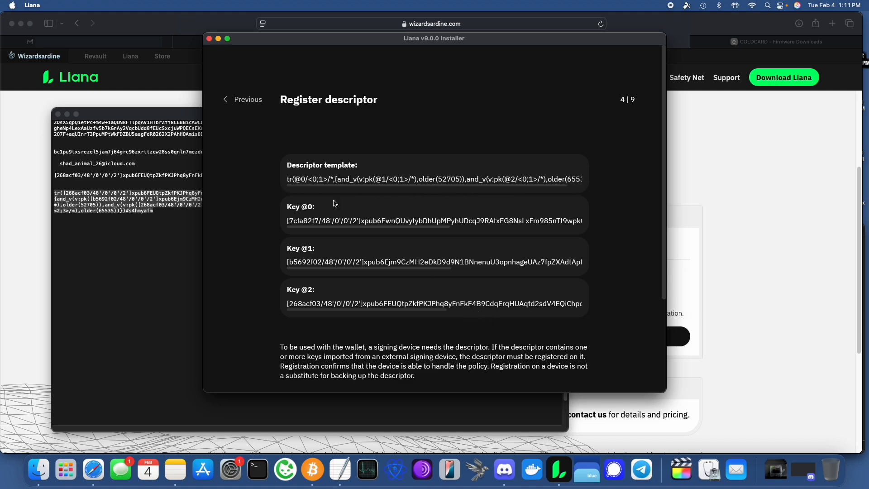
pyautogui.hscroll(2, 358, 228)
pyautogui.moveTo(358, 229); pyautogui.dragTo(310, 232)
pyautogui.moveTo(405, 267); pyautogui.dragTo(367, 275)
pyautogui.moveTo(336, 313); pyautogui.dragTo(309, 314)
pyautogui.scroll(-5, 611, 313)
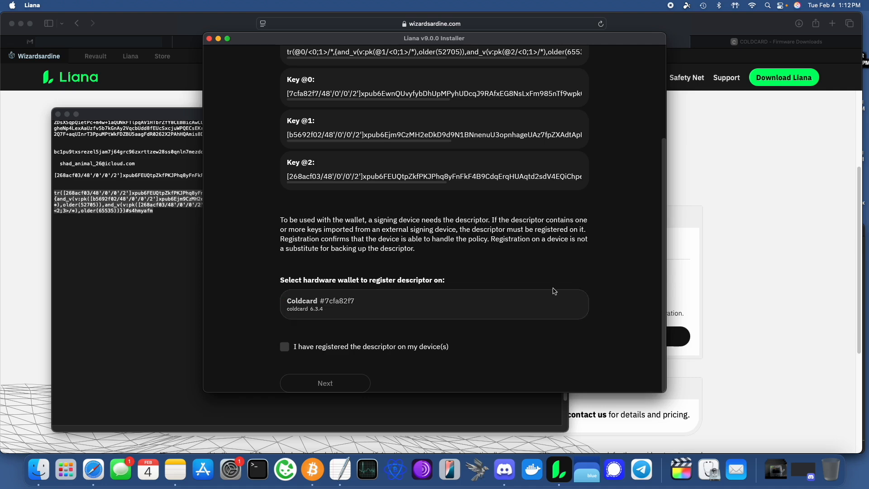
pyautogui.scroll(3, 557, 287)
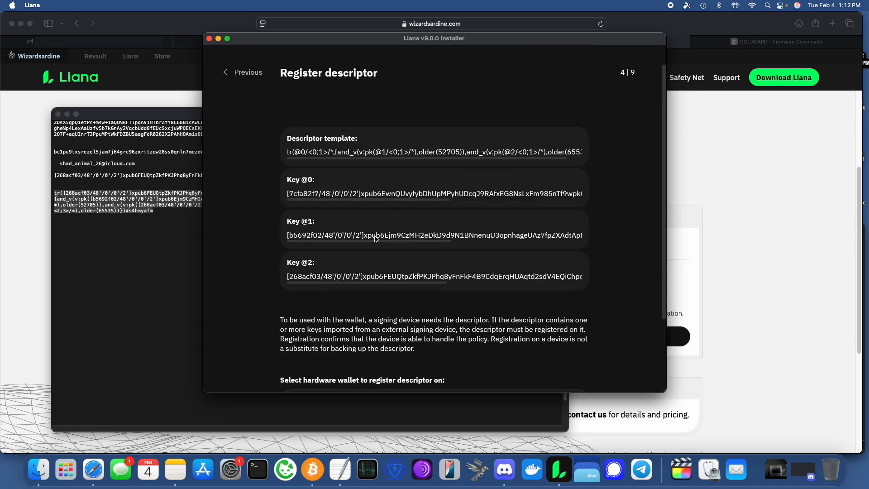
pyautogui.scroll(-3, 448, 307)
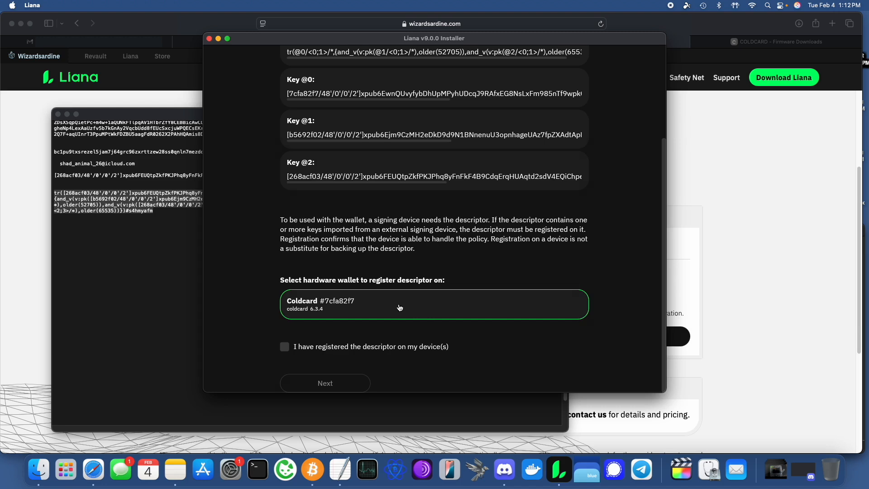
# - Register the descriptor on the Coldcard, mark it as registered and continue to the backend choice
pyautogui.click(335, 310)
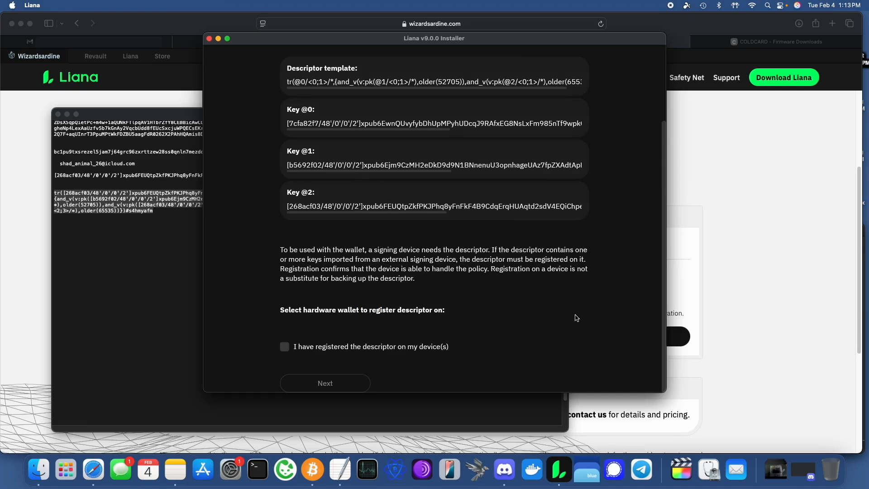
pyautogui.click(287, 349)
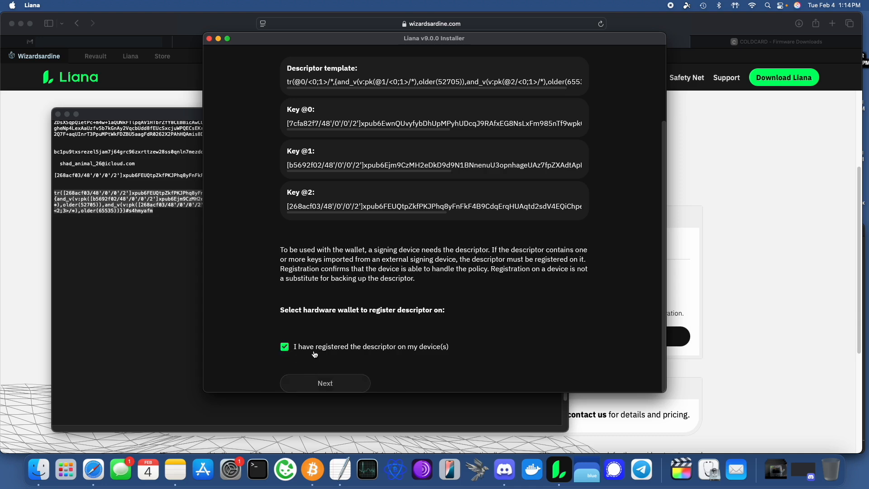
pyautogui.click(333, 387)
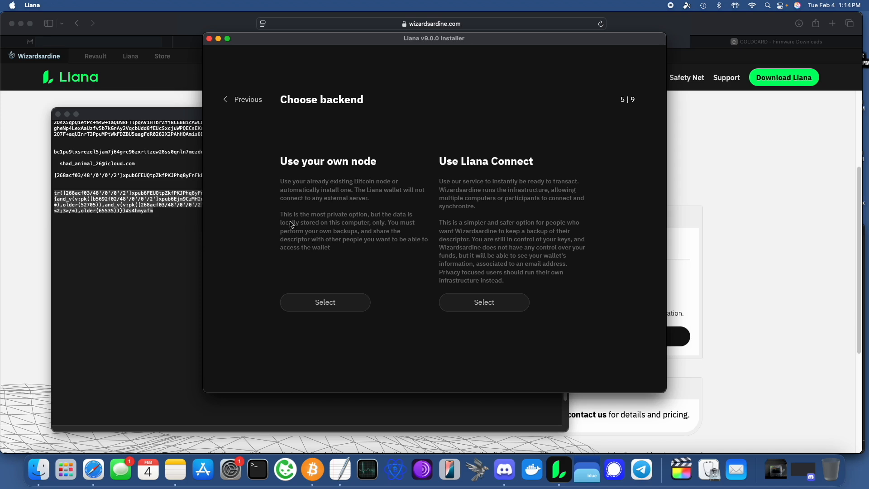
# - Look at the Bitcoin Core window, and review the Liana installer's node management options before returning to the backend choice
pyautogui.click(312, 467)
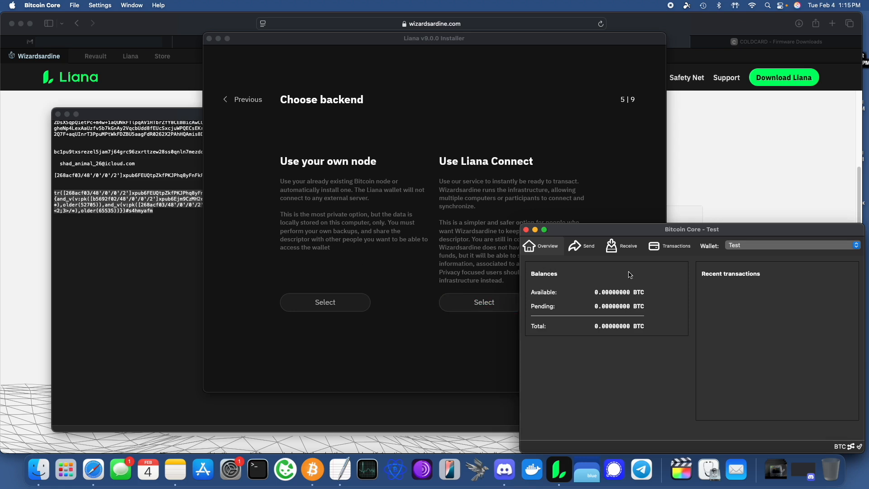
pyautogui.click(257, 259)
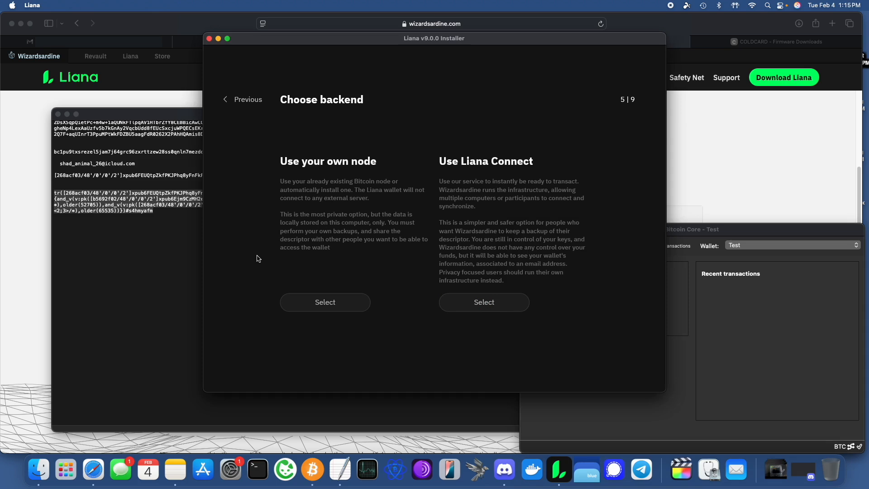
pyautogui.click(331, 305)
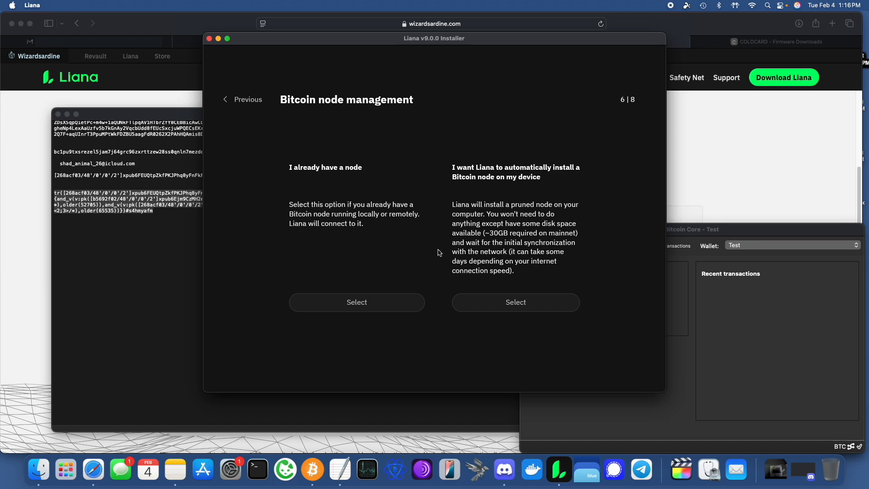
pyautogui.click(249, 102)
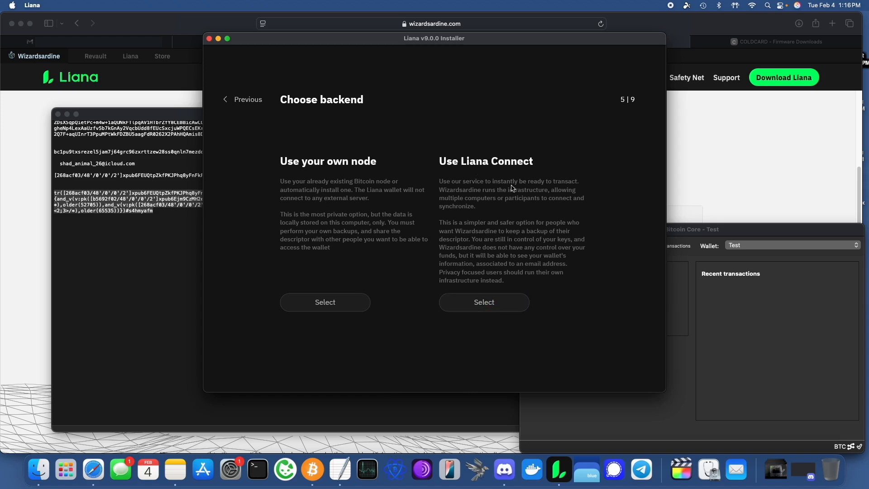
# - Choose Liana Connect as the backend and submit the wallet's e-mail address copied from the TextEdit note
pyautogui.click(490, 305)
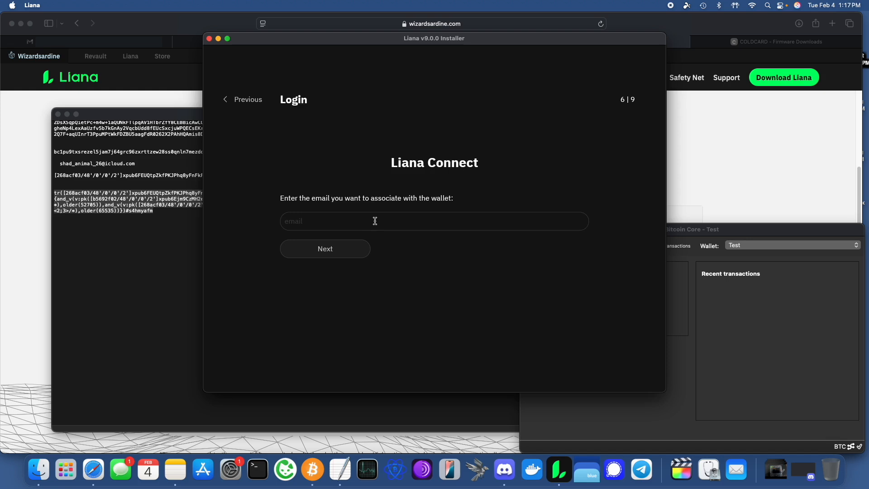
pyautogui.click(429, 222)
pyautogui.click(341, 461)
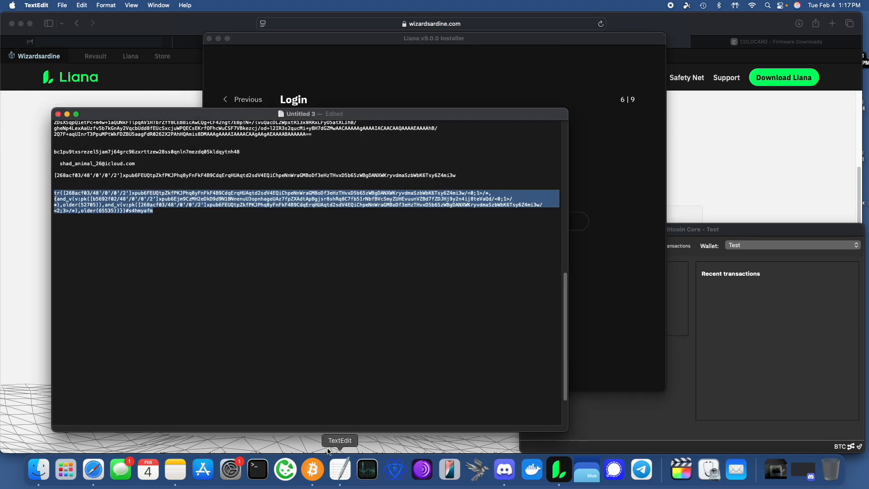
pyautogui.moveTo(140, 164); pyautogui.dragTo(60, 164)
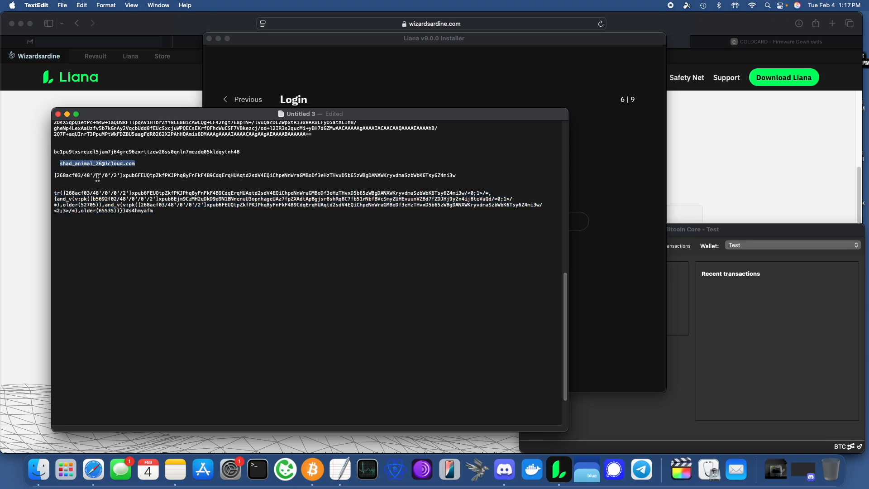
pyautogui.press('super+c')
pyautogui.click(389, 87)
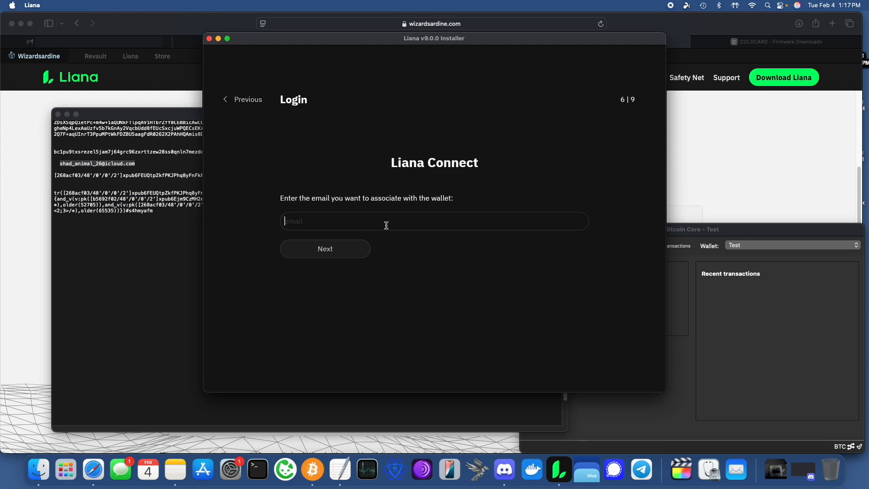
pyautogui.press('super+v')
pyautogui.click(347, 250)
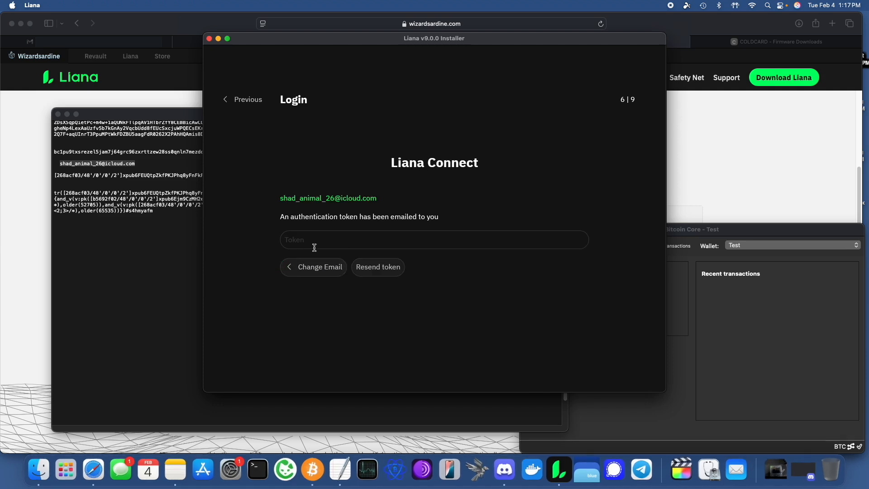
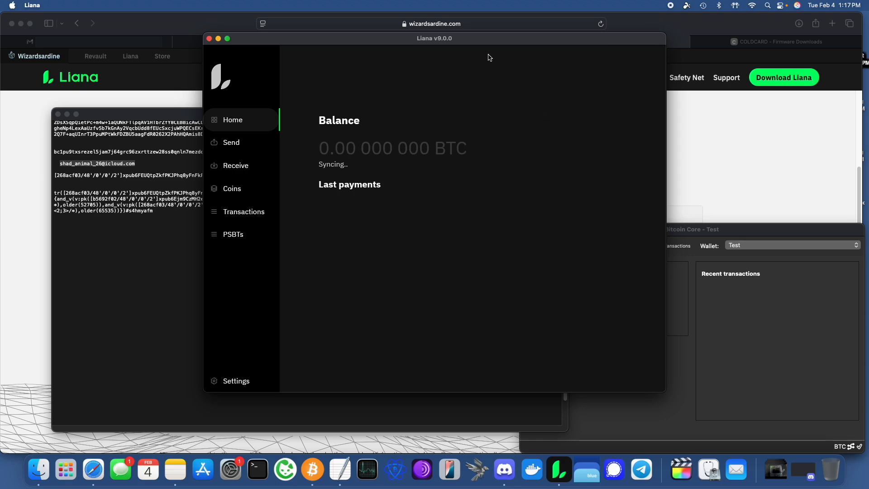
# - Enter the e-mailed authentication token to log in to Liana Connect, and shift the wallet window slightly aside
pyautogui.moveTo(489, 43); pyautogui.dragTo(512, 43)
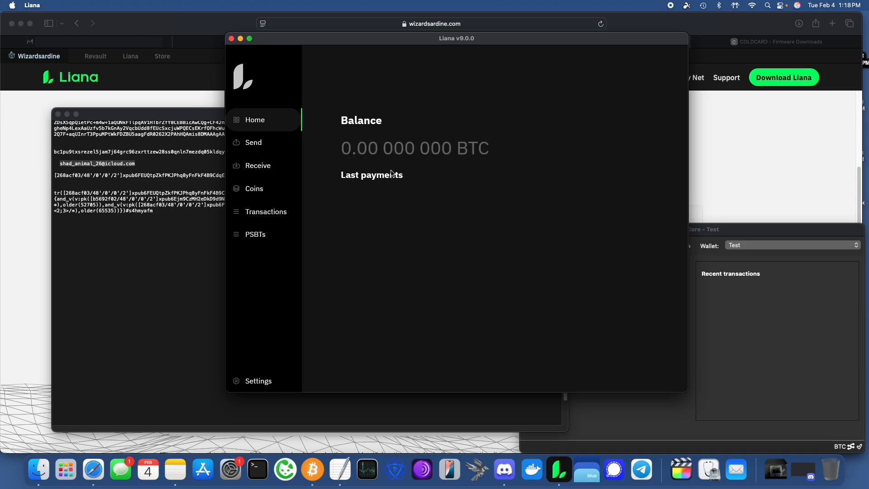
# - View the Send form, generate a new receive address and inspect its QR code
pyautogui.click(273, 148)
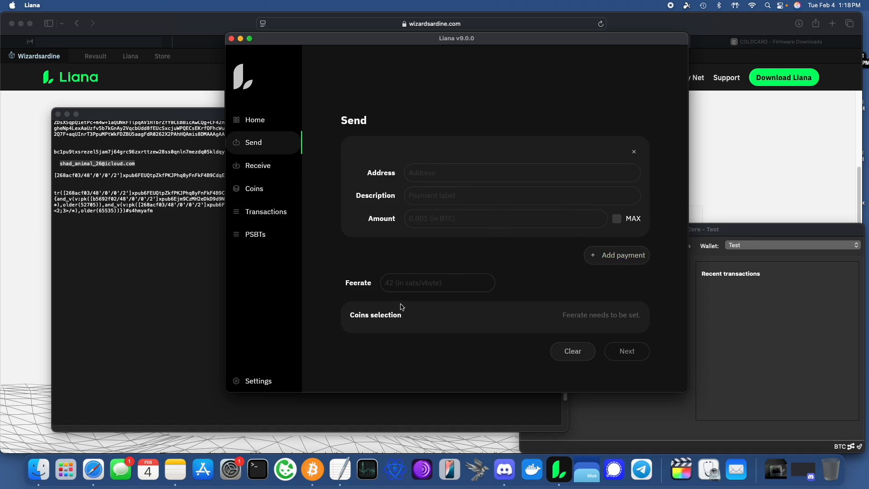
pyautogui.click(267, 166)
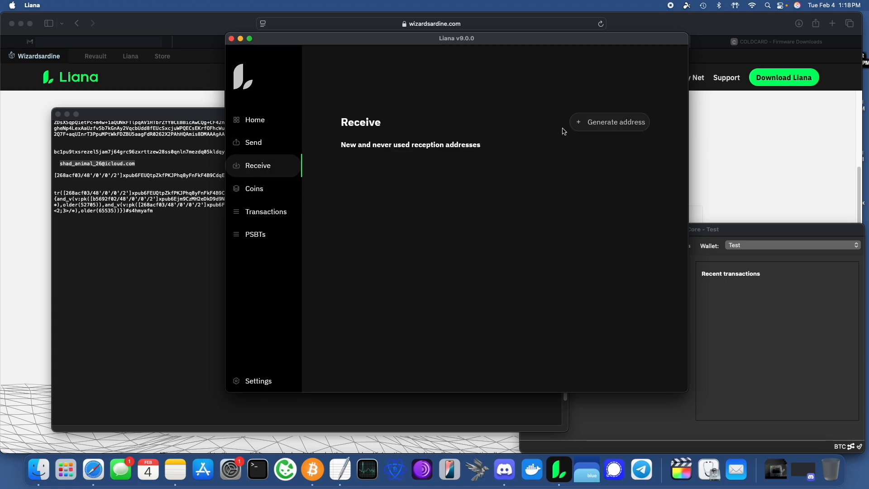
pyautogui.click(617, 123)
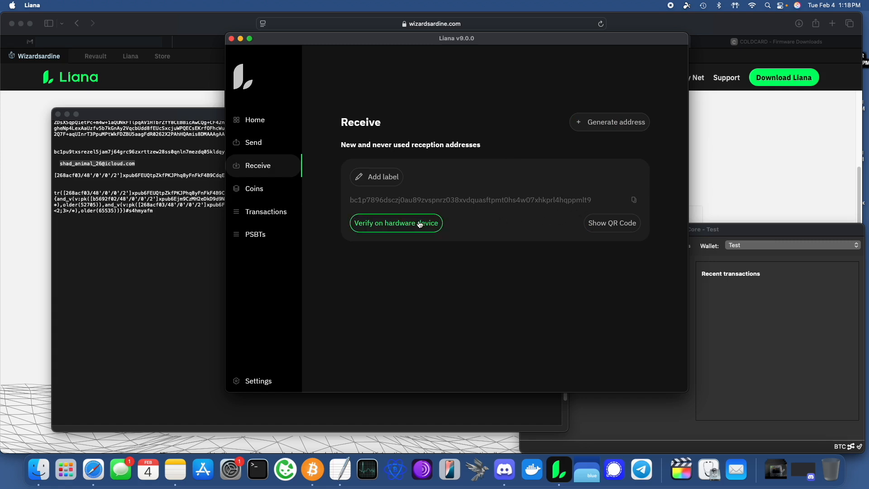
pyautogui.click(624, 226)
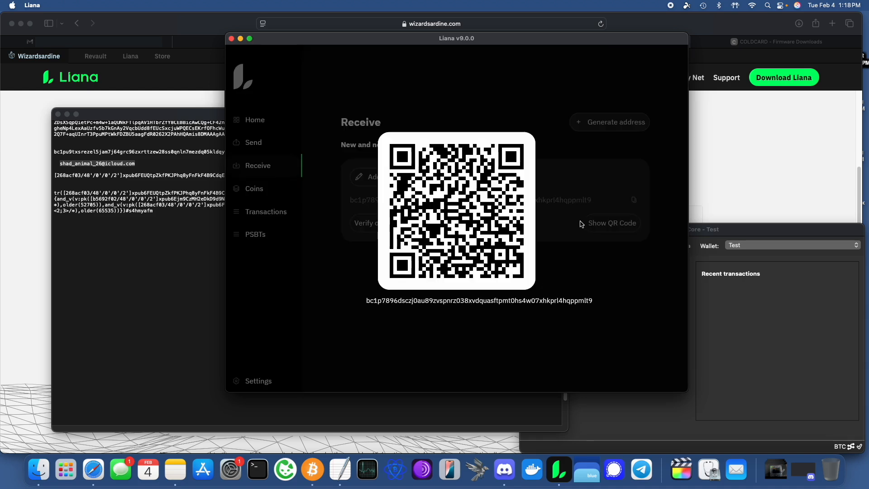
pyautogui.click(604, 263)
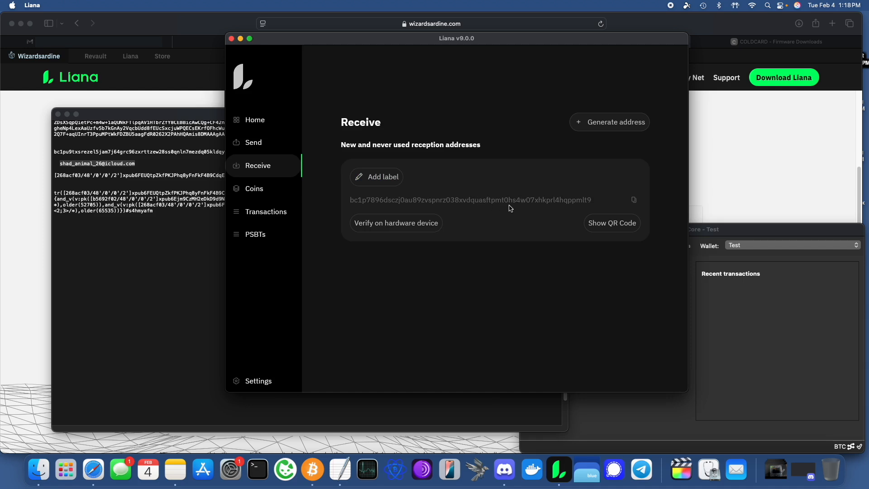
# - Copy the new receive address into the TextEdit note below the descriptor and return to Liana
pyautogui.click(634, 200)
pyautogui.click(152, 240)
pyautogui.click(161, 218)
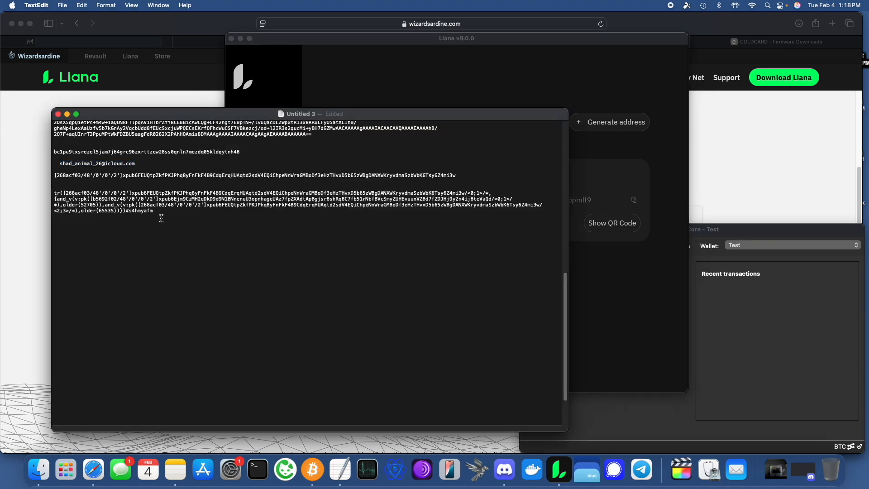
pyautogui.press('super+v')
pyautogui.click(417, 104)
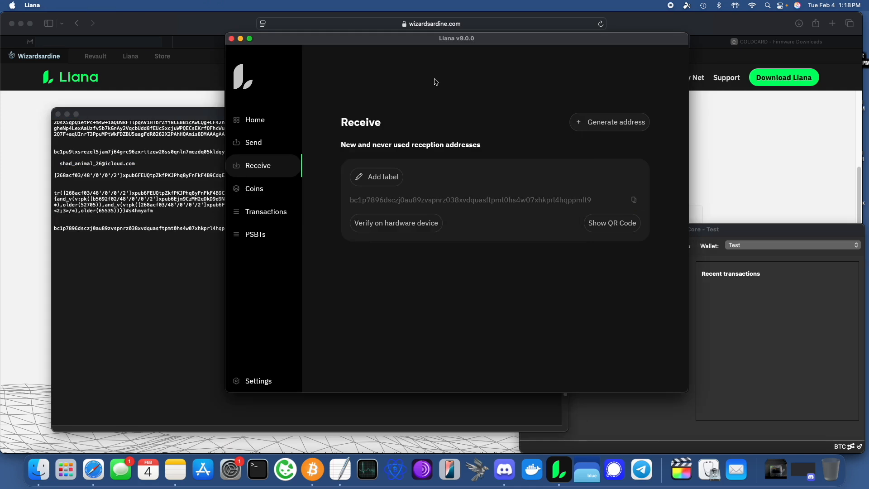
# - Generate another receive address after revisiting the Send form, and display the new address's QR code
pyautogui.click(253, 142)
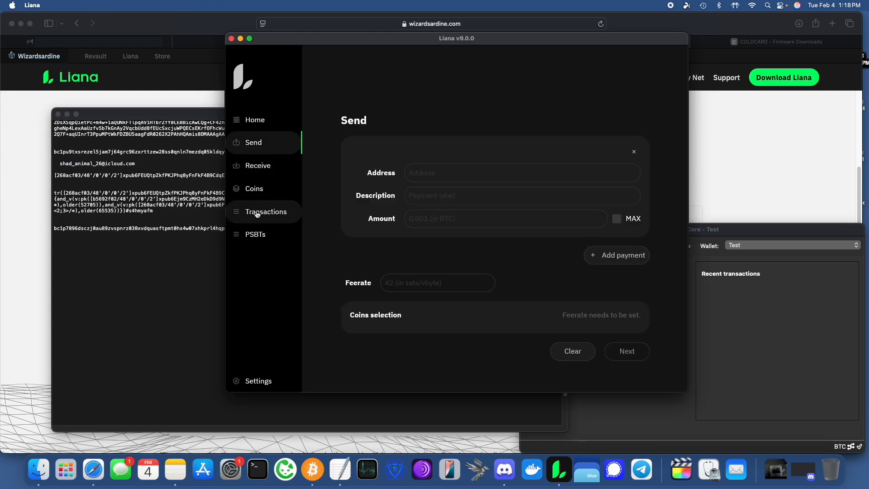
pyautogui.click(270, 163)
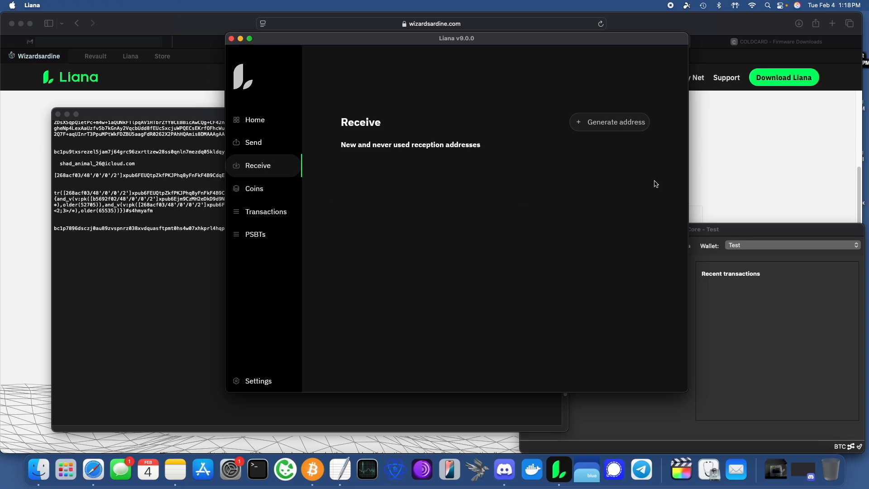
pyautogui.click(605, 127)
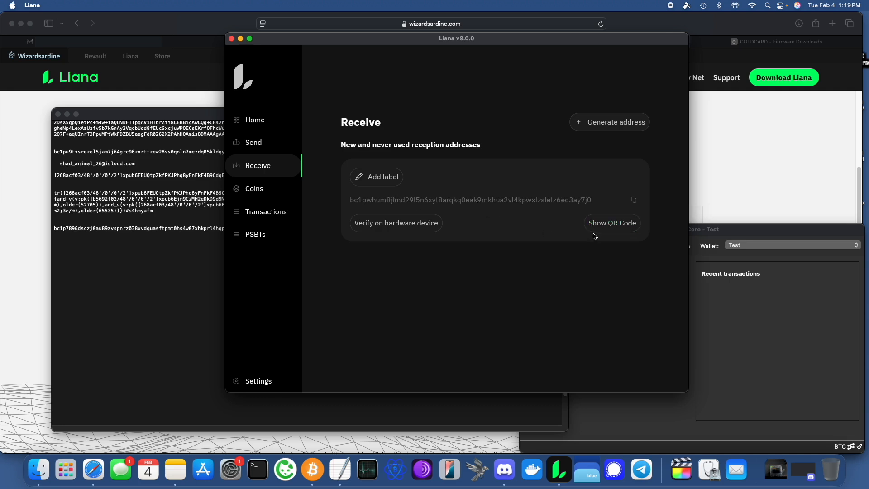
pyautogui.click(609, 226)
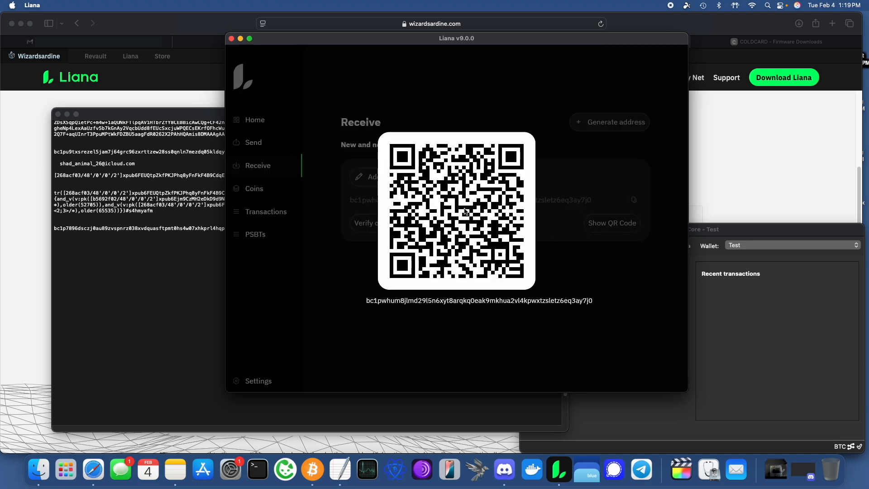
pyautogui.click(594, 266)
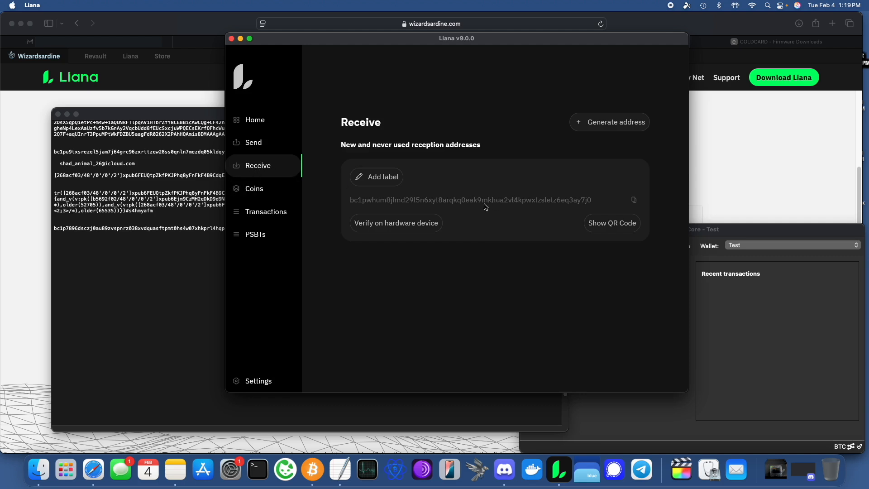
# - Look through the Coins, Transactions and PSBTs pages, and open the Backend settings for granting wallet access to another user
pyautogui.click(263, 191)
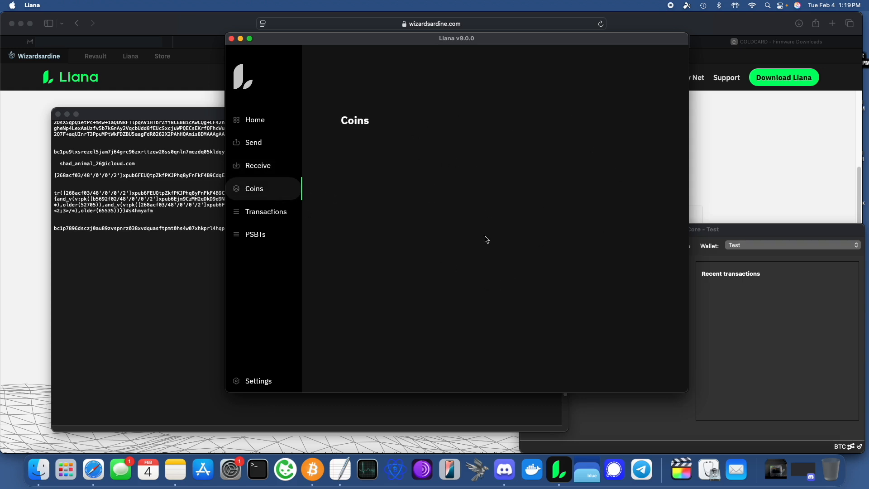
pyautogui.click(269, 216)
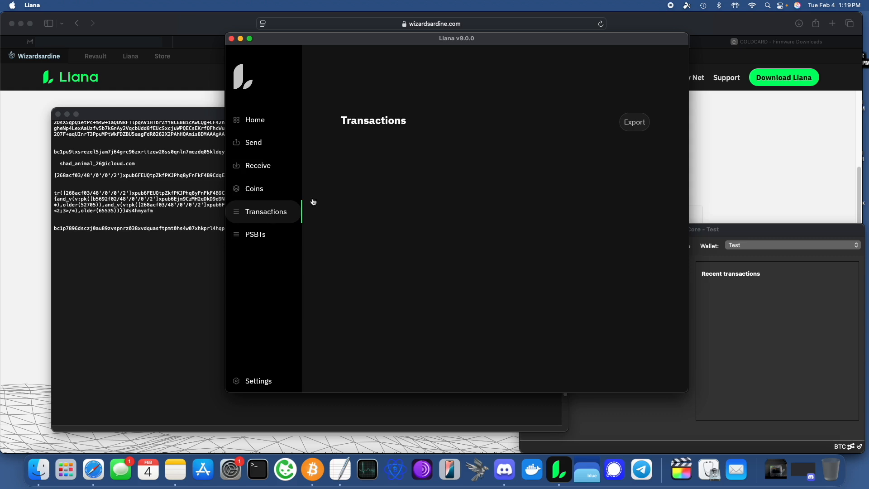
pyautogui.click(255, 238)
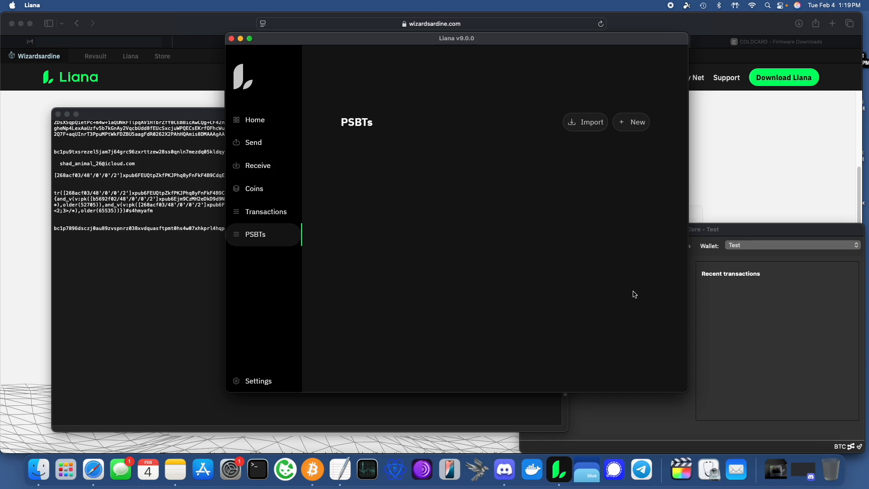
pyautogui.click(258, 381)
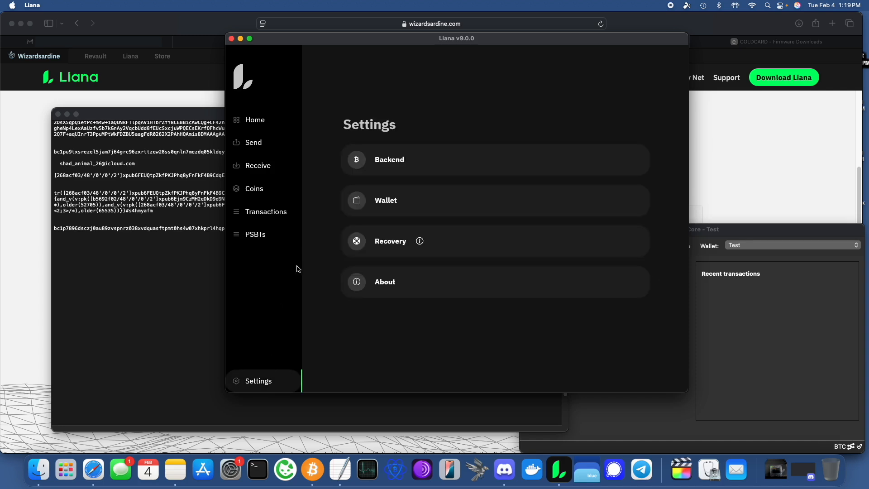
pyautogui.click(470, 172)
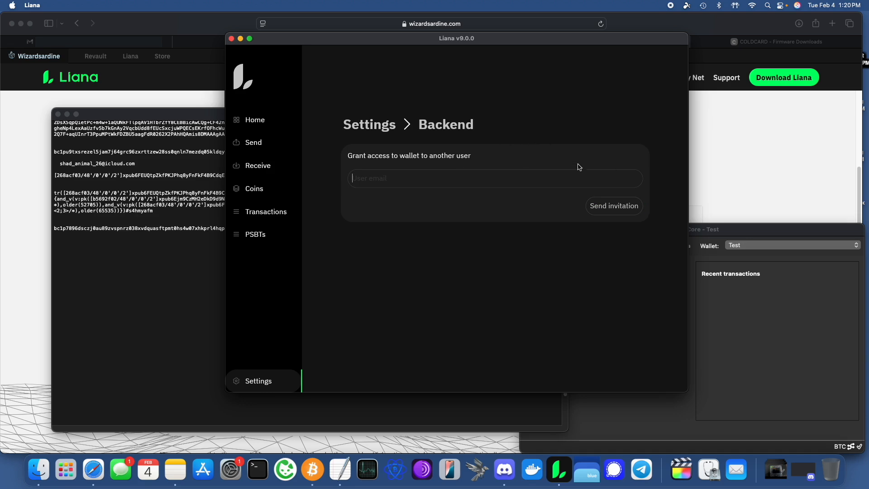
# - Look through the Wallet, Recovery and About settings pages, including the wallet descriptor, and return to the wallet's home page
pyautogui.click(362, 125)
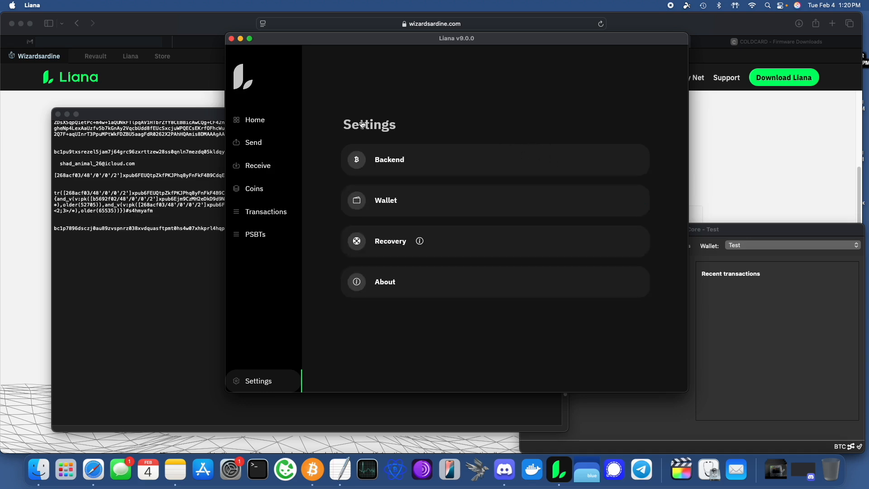
pyautogui.click(433, 206)
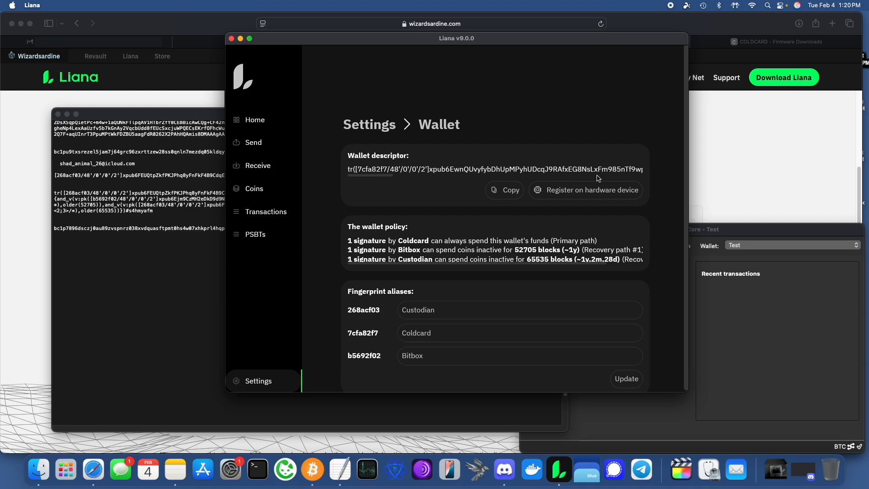
pyautogui.moveTo(377, 175); pyautogui.dragTo(350, 175)
pyautogui.click(375, 129)
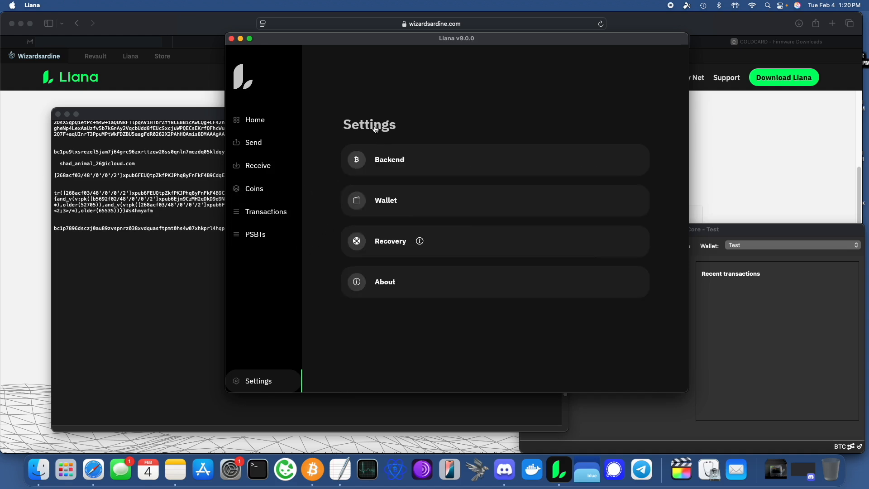
pyautogui.click(380, 250)
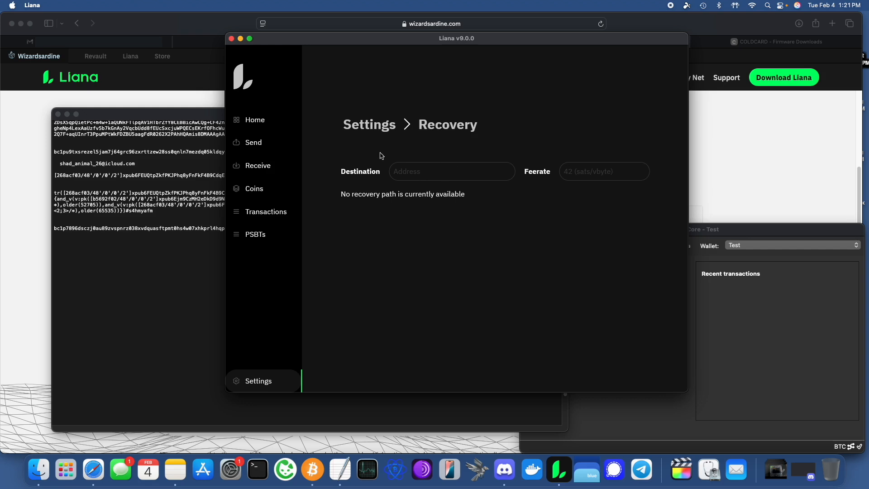
pyautogui.click(380, 130)
pyautogui.click(401, 282)
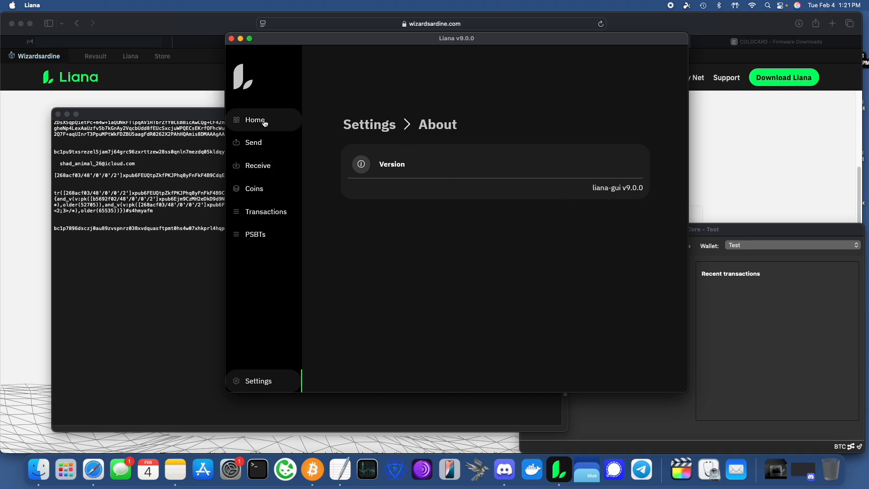
pyautogui.click(281, 121)
# - Copy the wallet descriptor from the Wallet settings into the TextEdit note, below the existing descriptor
pyautogui.click(266, 381)
pyautogui.click(409, 201)
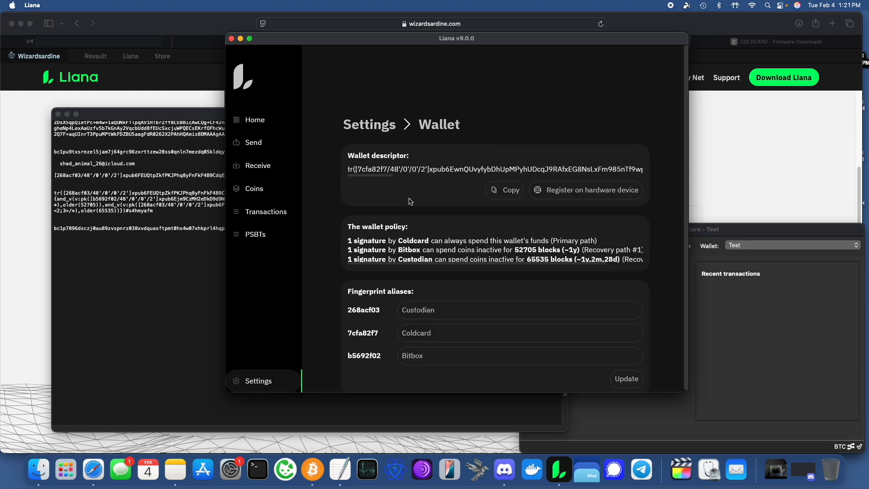
pyautogui.click(512, 192)
pyautogui.click(165, 213)
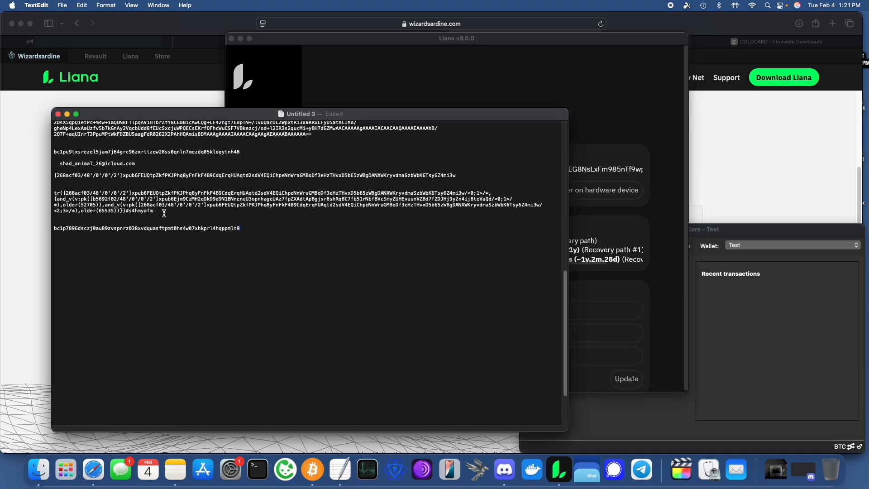
pyautogui.press('Return')
pyautogui.press('Return')
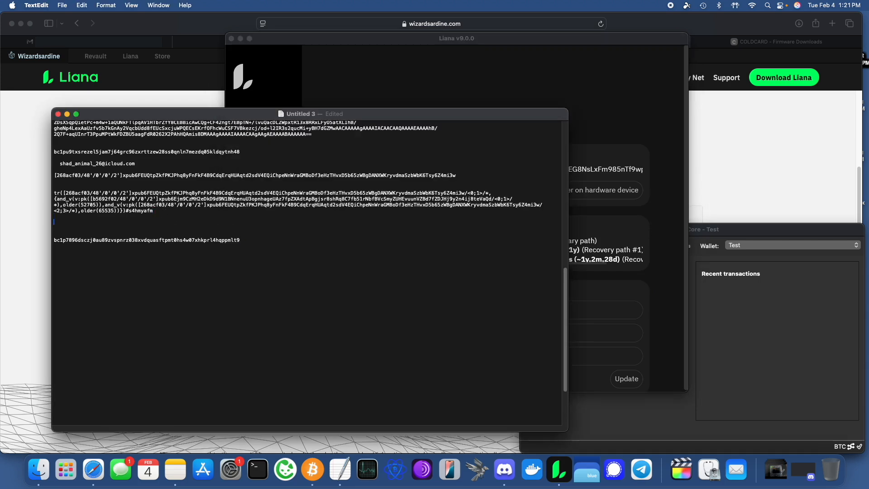
pyautogui.press('super+v')
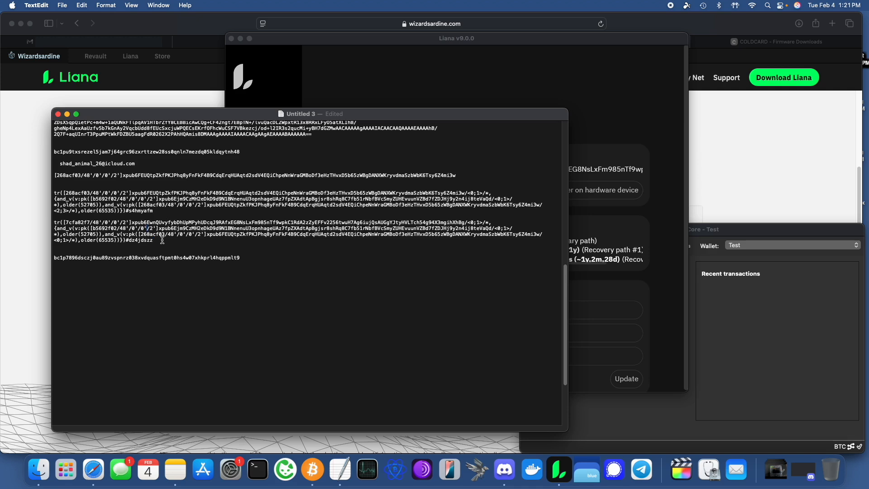
# - Quit and relaunch Liana, and delete the My Liana Bitcoin wallet configuration for the bitcoin network
pyautogui.click(584, 119)
pyautogui.click(32, 5)
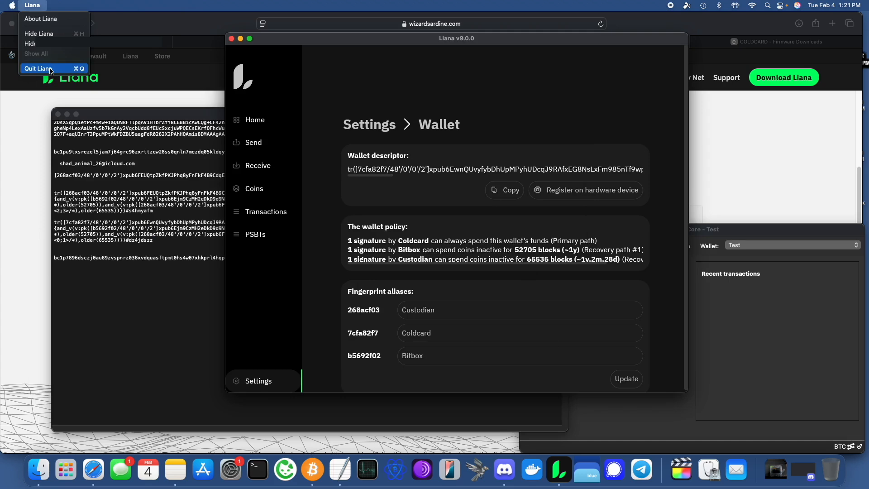
pyautogui.click(50, 69)
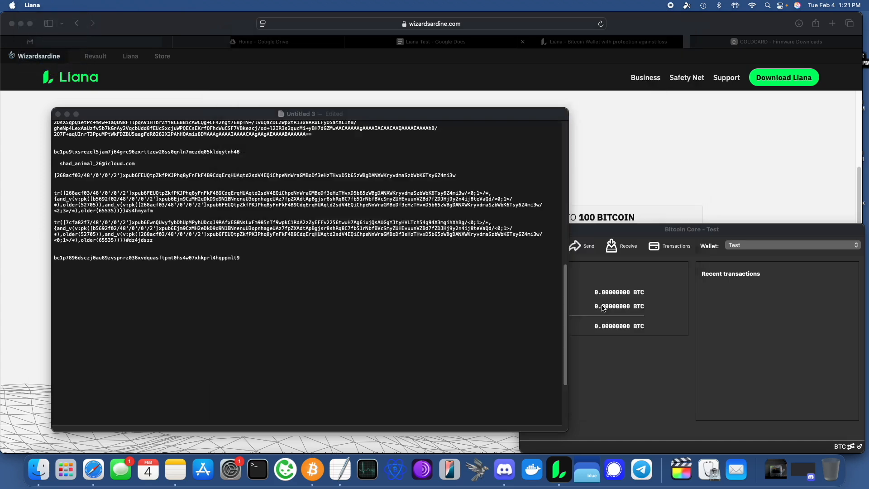
pyautogui.click(559, 469)
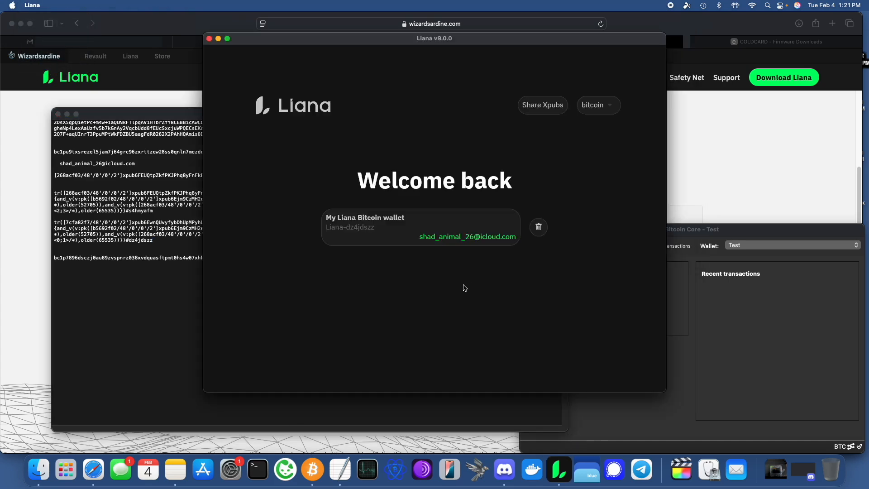
pyautogui.click(538, 227)
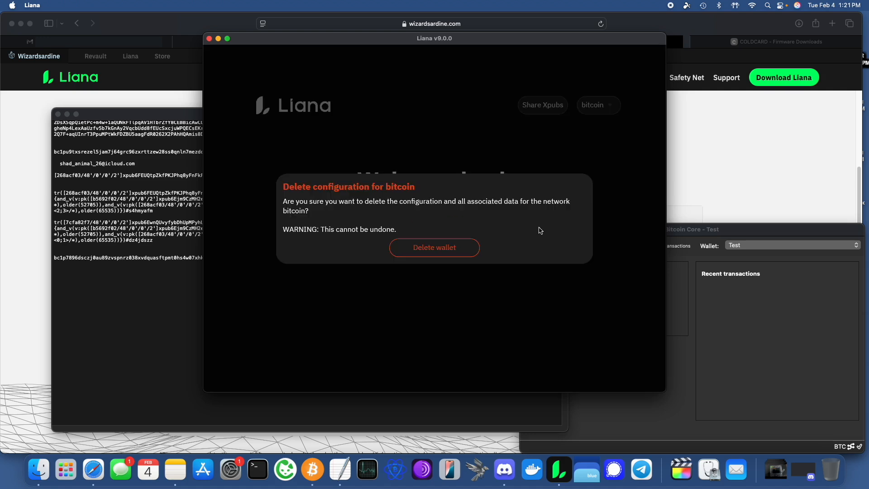
pyautogui.click(451, 252)
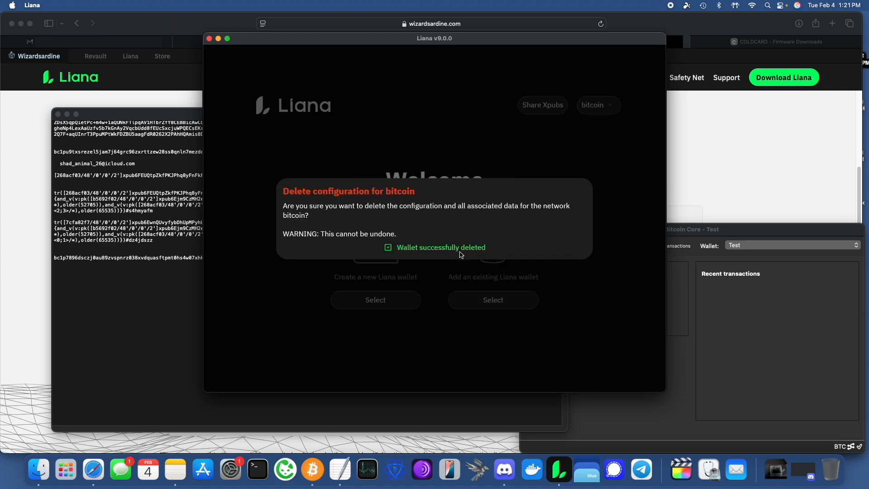
pyautogui.click(623, 209)
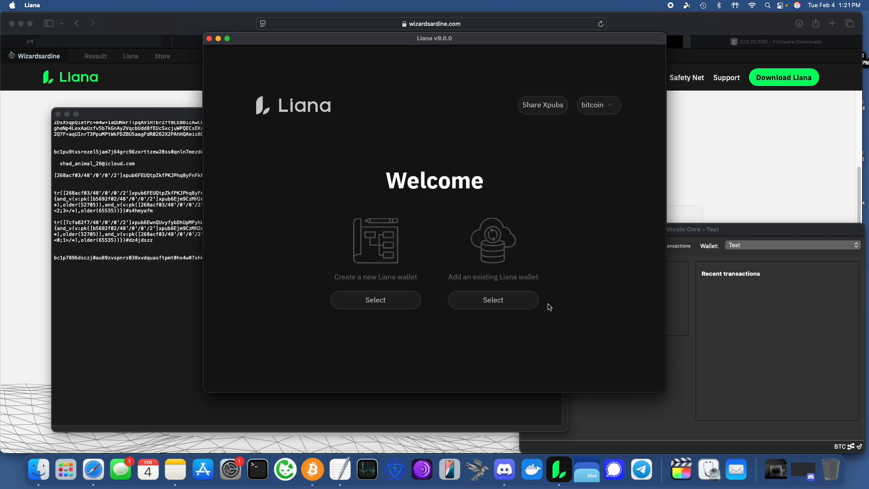
# - Start adding an existing wallet through Liana Connect, and log in with the account email and the emailed authentication token
pyautogui.click(503, 301)
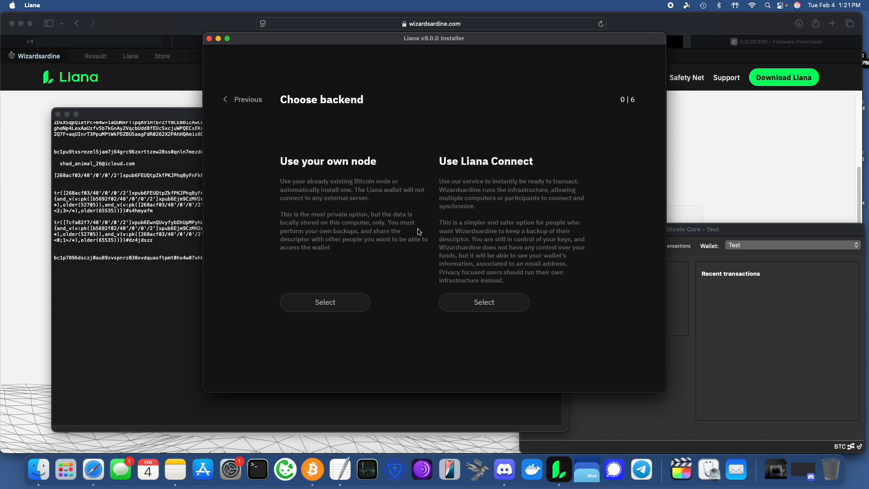
pyautogui.click(490, 303)
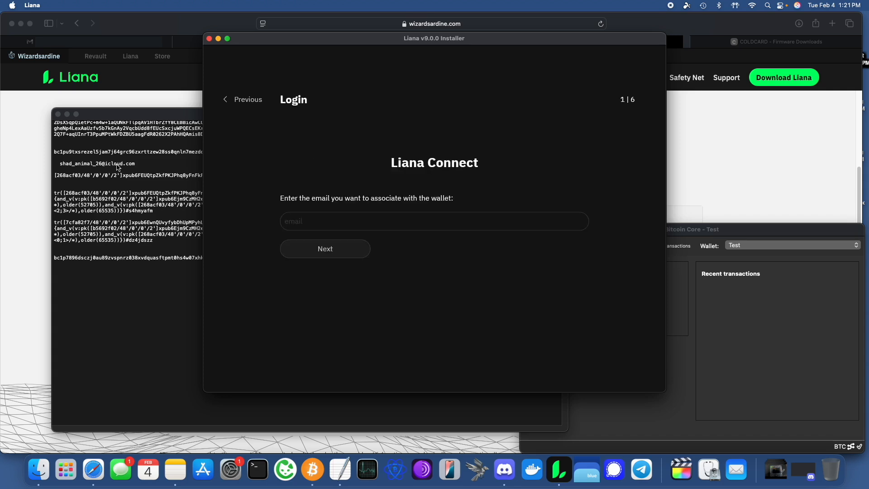
pyautogui.click(118, 167)
pyautogui.moveTo(141, 164); pyautogui.dragTo(64, 164)
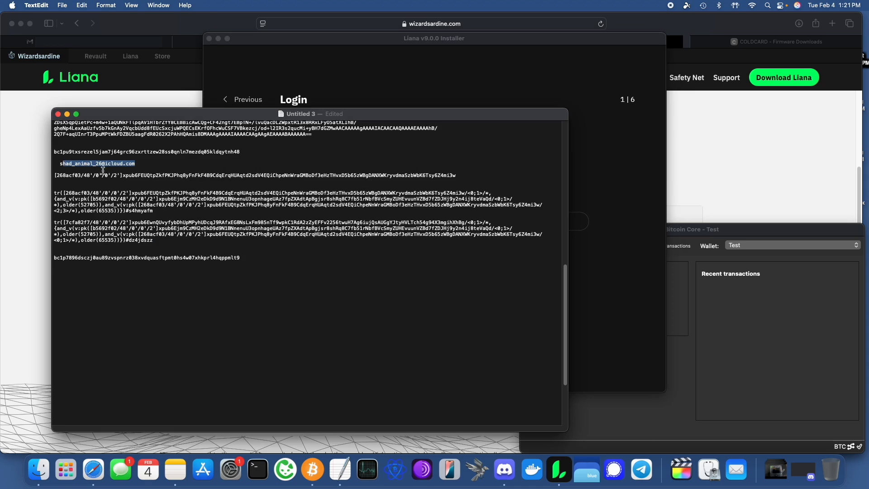
pyautogui.click(344, 250)
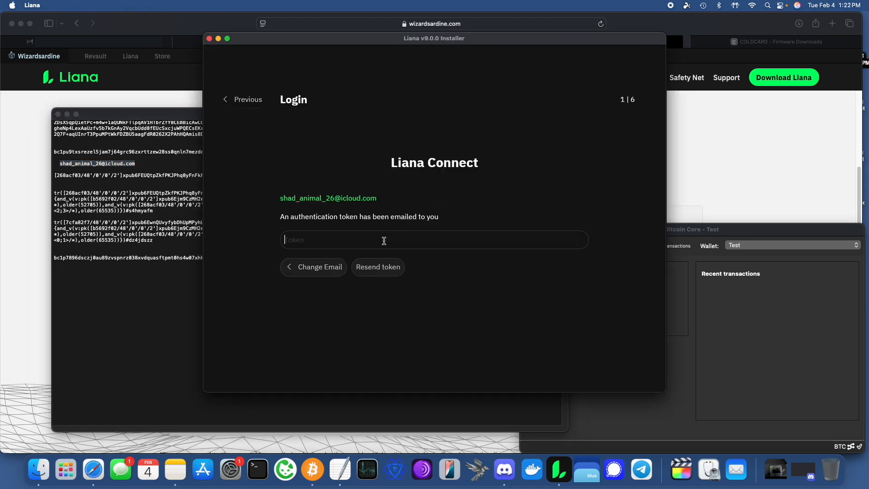
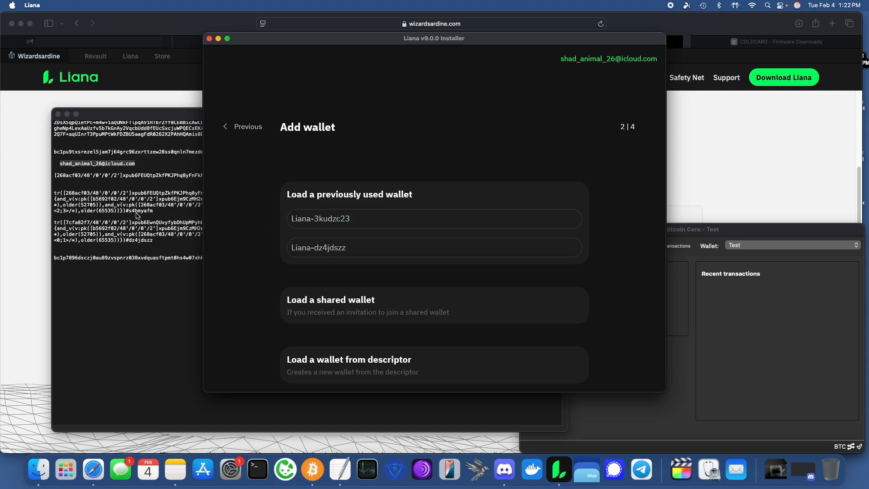
# - Load the previously used wallet Liana-3kudzc23, skipping the mnemonic import and the descriptor registration on a signing device
pyautogui.click(344, 219)
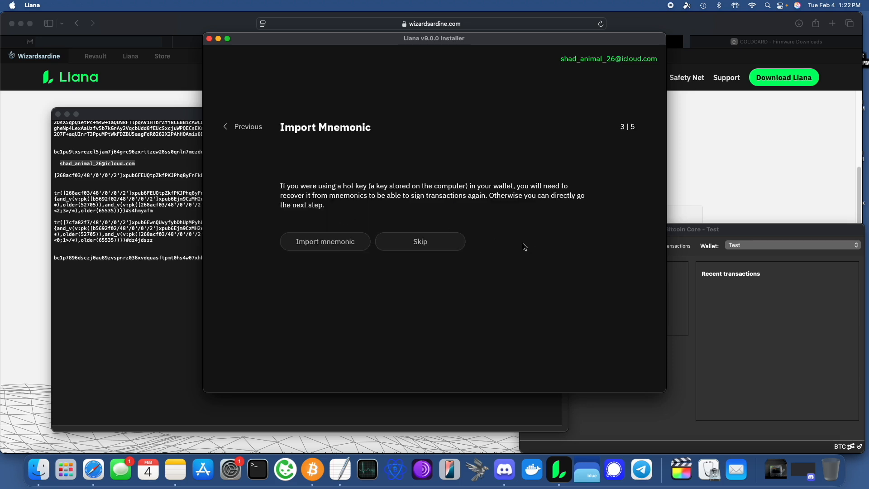
pyautogui.click(435, 245)
pyautogui.scroll(-2, 523, 231)
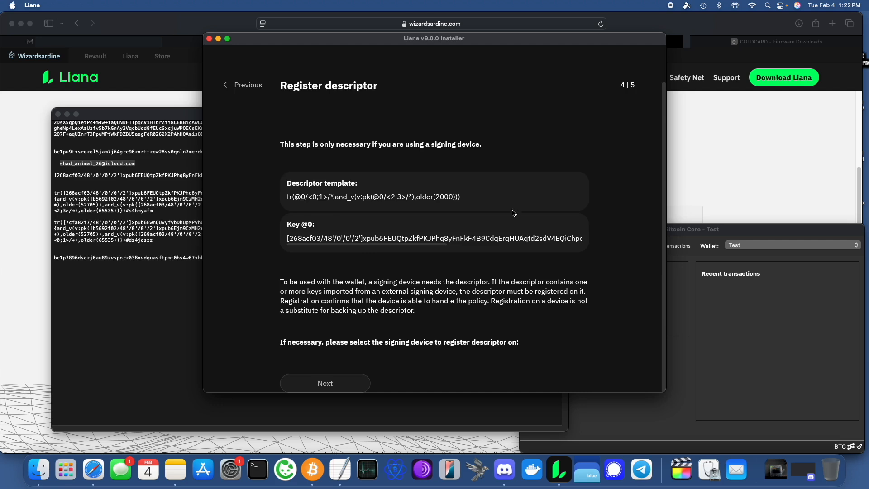
pyautogui.click(349, 384)
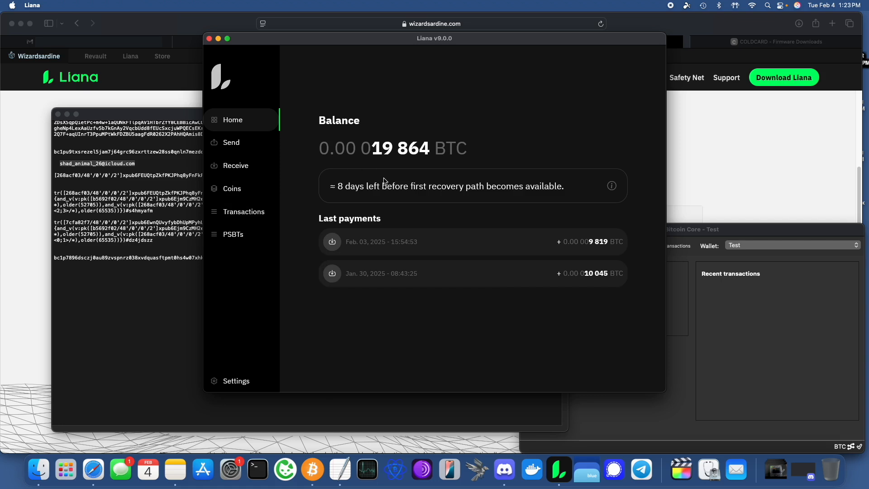
# - Review the loaded wallet's descriptor and policy in the Wallet settings, its balance on the home page, and its coins list
pyautogui.click(229, 384)
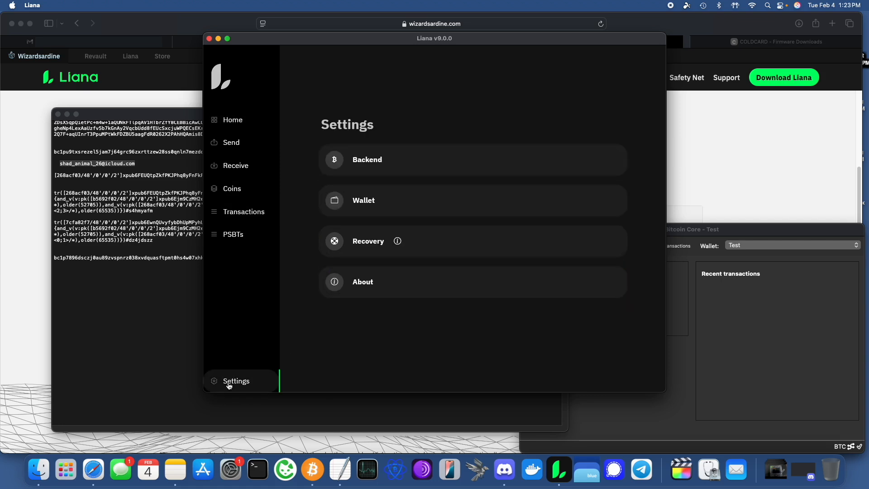
pyautogui.click(385, 215)
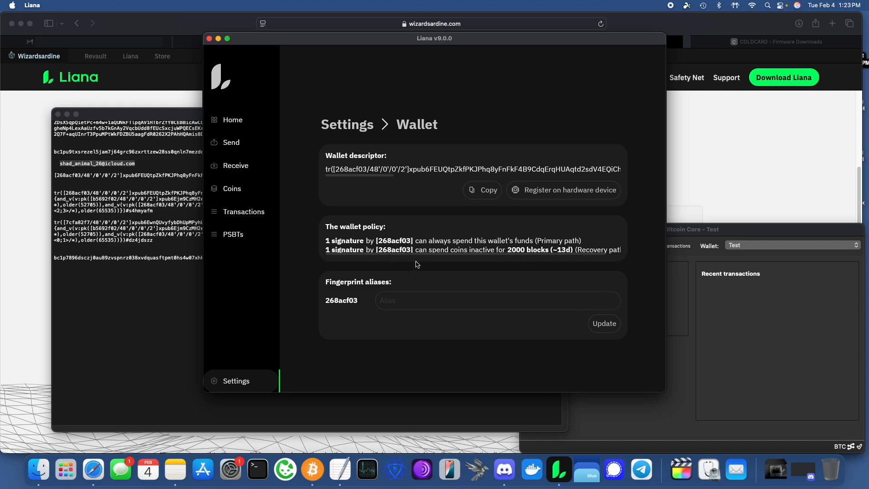
pyautogui.click(233, 123)
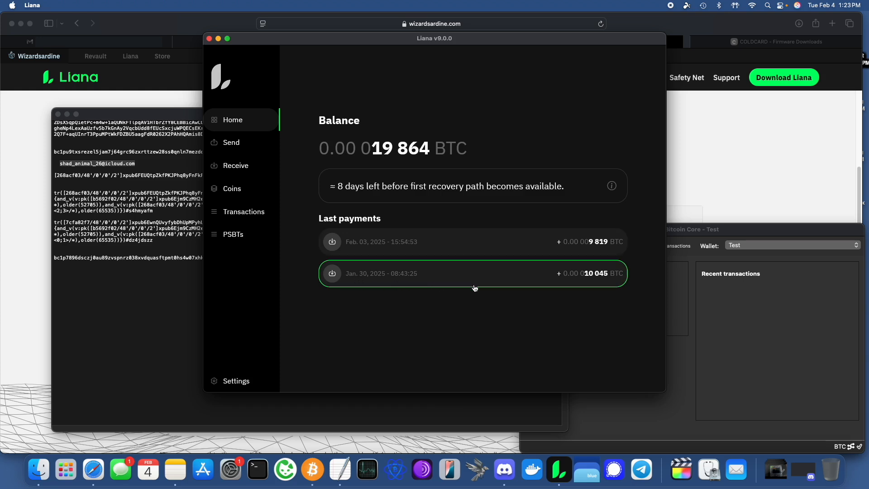
pyautogui.click(236, 191)
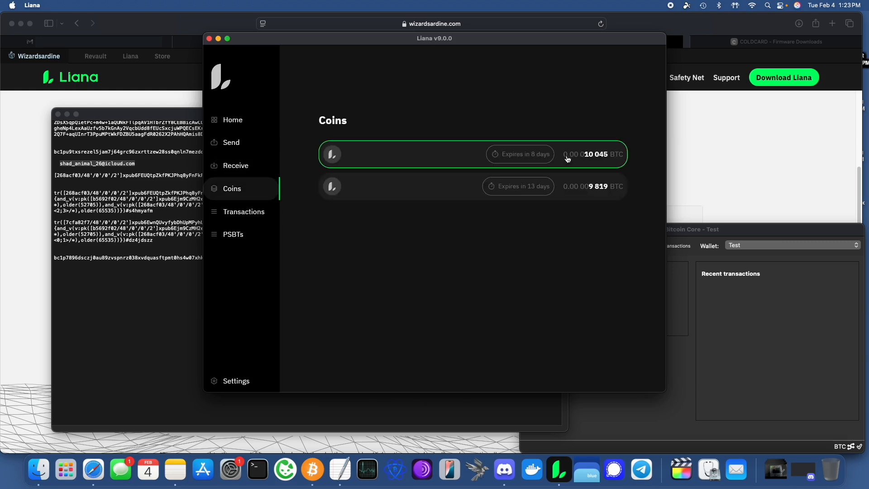
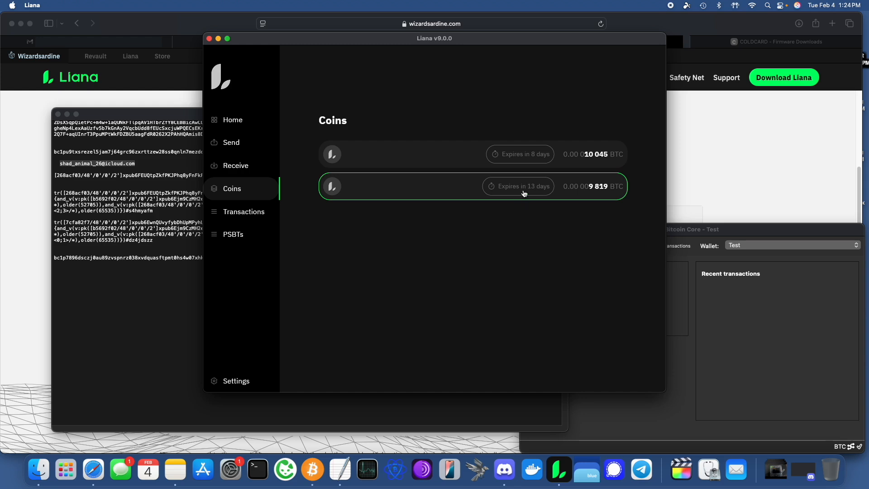
# - Preview the two October 2024 Liana coins list screenshots from the Desktop folder in Finder, and close the preview
pyautogui.click(38, 470)
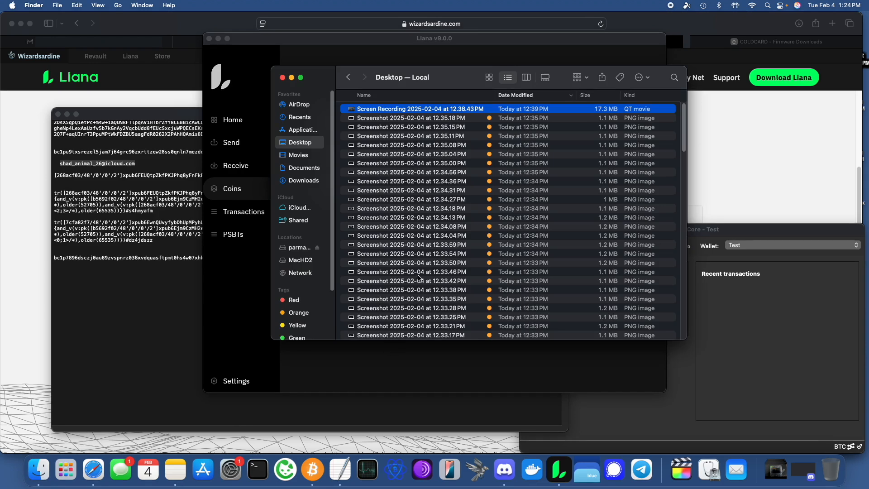
pyautogui.scroll(-5, 422, 267)
pyautogui.scroll(-10, 422, 267)
pyautogui.click(429, 163)
pyautogui.press('space')
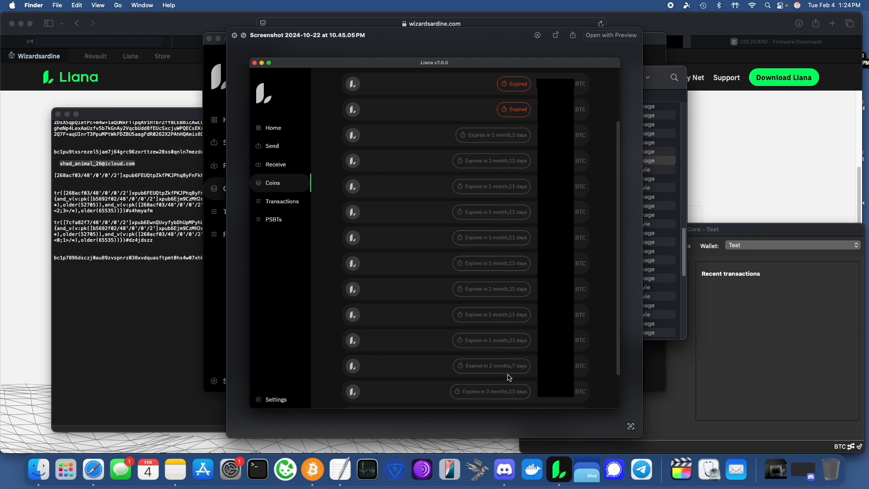
pyautogui.press('Up')
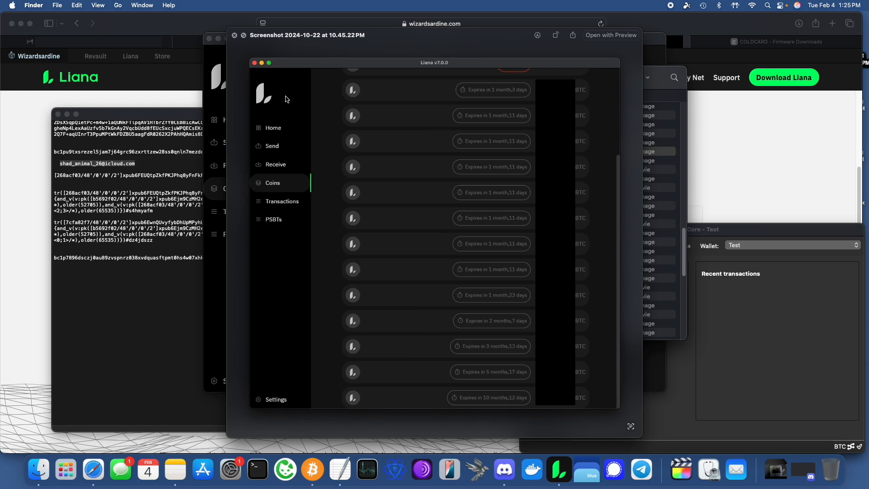
pyautogui.press('space')
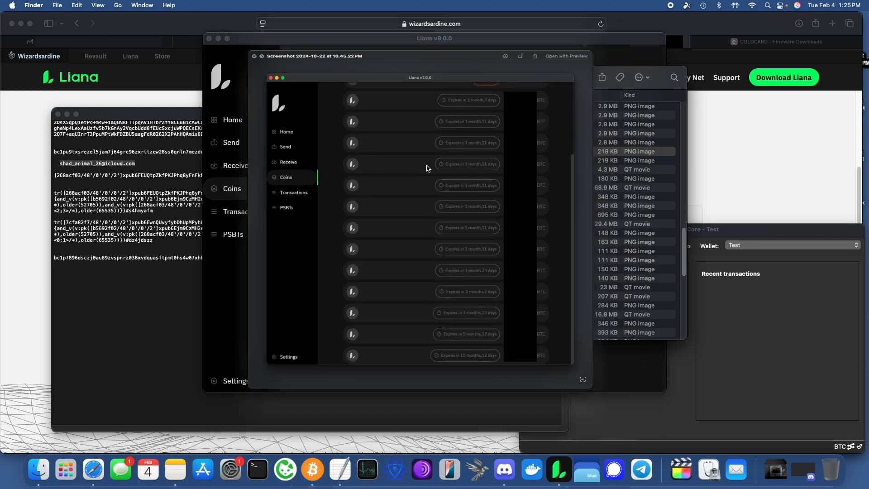
# - Copy the descriptor from Liana's Wallet settings and paste it over the first tr descriptor block in the TextEdit notes
pyautogui.click(232, 120)
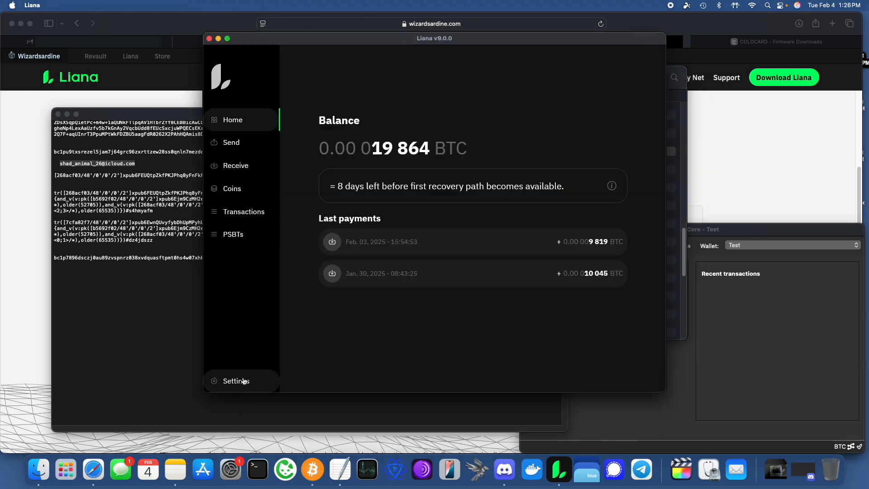
pyautogui.click(231, 381)
pyautogui.moveTo(154, 211); pyautogui.dragTo(49, 195)
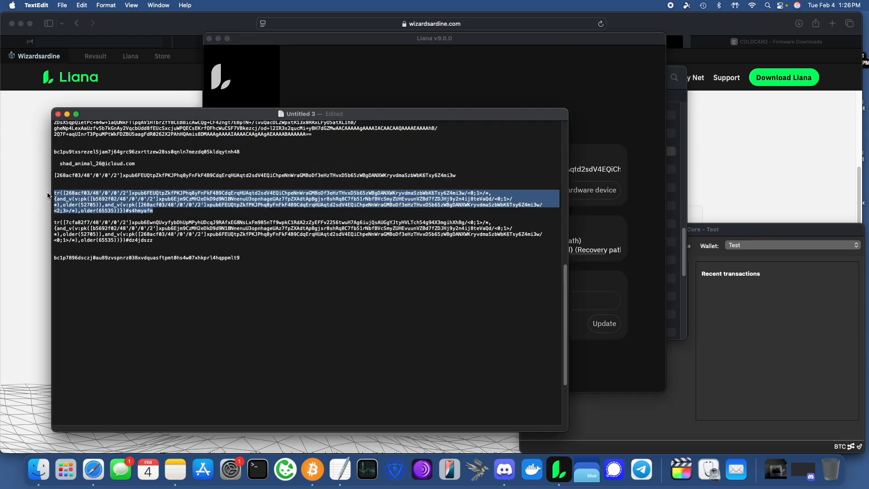
pyautogui.write("tr([268acf03/48'/0'/0'/2']xpub6FEUQtpZkfPKJPhq8yFnFkF4B9CdqErqHUAqtd2sdV4EQiChpeNnWraGMBoDf3eHzTHvxD5b65zWBgDANXWKryvdmaSzbWbK6Tsy6Z4mi3w/<0;1>/*,and_v(v:pk([268acf03/48'/0'/0'/2']xpub6FEUQtpZkfPKJPhq8yFnFkF4B9CdqErqHUAqtd2sdV4EQiChpeNnWraGMBoDf3eHzTHvxD5b65zWBgDANXWKryvdmaSzbWbK6Tsy6Z4mi3w/<2;3>/*),older(2000)))#3kudzc23")
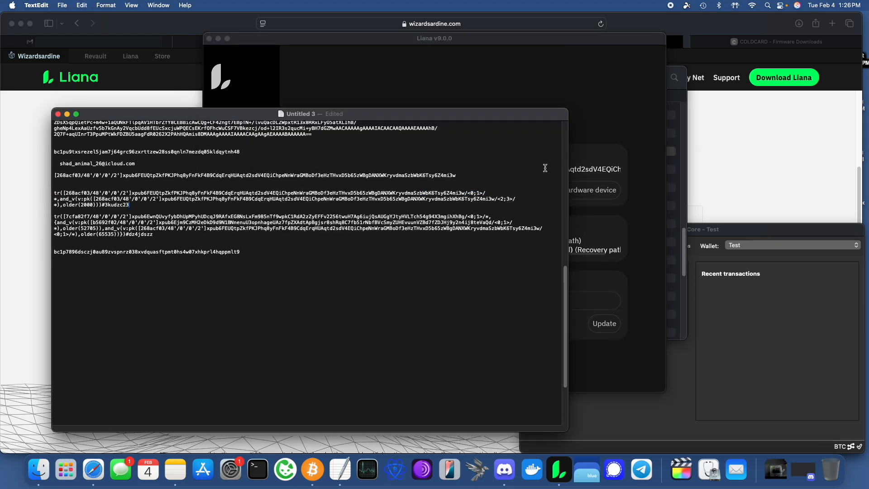
# - Switch back to Liana, quit it and relaunch it
pyautogui.press('super+Tab')
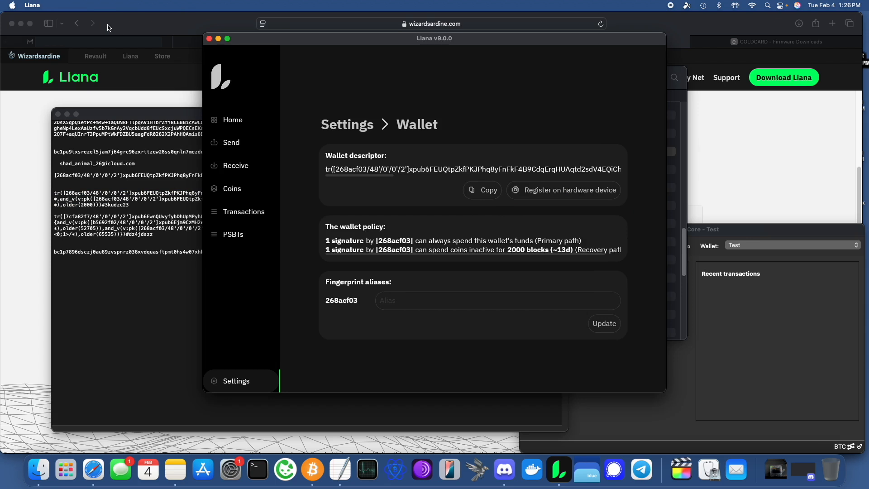
pyautogui.click(32, 5)
pyautogui.click(39, 68)
pyautogui.click(563, 473)
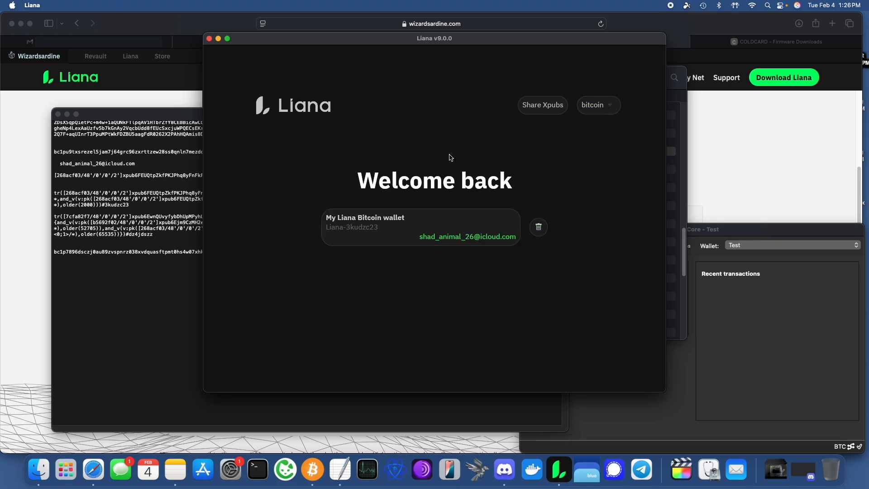
# - View the start pages for the testnet and signet networks, and return to the bitcoin network
pyautogui.click(607, 110)
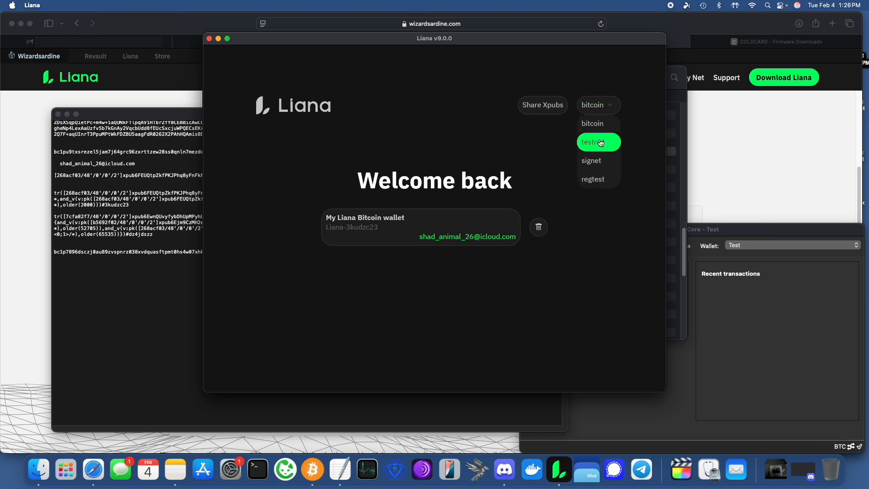
pyautogui.click(599, 143)
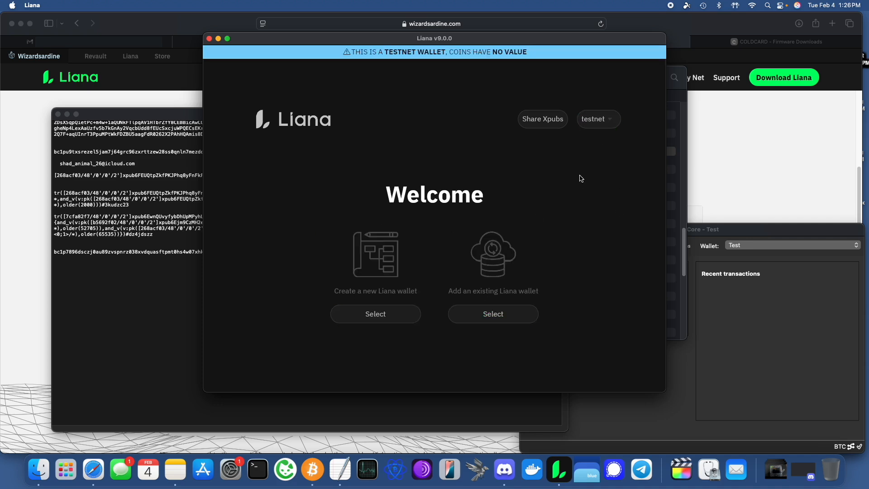
pyautogui.click(606, 119)
pyautogui.click(602, 176)
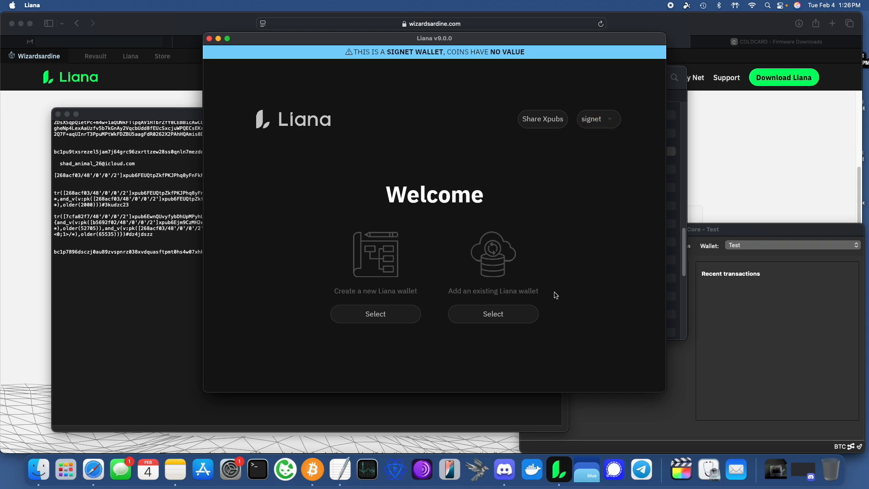
pyautogui.click(607, 118)
pyautogui.click(602, 137)
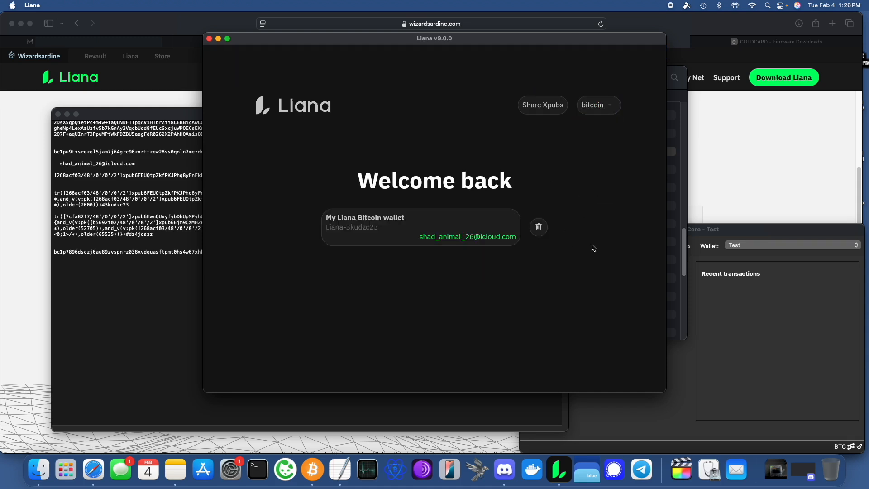
# - Delete the My Liana Bitcoin wallet configuration for the bitcoin network and dismiss the dialog
pyautogui.click(538, 227)
pyautogui.click(434, 248)
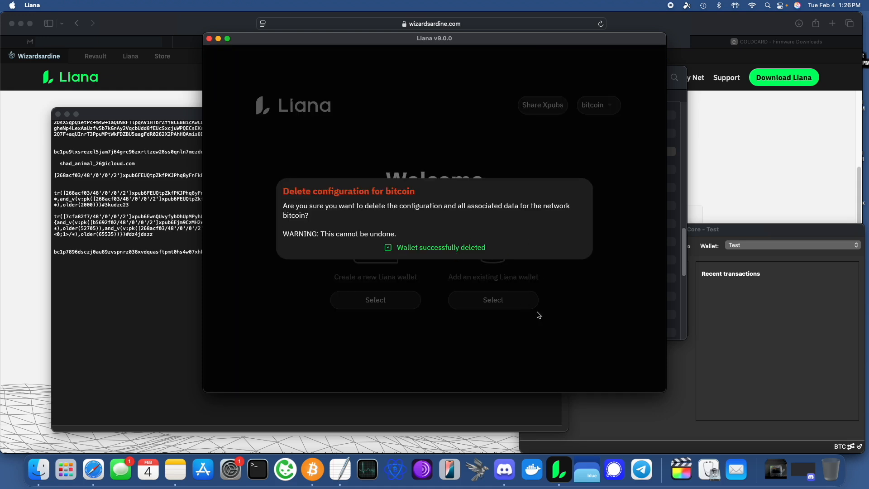
pyautogui.click(569, 291)
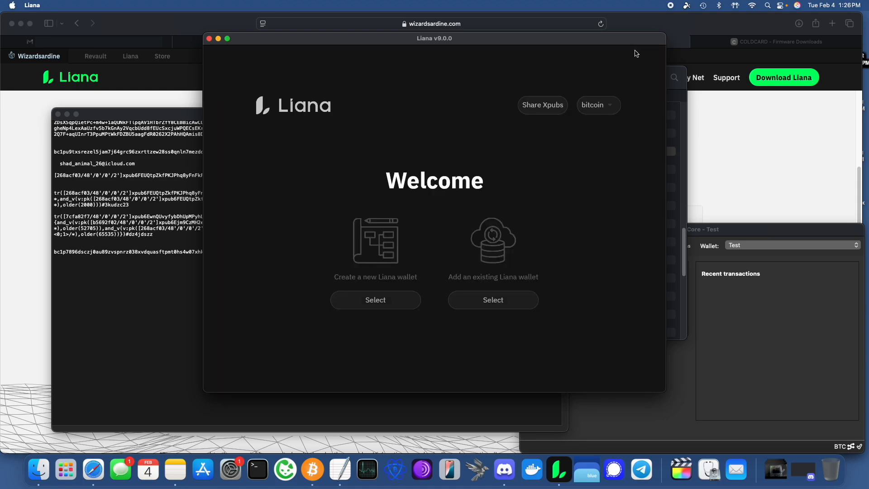
# - Get the descriptor from the Liana Test Google Doc and import it into Liana as an existing wallet using your own node
pyautogui.click(654, 24)
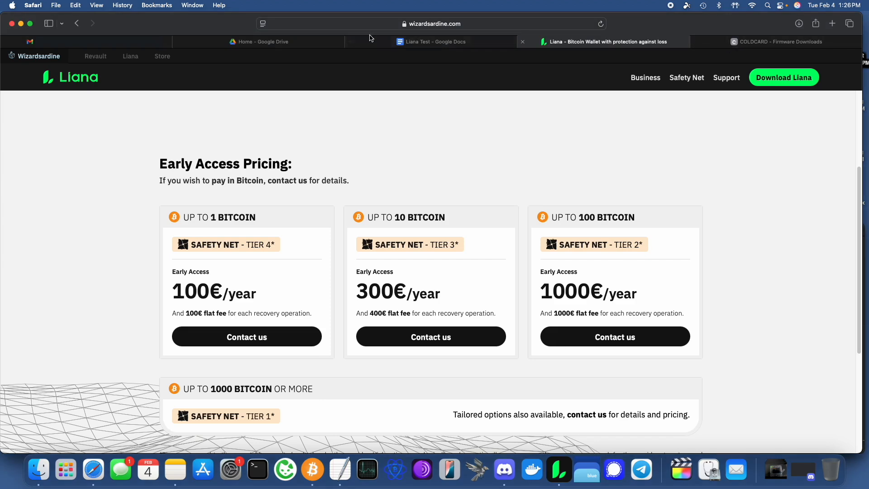
pyautogui.click(419, 44)
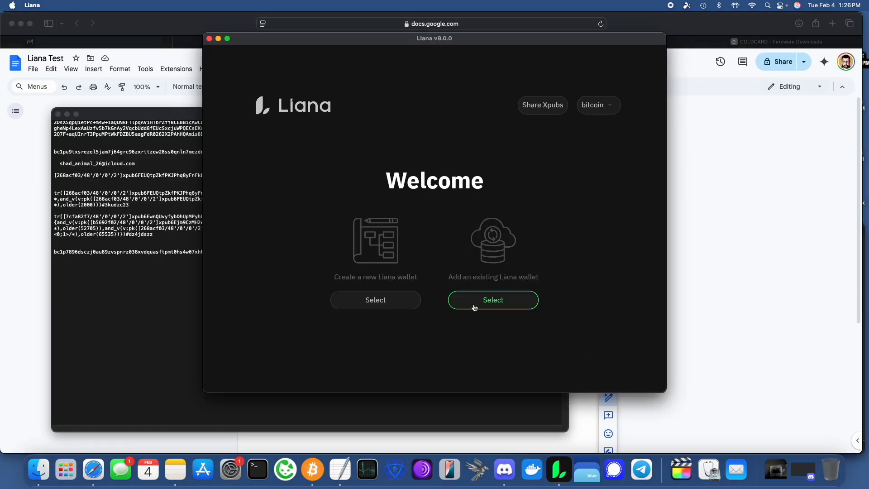
pyautogui.click(501, 305)
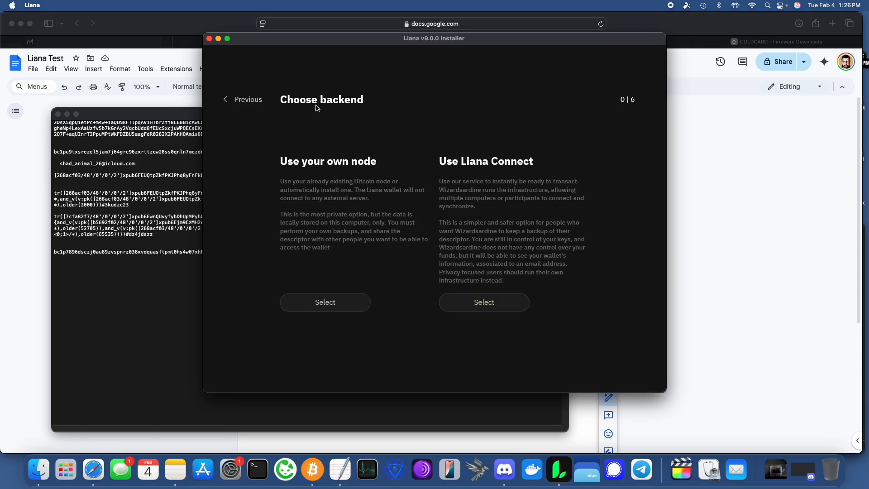
pyautogui.click(328, 304)
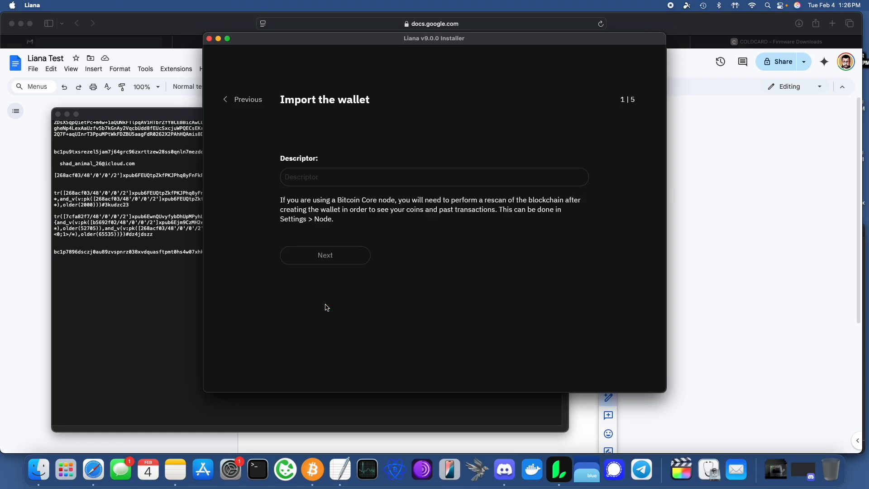
pyautogui.press('super+v')
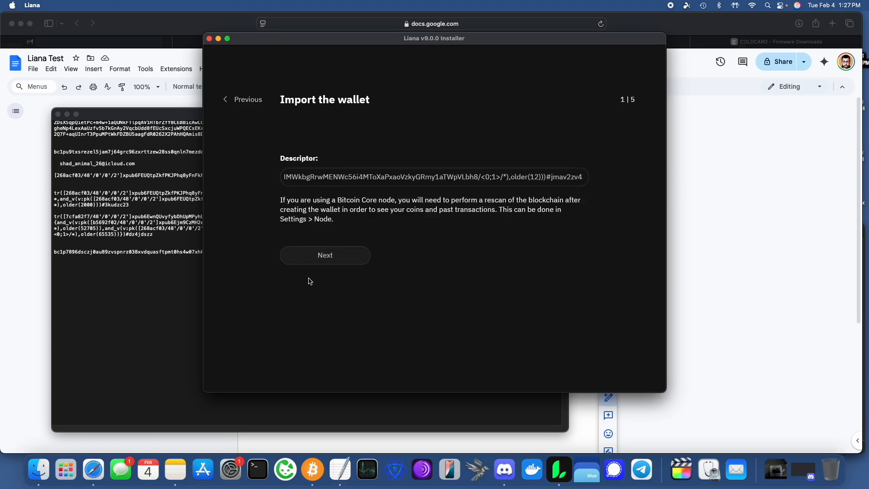
pyautogui.click(322, 255)
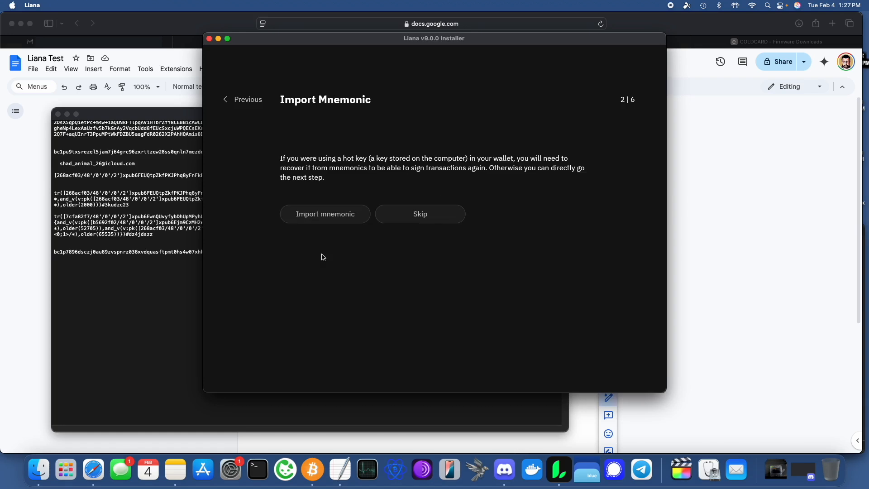
# - Skip the mnemonic import, continue past the descriptor registration, and choose to connect to an already existing Bitcoin node
pyautogui.click(420, 221)
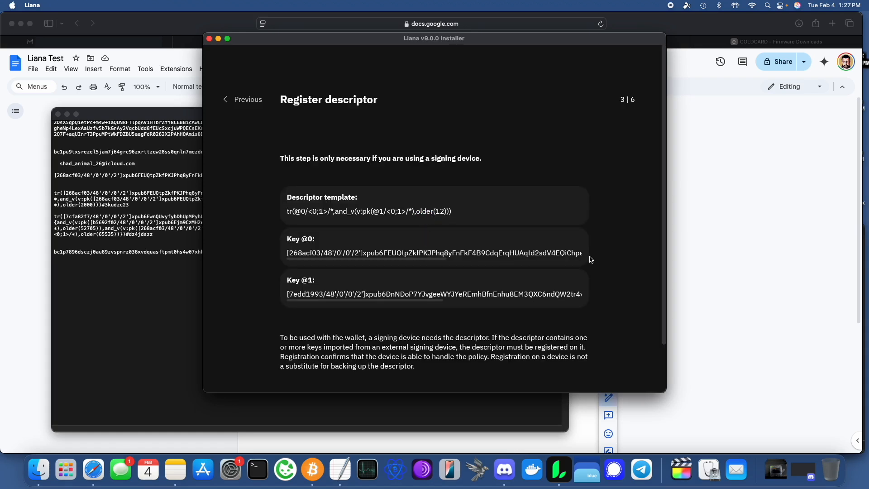
pyautogui.scroll(-4, 590, 260)
pyautogui.click(343, 383)
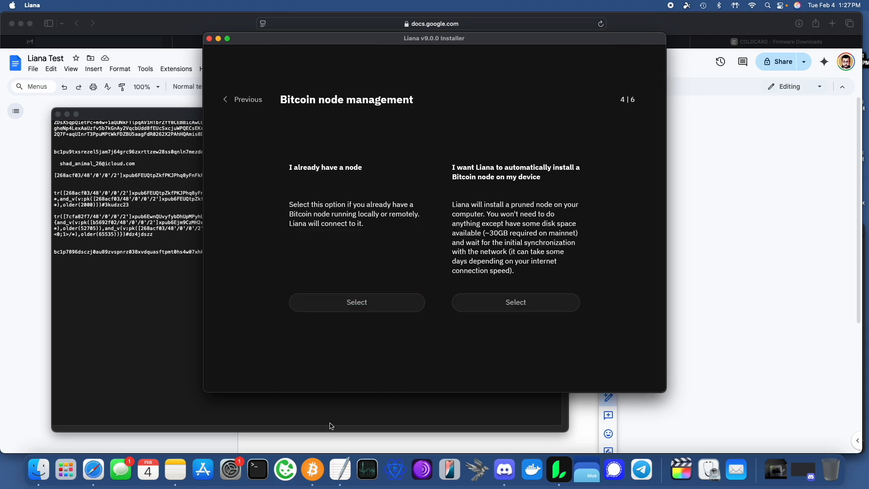
pyautogui.click(369, 302)
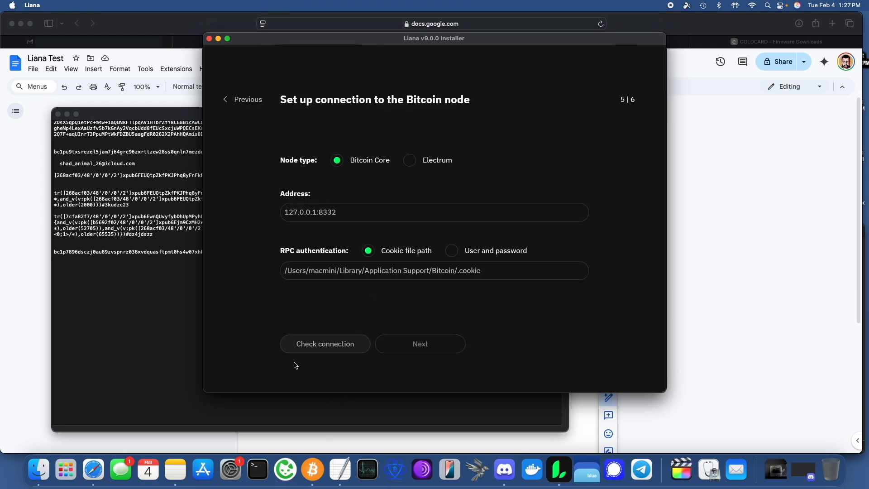
# - Connect to Bitcoin Core at 127.0.0.1:8332 with RPC user and password authentication, check the connection, and finish the wallet setup
pyautogui.click(452, 252)
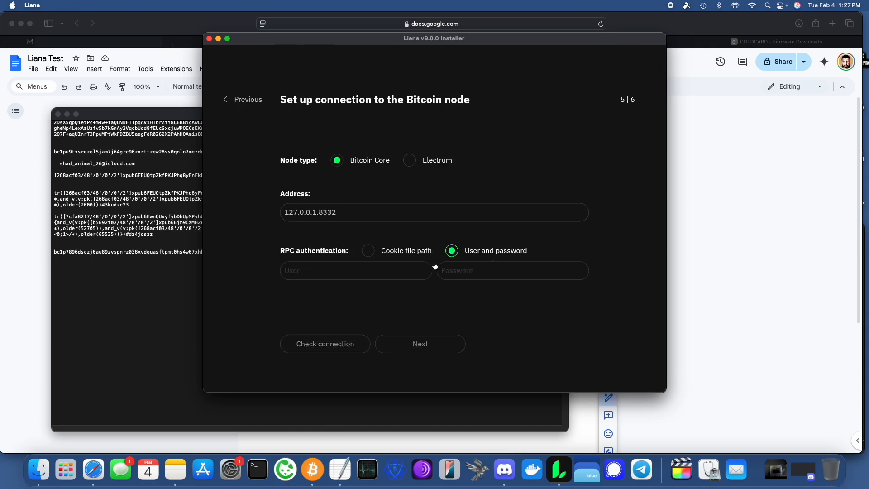
pyautogui.click(351, 273)
pyautogui.press('Tab')
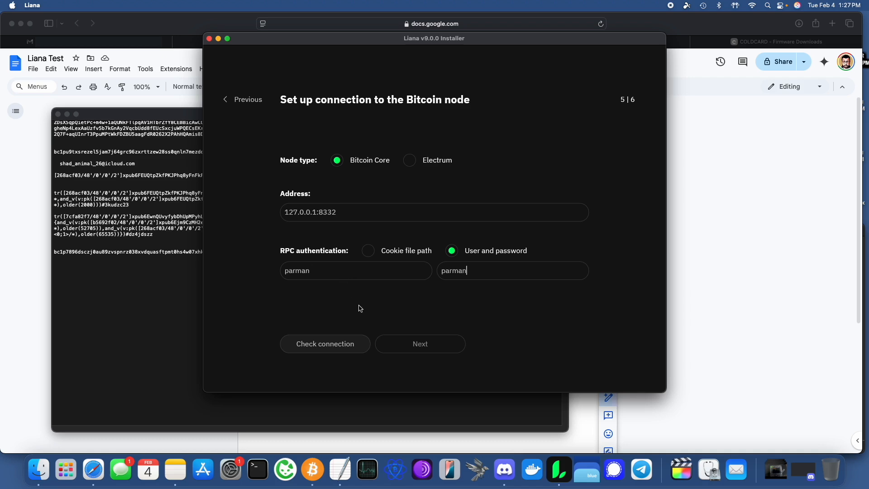
pyautogui.click(337, 344)
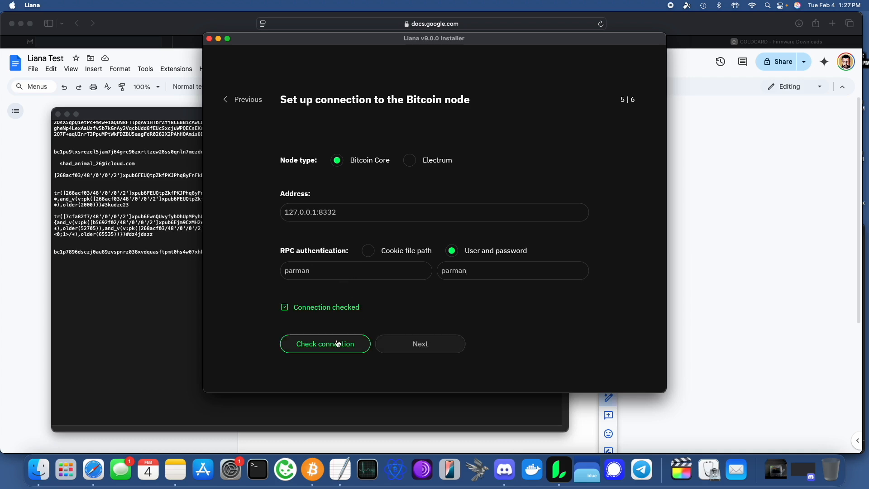
pyautogui.click(430, 345)
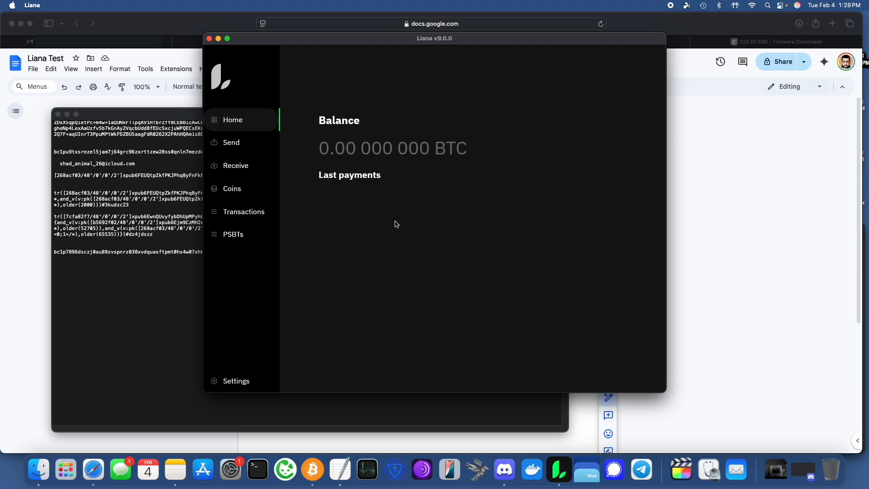
# - Start a blockchain rescan from year 2025, month 01, day 01 in the Node settings
pyautogui.click(229, 381)
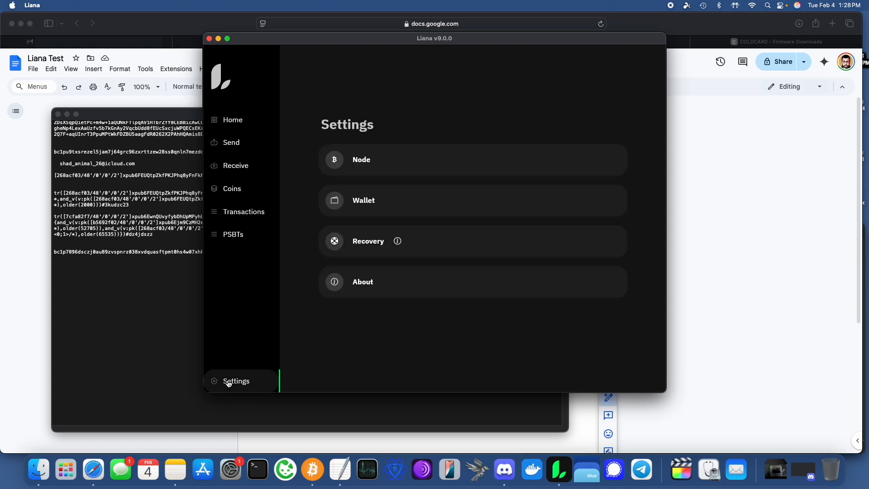
pyautogui.click(384, 170)
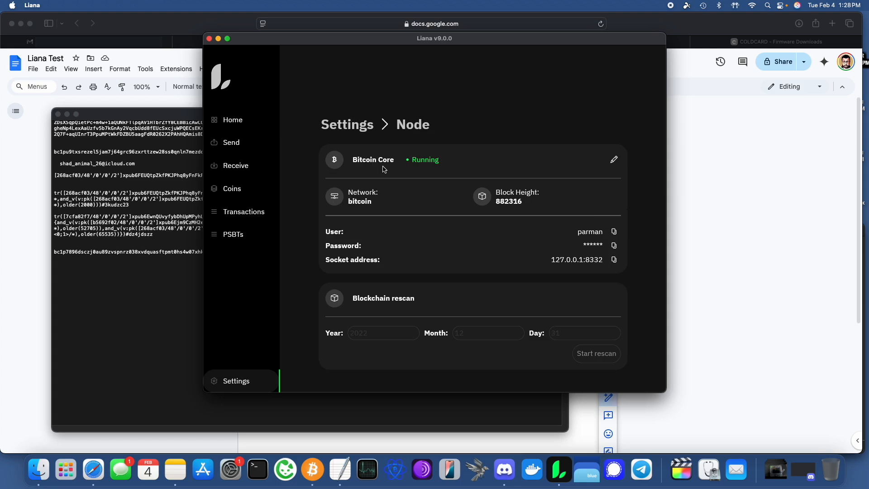
pyautogui.click(378, 333)
pyautogui.write('01')
pyautogui.press('Tab')
pyautogui.write('01')
pyautogui.click(596, 353)
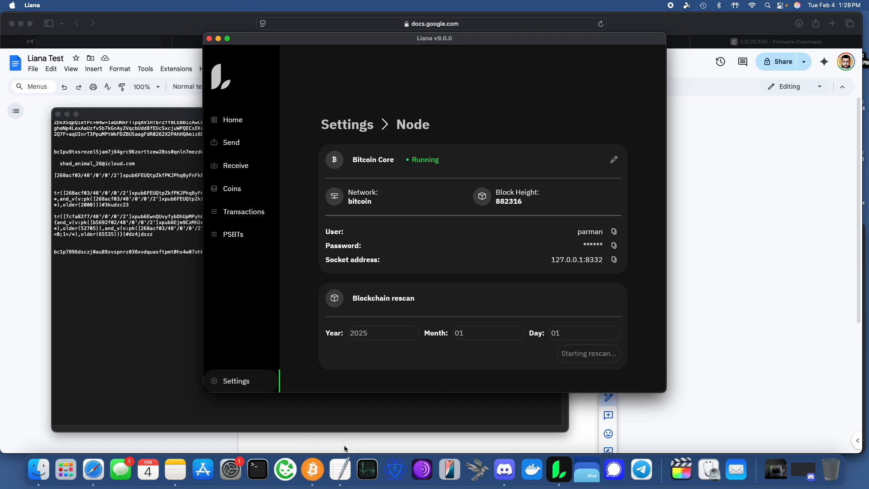
# - Check the Bitcoin Core window during the rescan, and return to Liana to view the wallet's balance on the home page
pyautogui.click(313, 469)
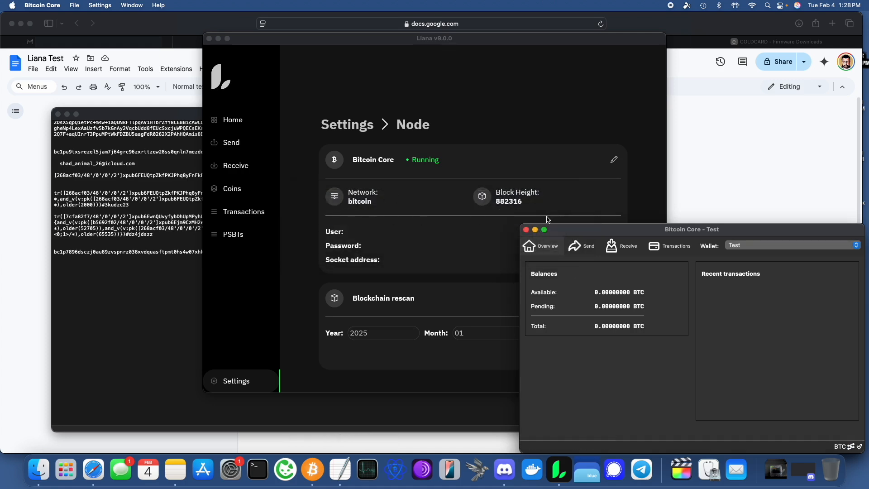
pyautogui.click(453, 250)
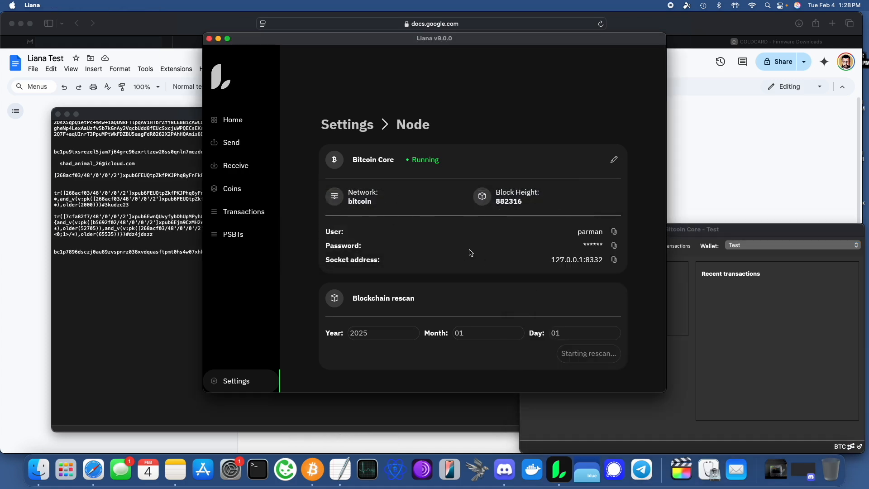
pyautogui.click(235, 143)
pyautogui.click(234, 129)
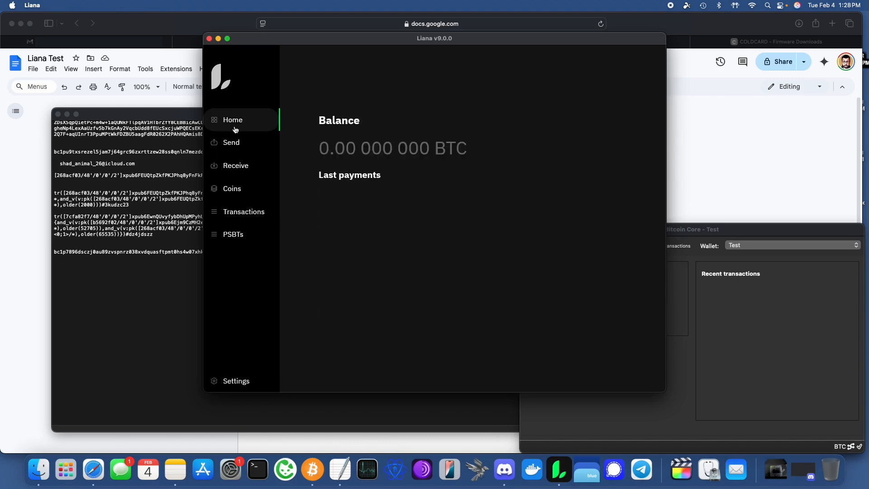
# - View the wallet's coins, its balance on the home page, and the empty payment form
pyautogui.click(235, 193)
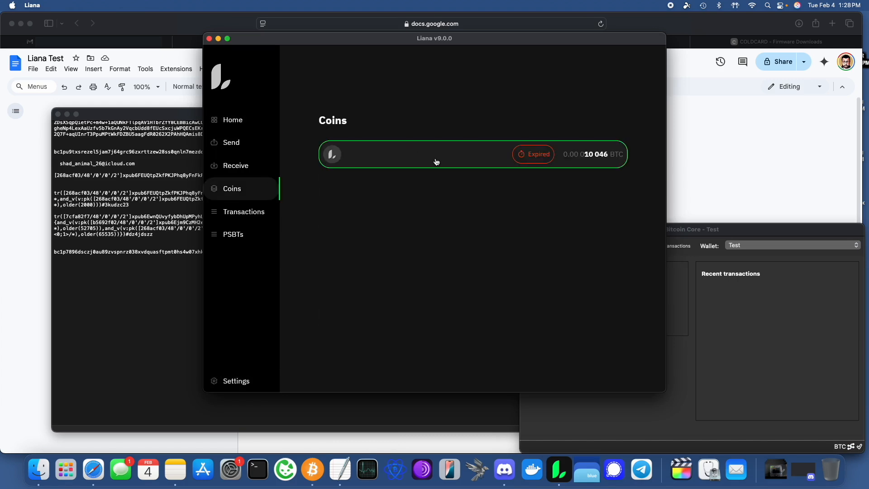
pyautogui.click(244, 124)
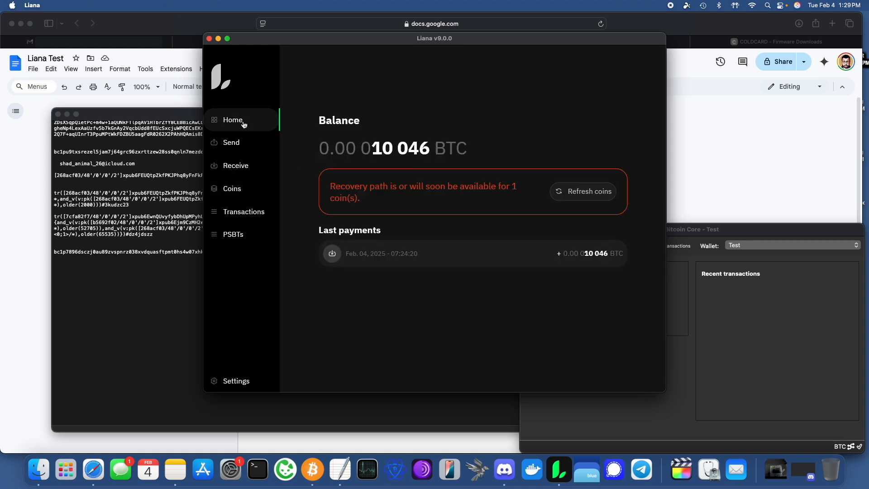
pyautogui.click(231, 144)
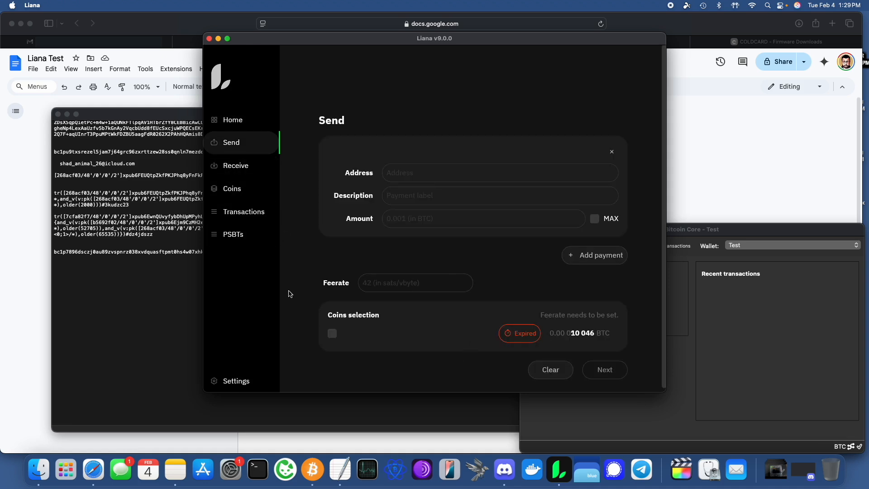
# - Open the wallet settings and examine the wallet policy and the descriptor through to its end
pyautogui.click(247, 381)
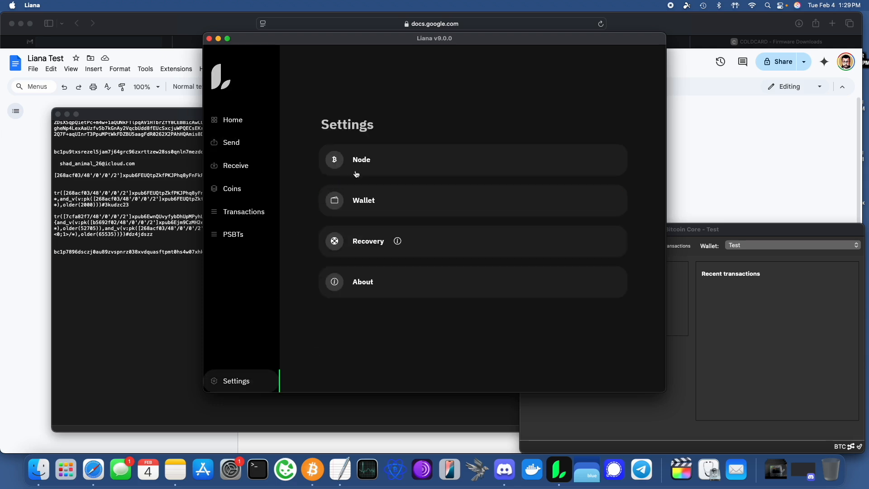
pyautogui.click(389, 196)
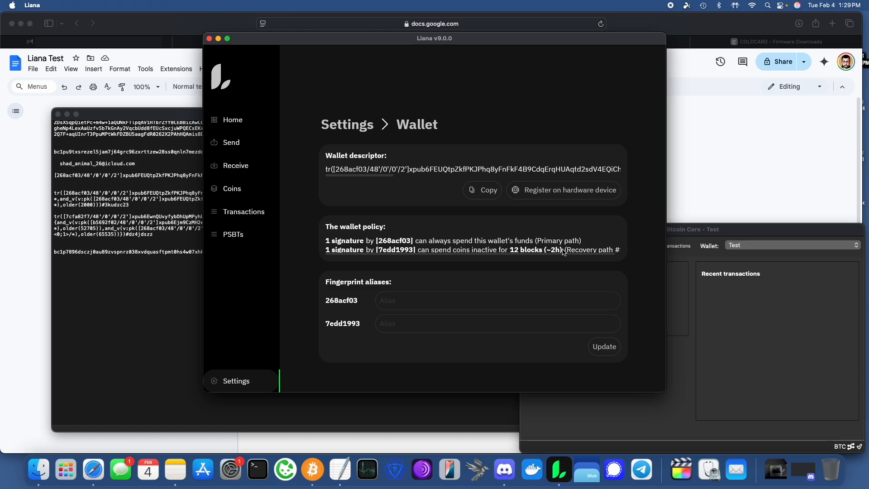
pyautogui.moveTo(379, 177); pyautogui.dragTo(609, 176)
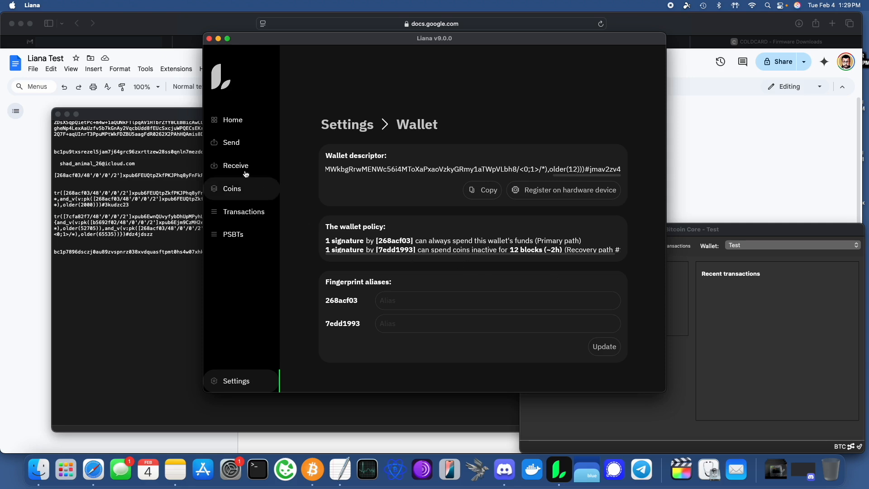
# - Start refreshing the wallet's coin from the home page, and look up current transaction fees on mempool.space in Safari
pyautogui.click(233, 124)
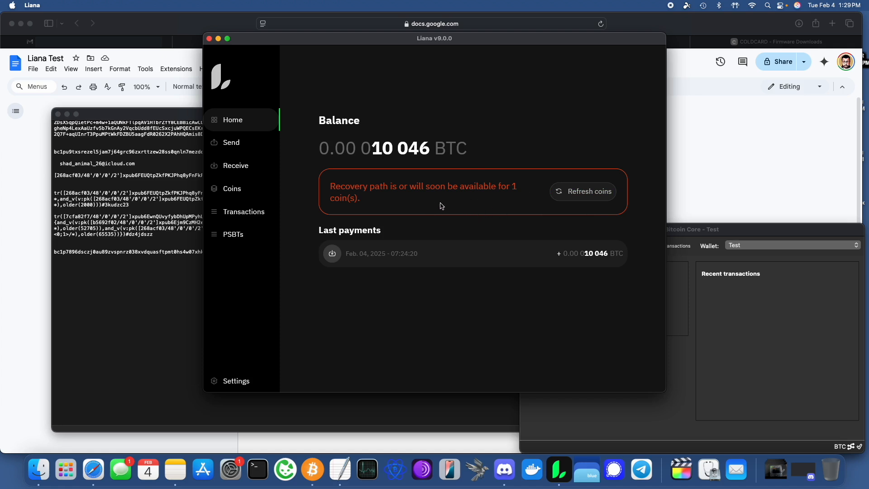
pyautogui.click(587, 196)
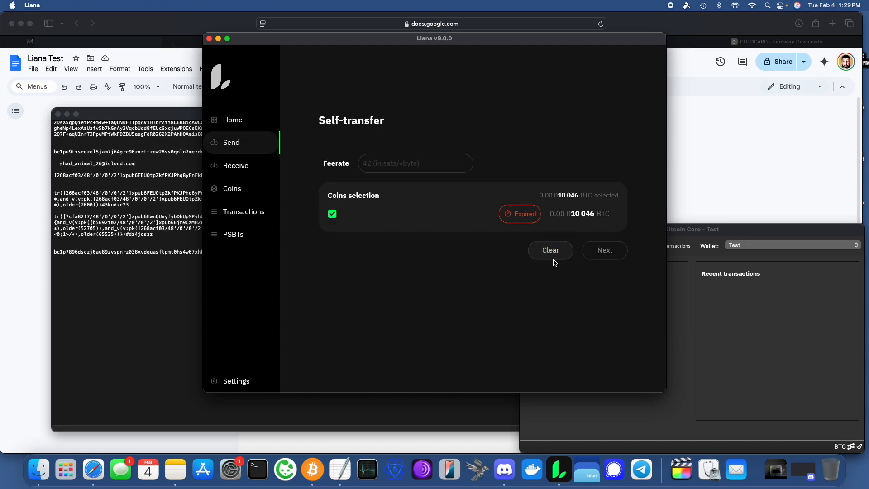
pyautogui.click(692, 30)
pyautogui.click(706, 41)
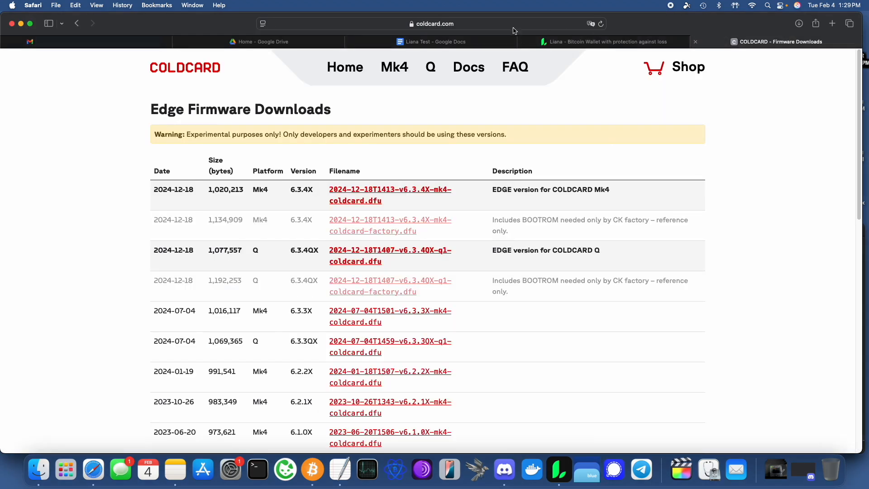
pyautogui.click(509, 26)
pyautogui.write('mempool.space')
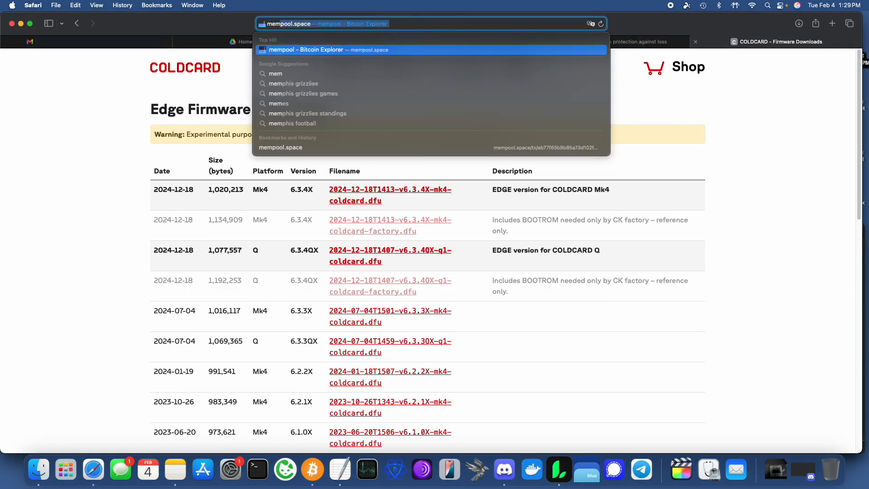
pyautogui.press('Return')
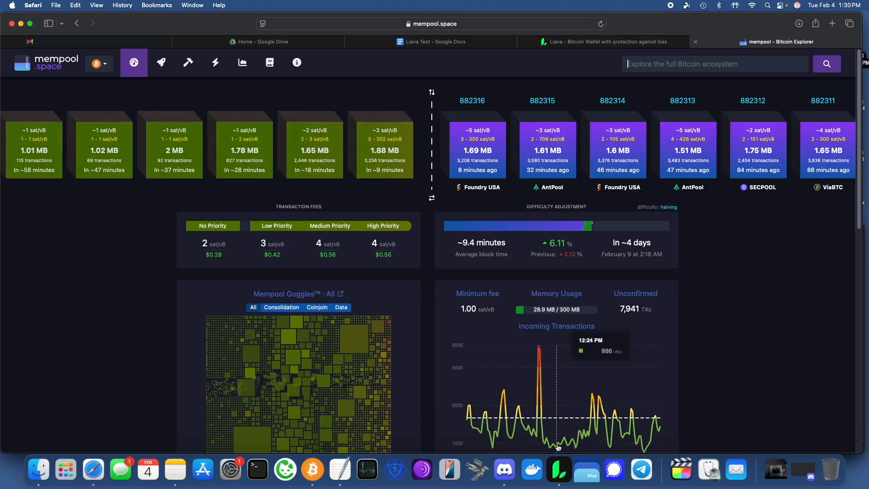
# - Return to Liana and create the self-transfer transaction with a feerate of 4 sats/vbyte
pyautogui.click(559, 469)
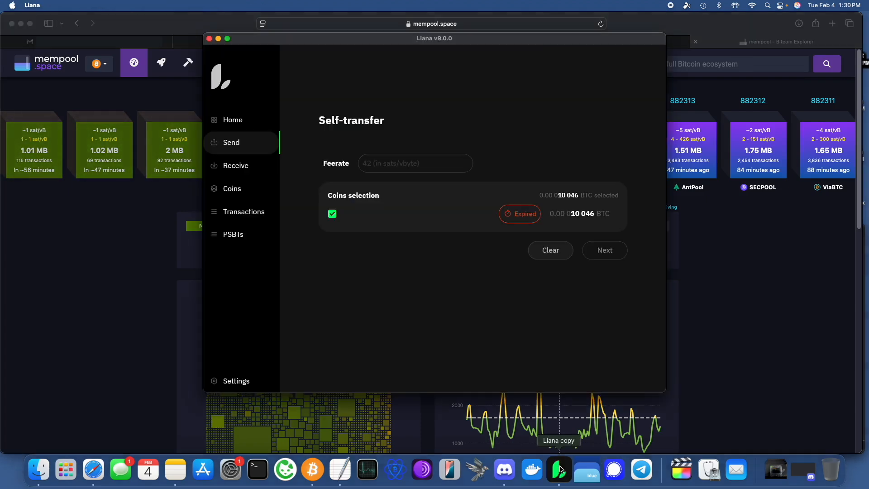
pyautogui.click(392, 161)
pyautogui.write('4')
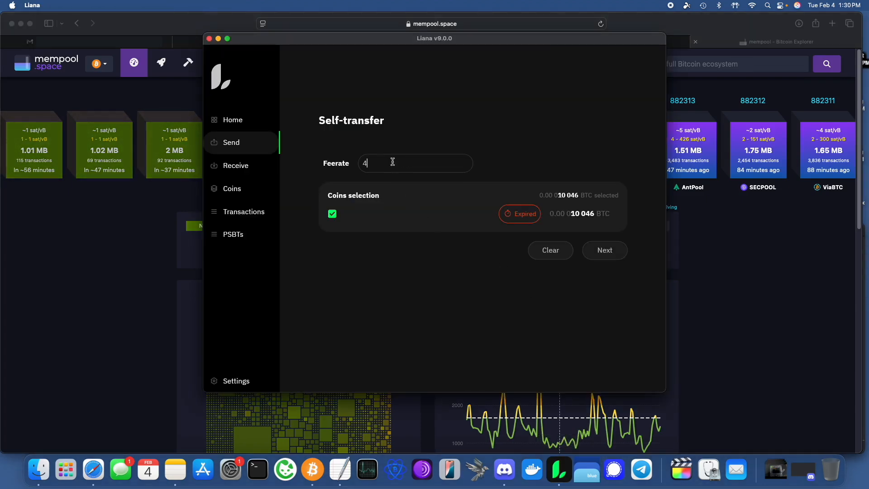
pyautogui.click(613, 253)
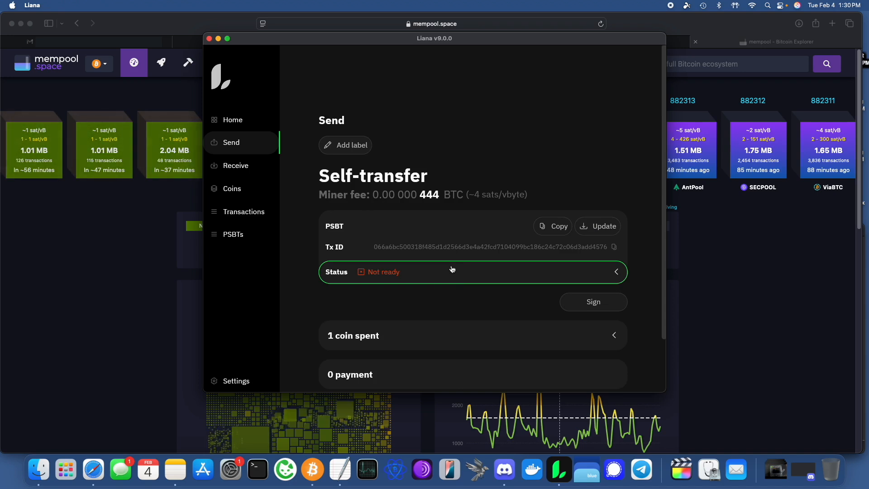
# - Generate a new receive address and enter it as the recipient address of a new payment
pyautogui.click(225, 171)
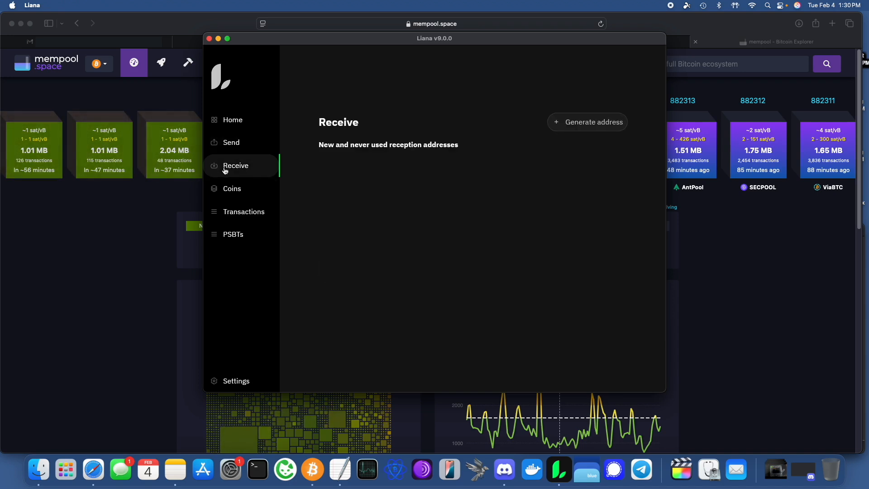
pyautogui.click(602, 125)
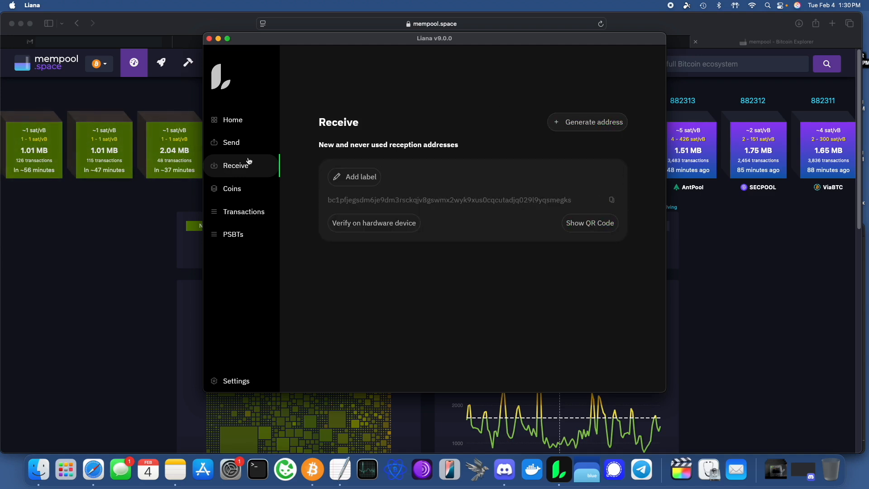
pyautogui.click(231, 149)
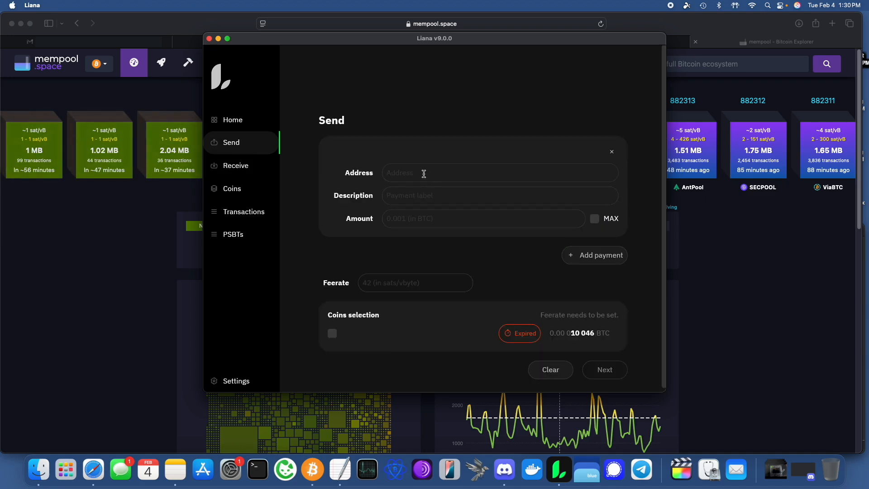
pyautogui.click(422, 174)
pyautogui.press('super+v')
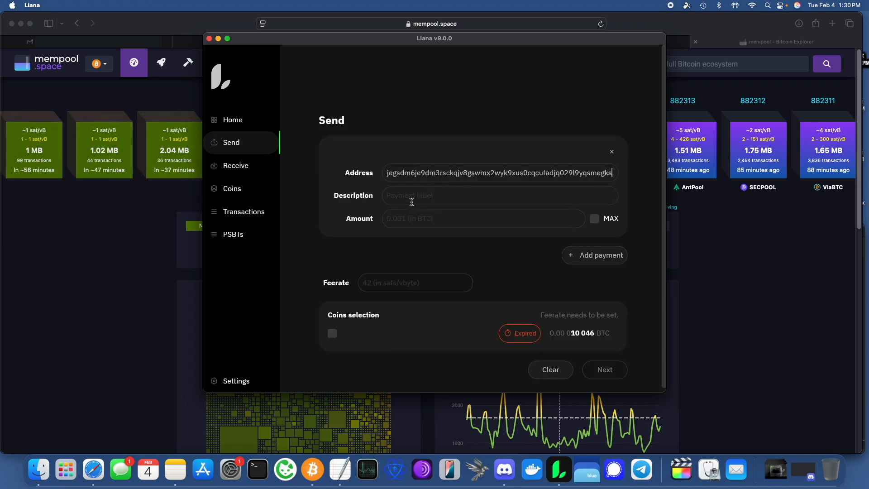
# - Set the payment to the MAX amount, select the wallet's coin, use a feerate of 4 sats/vbyte, and create the transaction
pyautogui.click(460, 222)
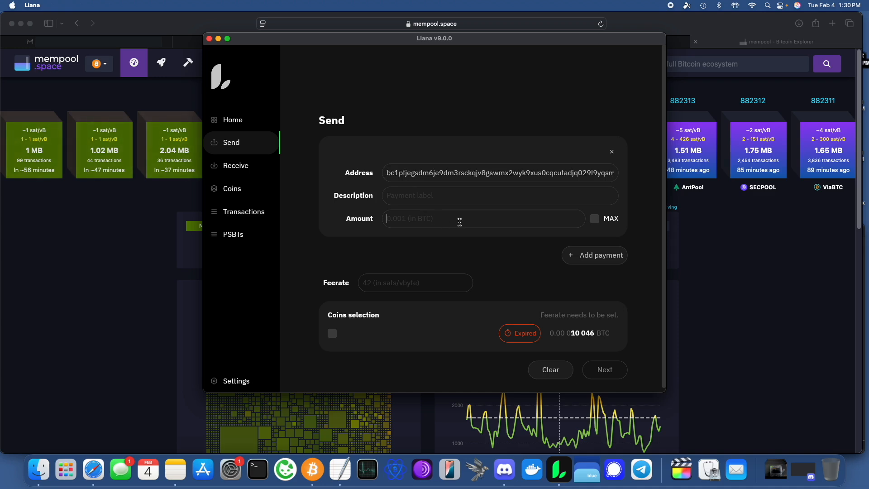
pyautogui.click(595, 219)
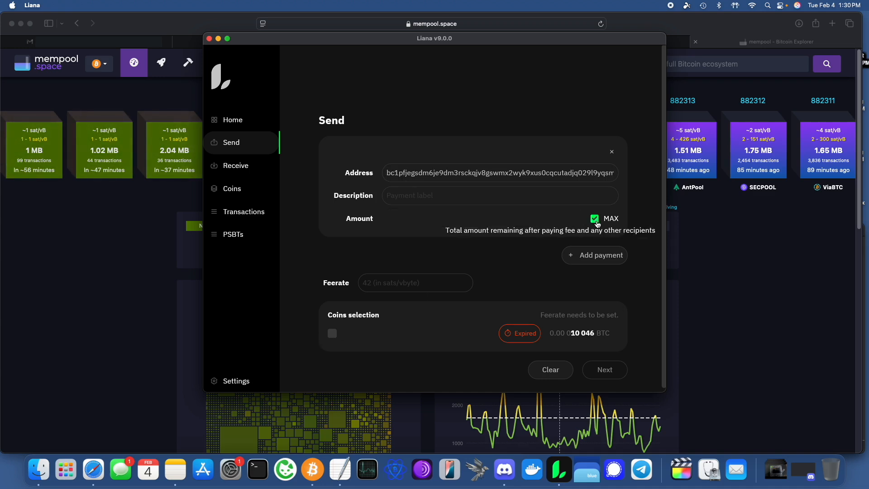
pyautogui.click(332, 333)
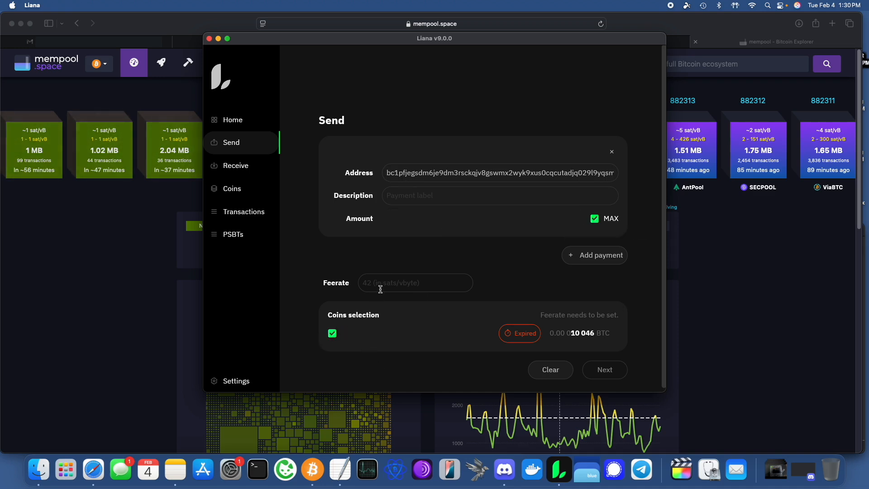
pyautogui.write('4')
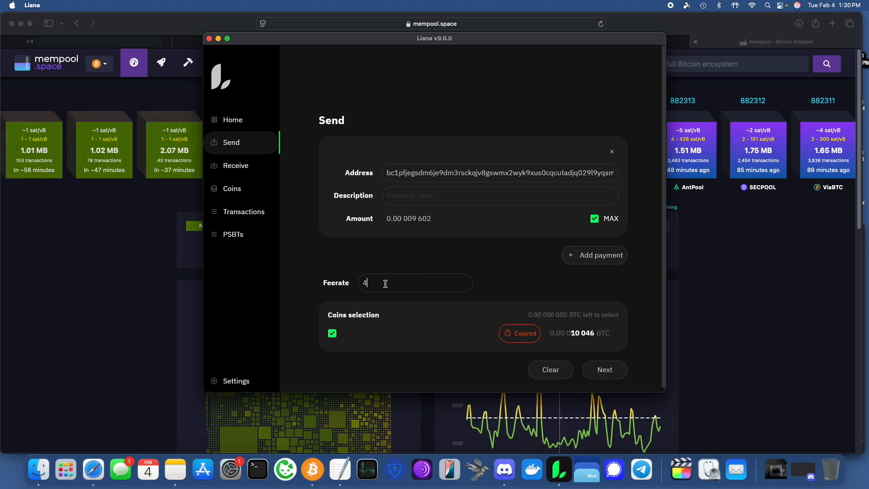
pyautogui.click(608, 371)
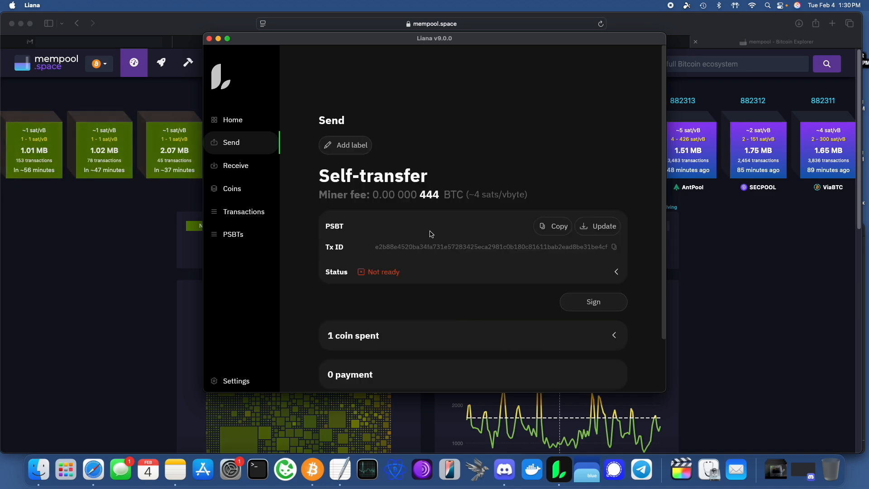
# - Create a coin-refresh self-transfer at 4 sats/vbyte, and open and dismiss its signing device selection
pyautogui.click(230, 121)
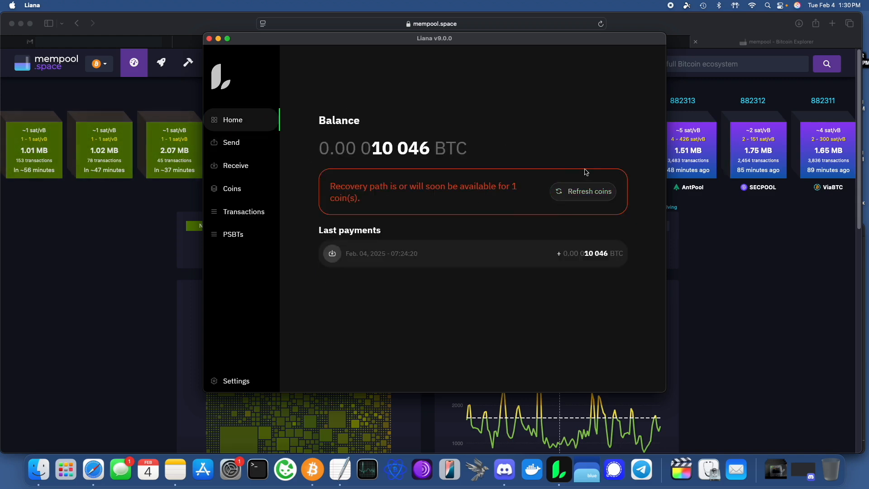
pyautogui.click(583, 191)
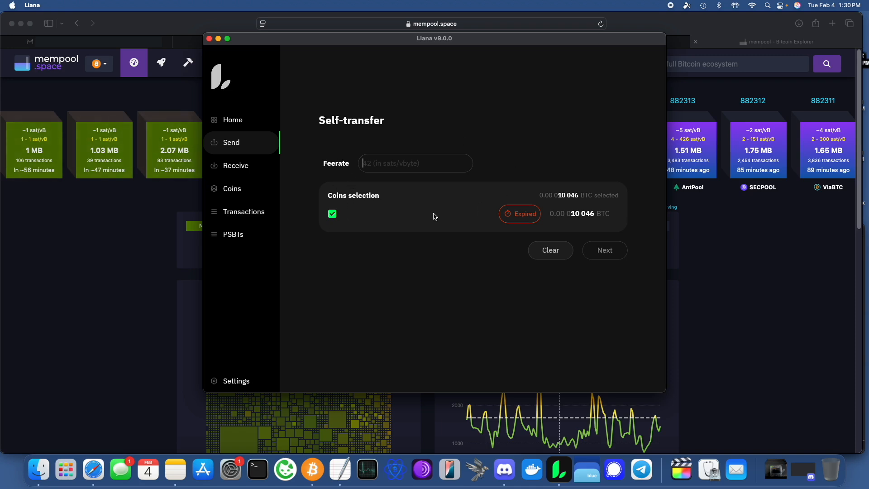
pyautogui.write('4')
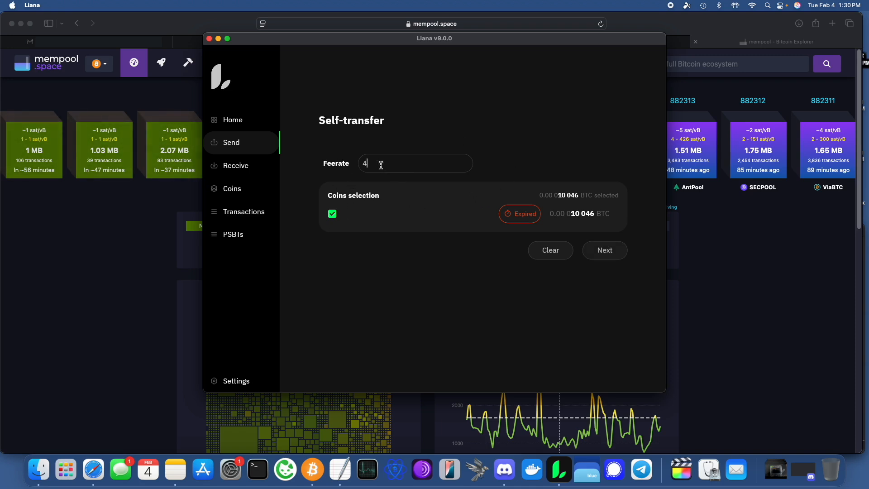
pyautogui.click(604, 250)
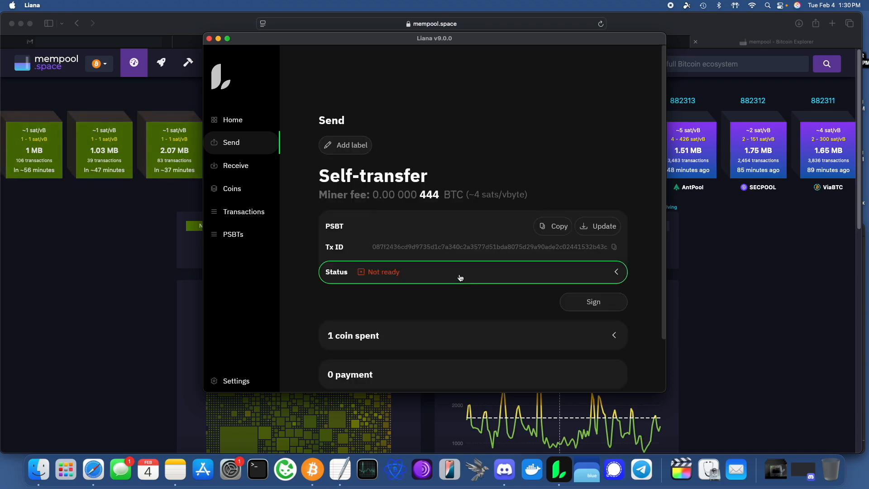
pyautogui.click(595, 305)
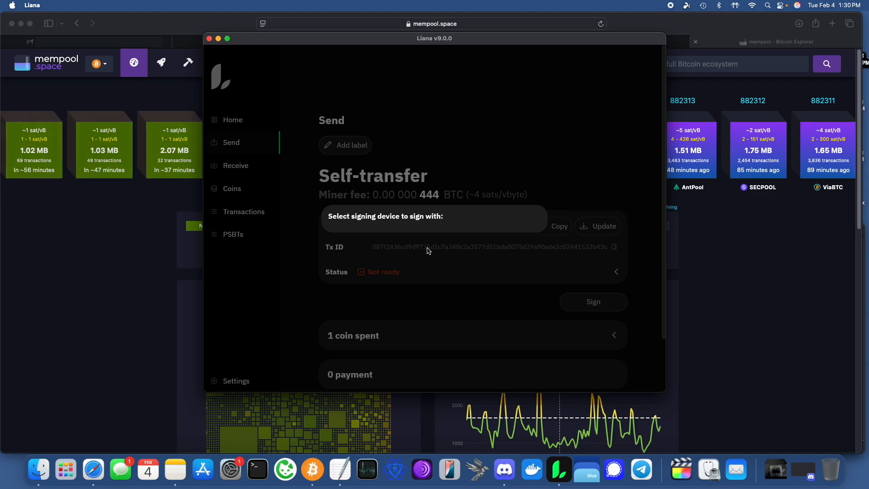
pyautogui.click(441, 258)
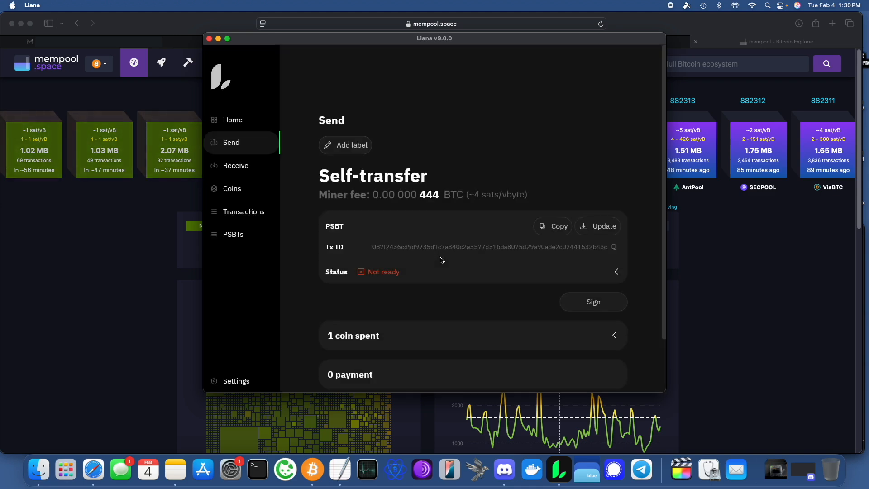
# - Check the wallet policy and its key fingerprints in the wallet settings, and return to the payment form
pyautogui.click(236, 381)
pyautogui.click(397, 211)
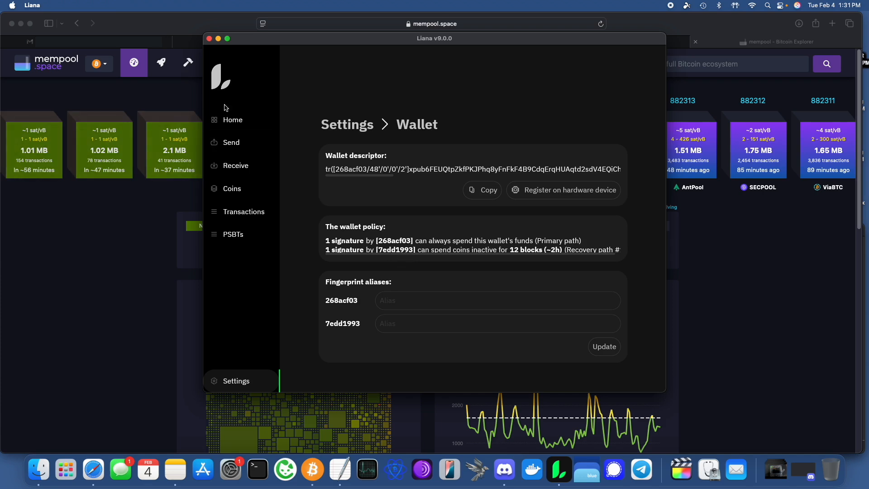
pyautogui.click(240, 150)
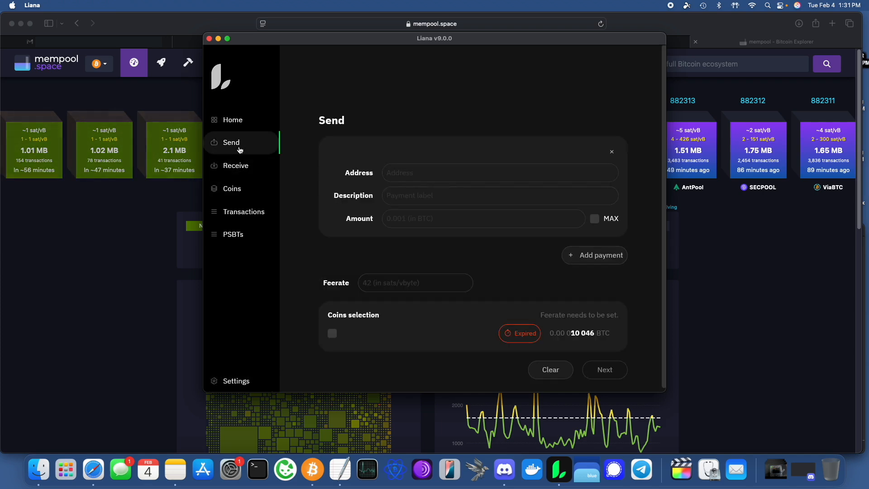
# - Refresh the wallet's coin with a new self-transfer at 4 sats/vbyte, and expand the transaction's status to show the required signatures
pyautogui.click(235, 124)
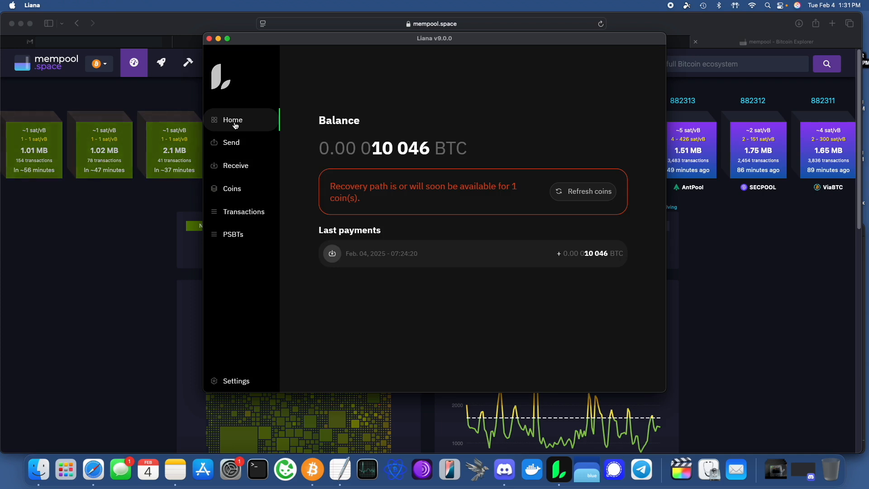
pyautogui.click(572, 196)
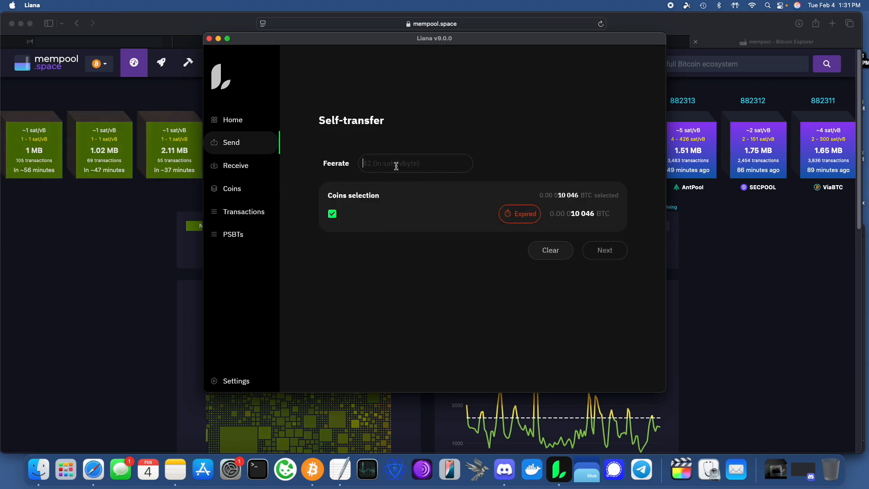
pyautogui.write('4')
pyautogui.click(604, 254)
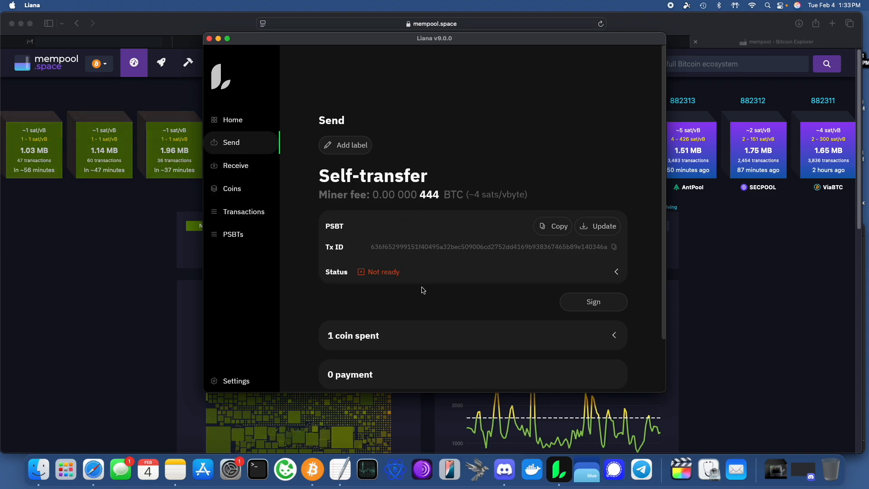
pyautogui.click(444, 278)
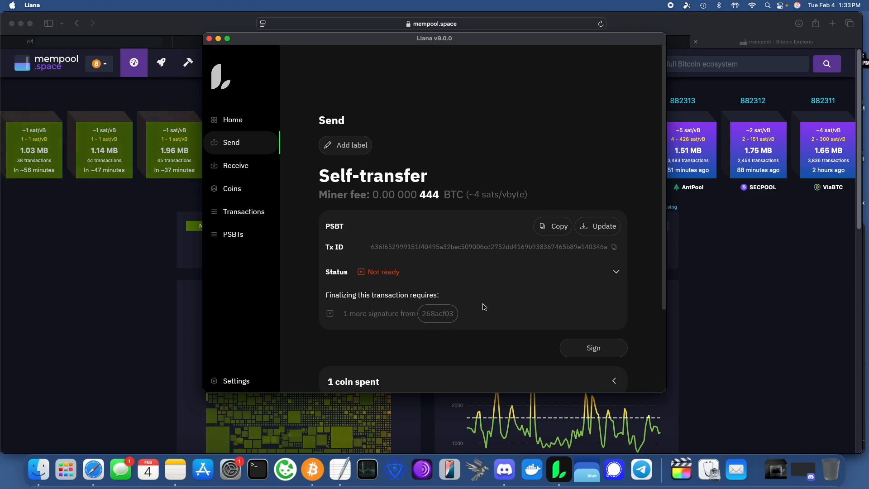
# - Check the wallet's recovery page, and generate a new receive address and copy it
pyautogui.click(244, 385)
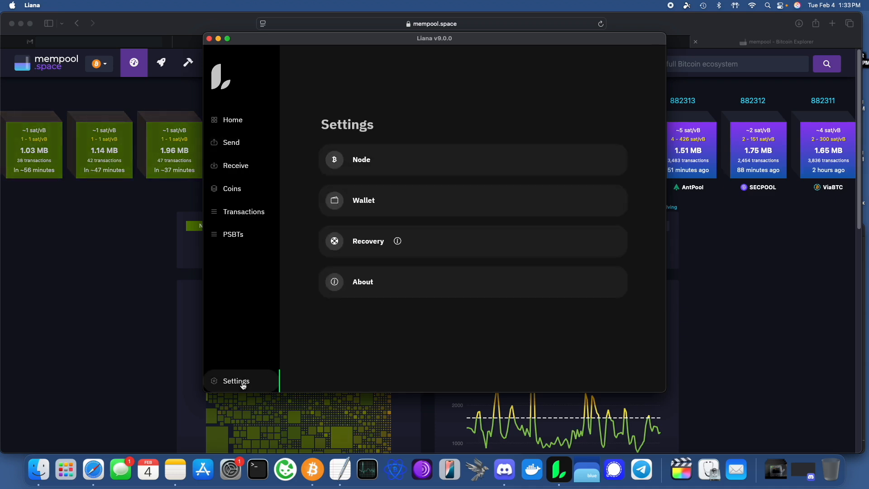
pyautogui.click(454, 245)
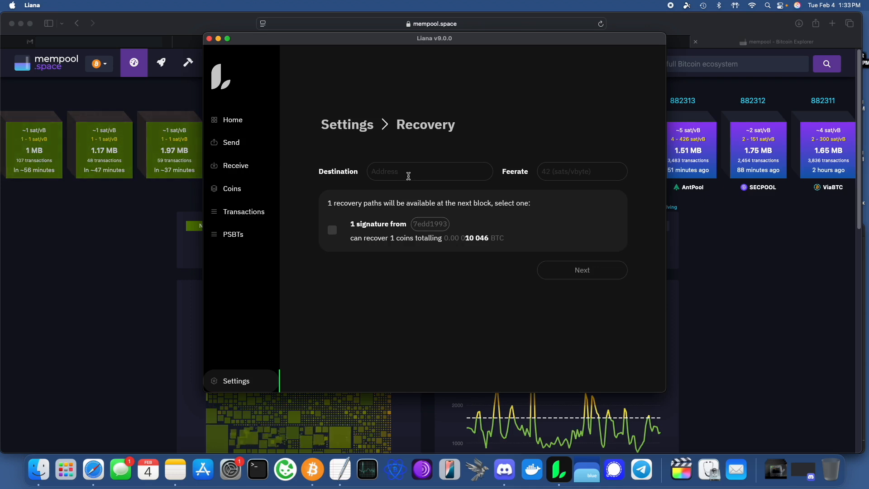
pyautogui.click(226, 171)
pyautogui.click(583, 123)
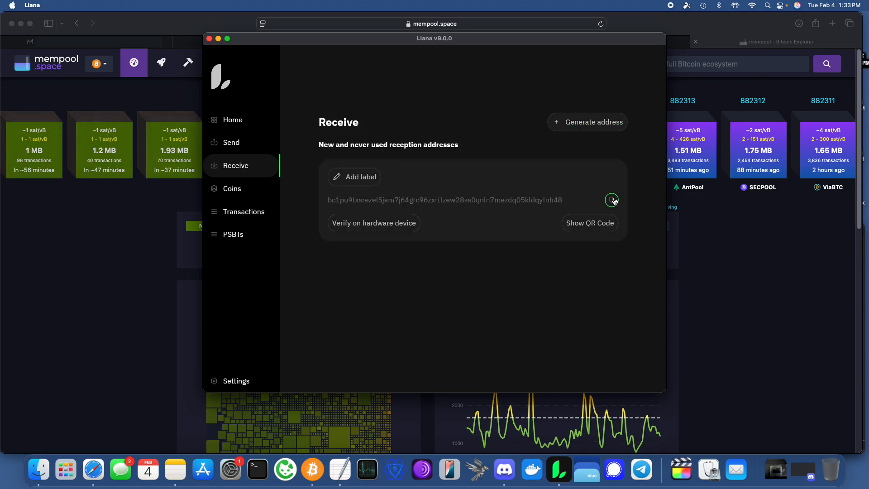
# - Create a recovery transaction to the copied address at 4 sats/vbyte through the 7edd1993 recovery path, and expand its status
pyautogui.click(241, 379)
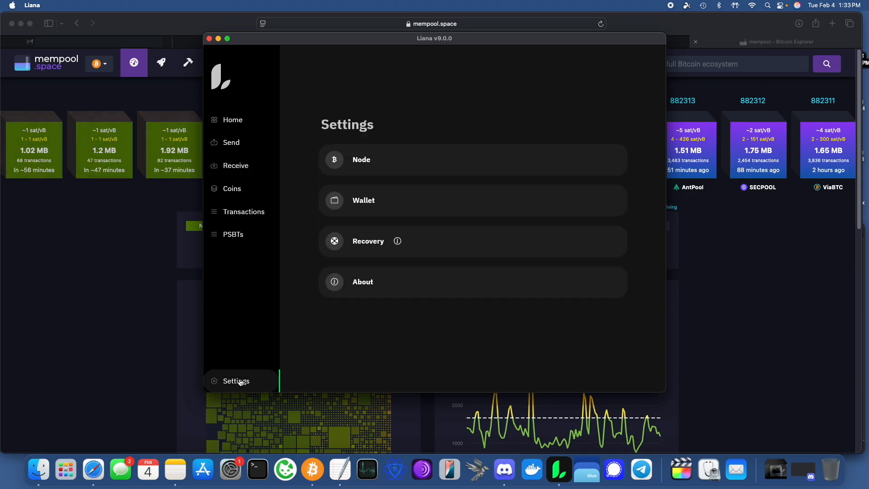
pyautogui.click(445, 246)
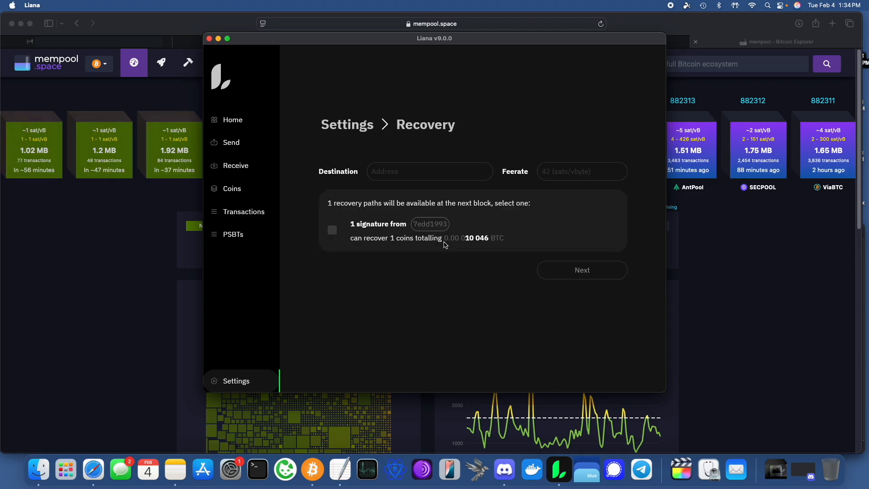
pyautogui.press('super+v')
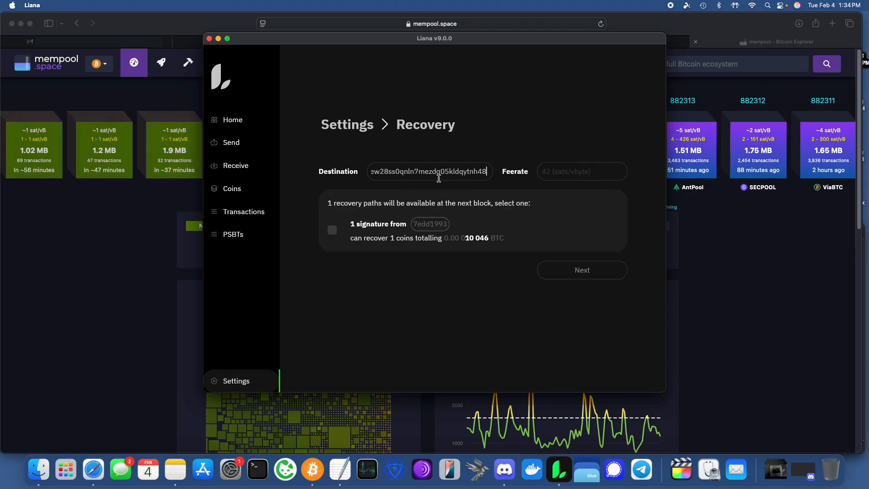
pyautogui.click(591, 174)
pyautogui.write('4')
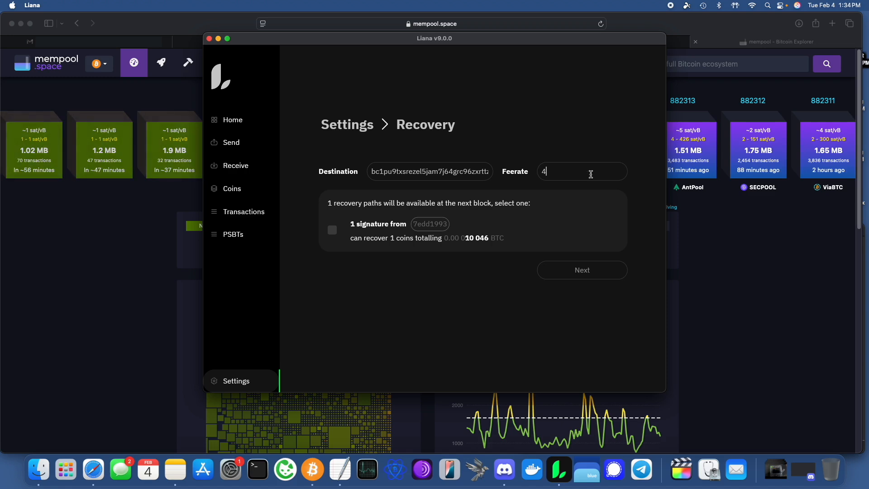
pyautogui.click(333, 231)
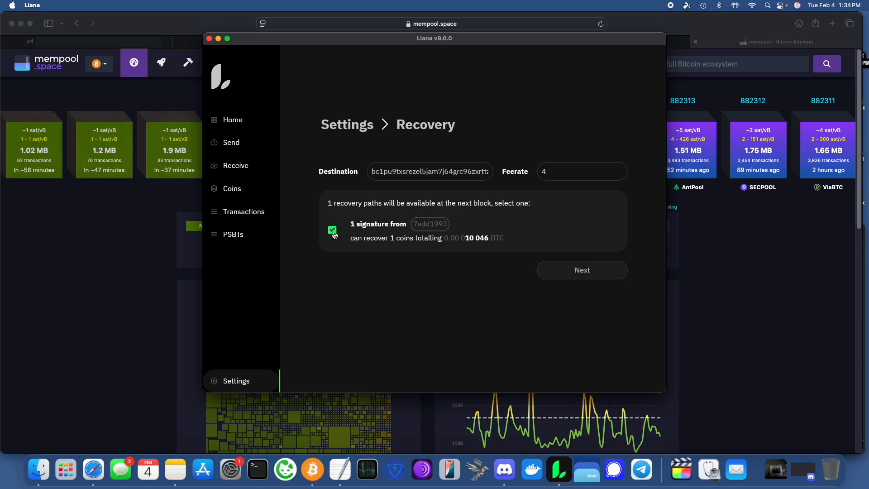
pyautogui.click(608, 275)
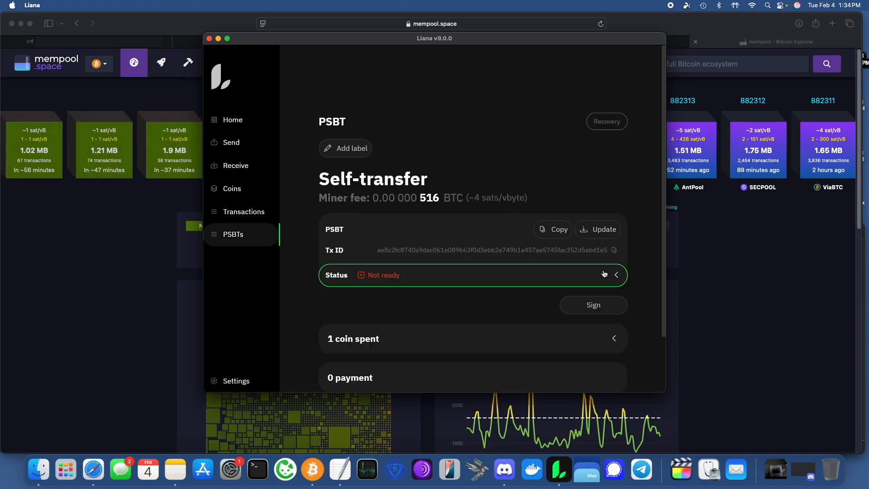
pyautogui.click(514, 277)
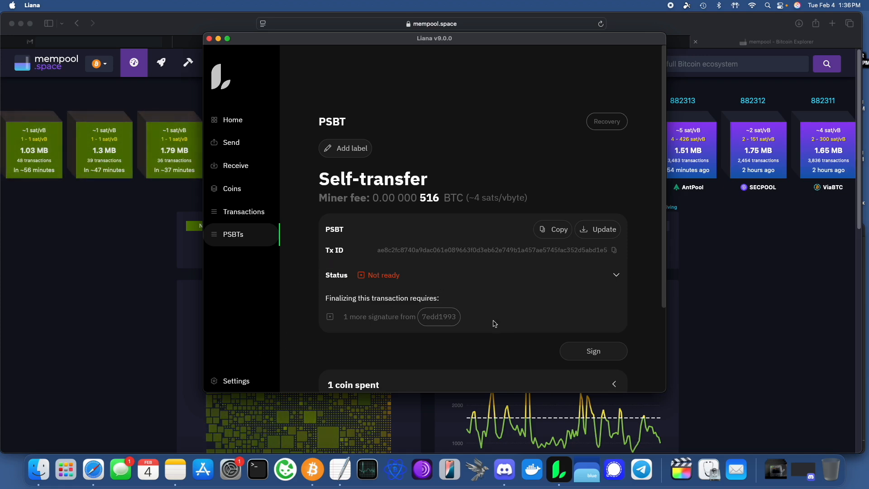
# - Register the wallet descriptor on the connected Coldcard with fingerprint 7edd1993
pyautogui.click(235, 384)
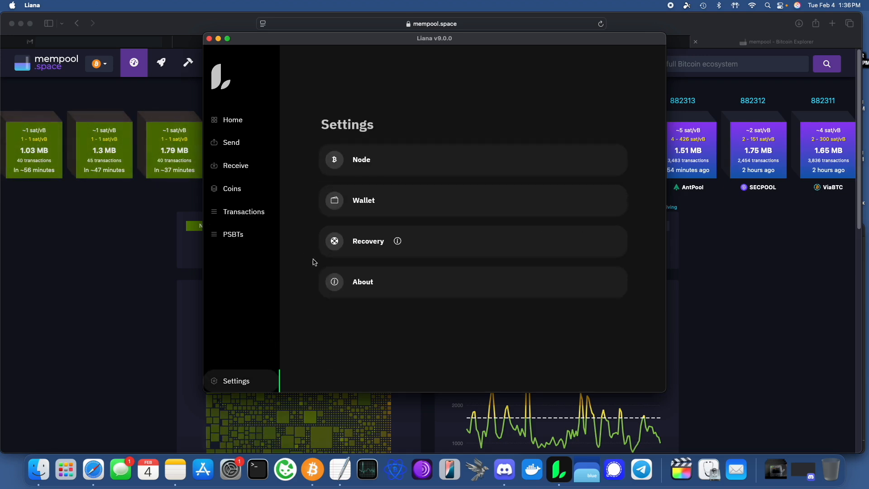
pyautogui.click(390, 207)
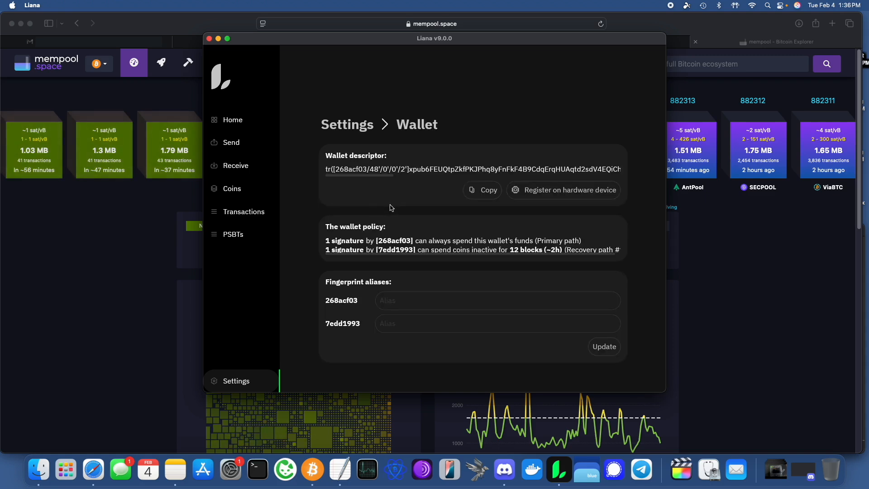
pyautogui.click(570, 192)
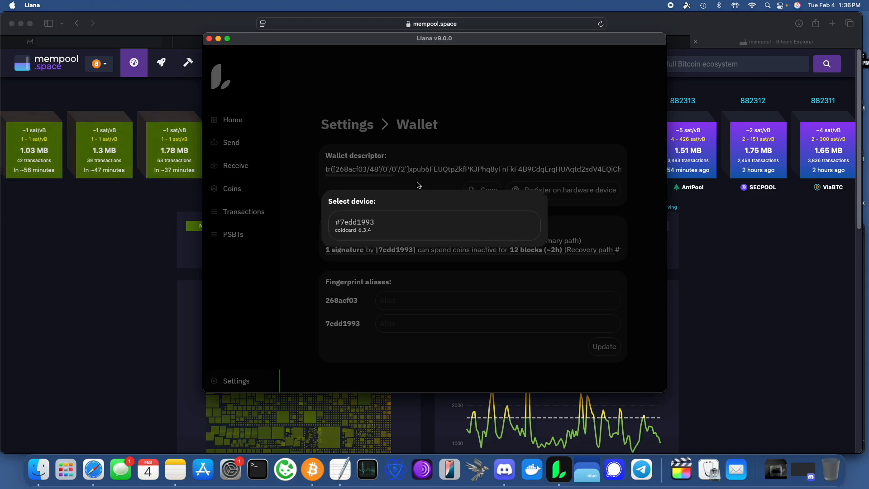
pyautogui.click(413, 227)
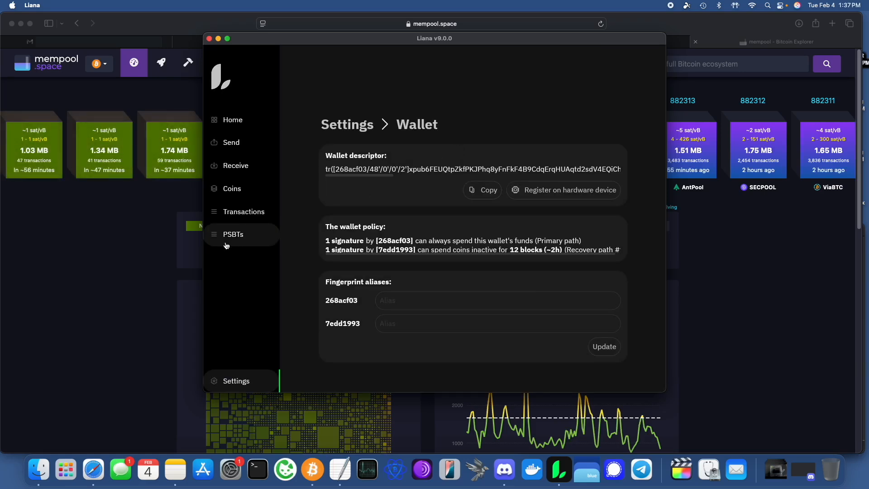
# - Create the recovery transaction again with the copied address, a feerate of 4 sats/vbyte, and the 7edd1993 recovery path
pyautogui.click(250, 383)
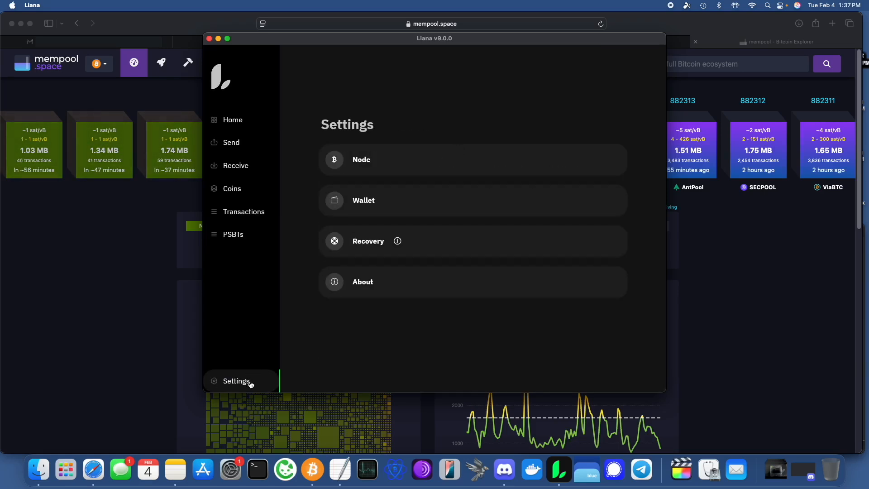
pyautogui.click(410, 251)
pyautogui.click(392, 171)
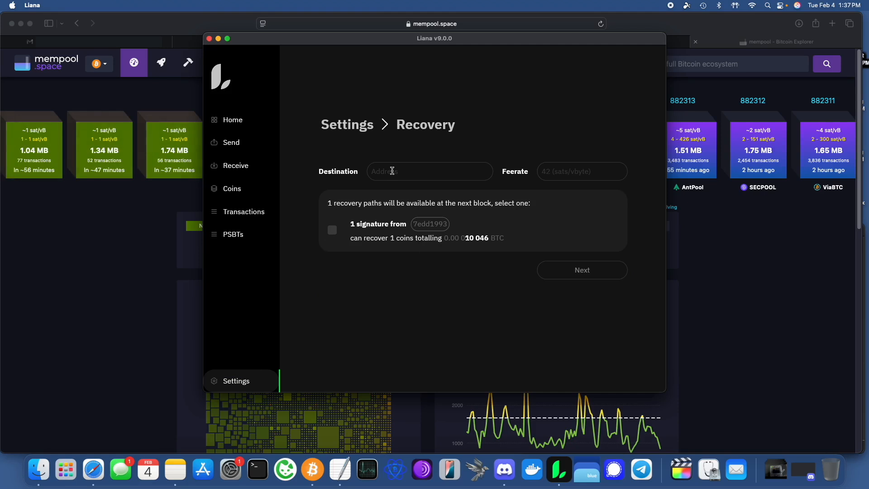
pyautogui.press('super+v')
pyautogui.click(555, 172)
pyautogui.write('4')
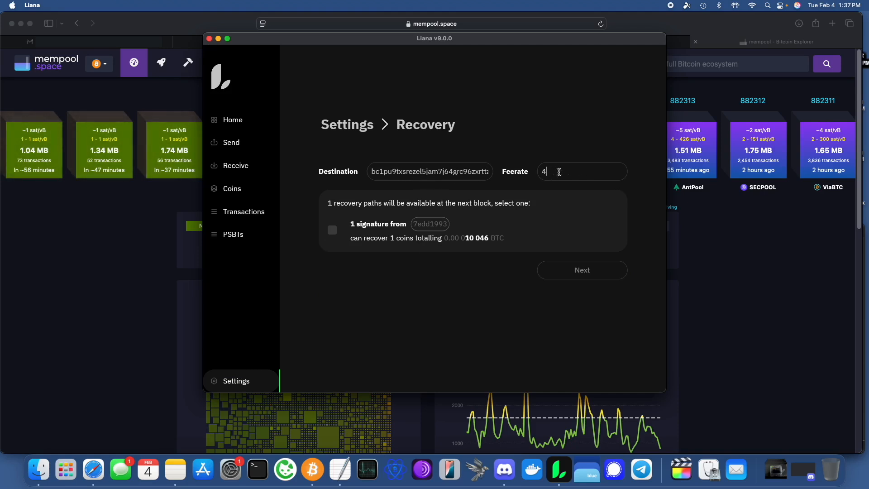
pyautogui.click(331, 231)
pyautogui.click(583, 273)
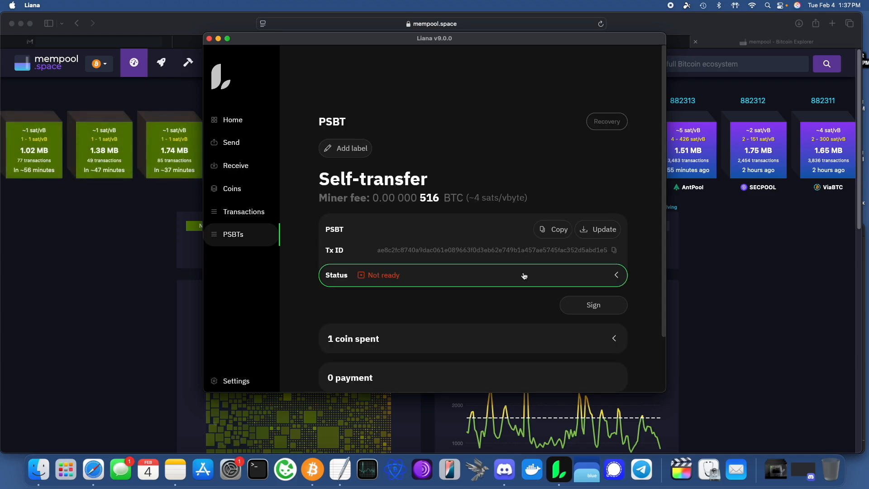
# - Check which signature the recovery transaction requires, and sign it with the Coldcard 7edd1993
pyautogui.click(474, 277)
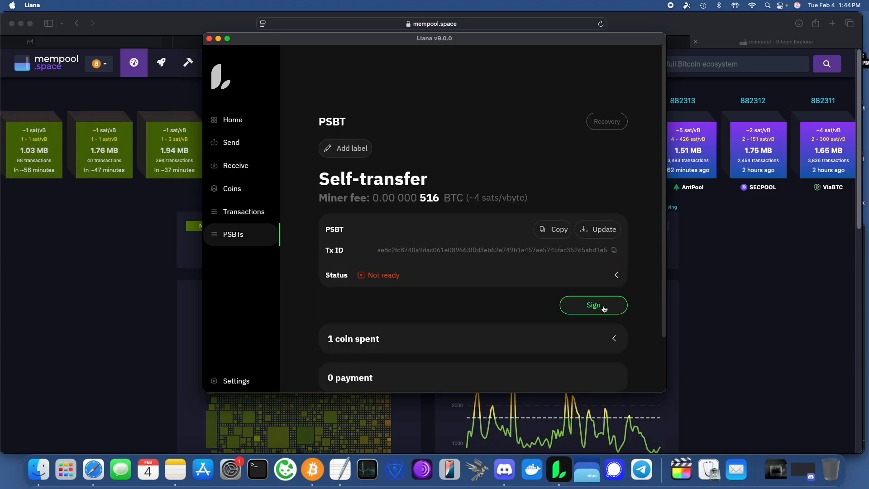
pyautogui.click(603, 307)
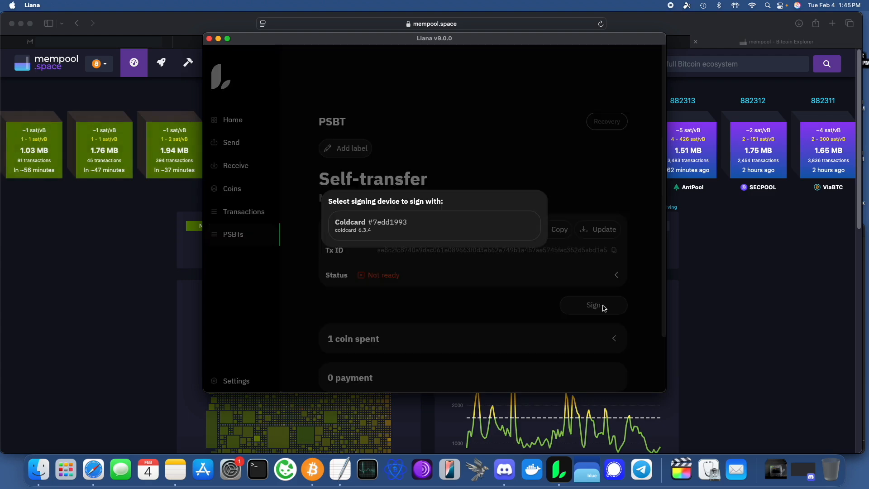
pyautogui.click(442, 232)
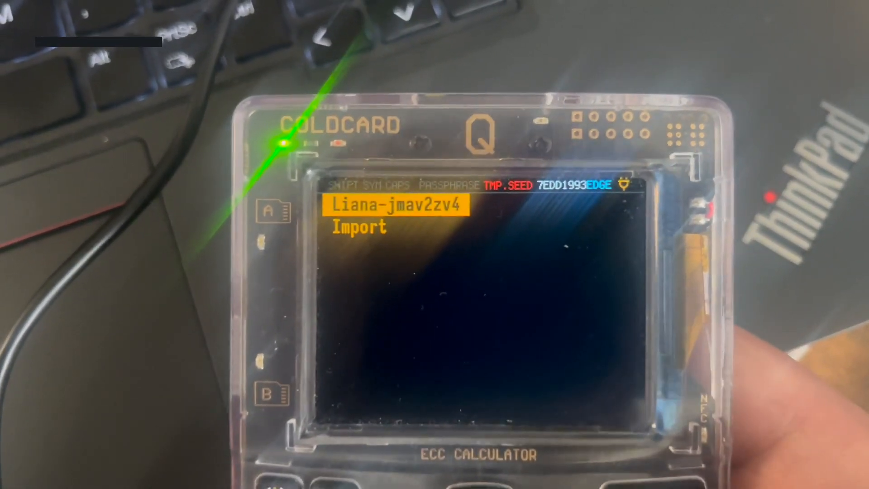
pyautogui.press('Return')
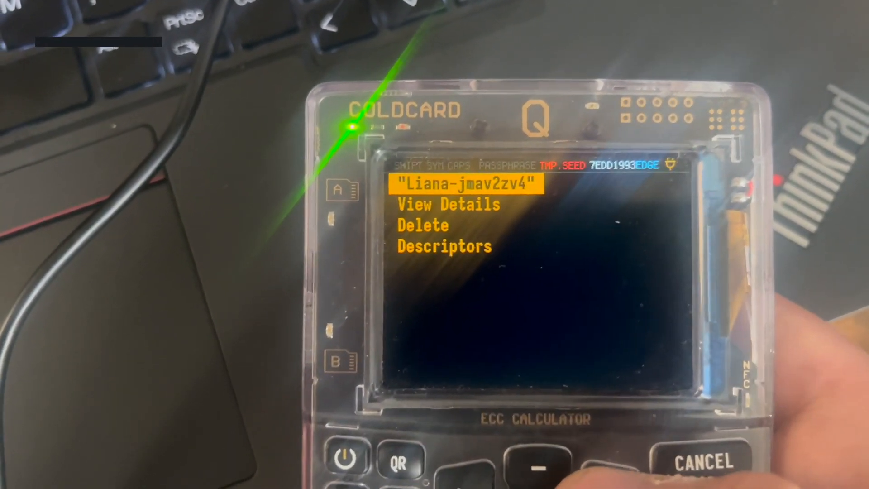
pyautogui.press('Down')
pyautogui.press('Down')
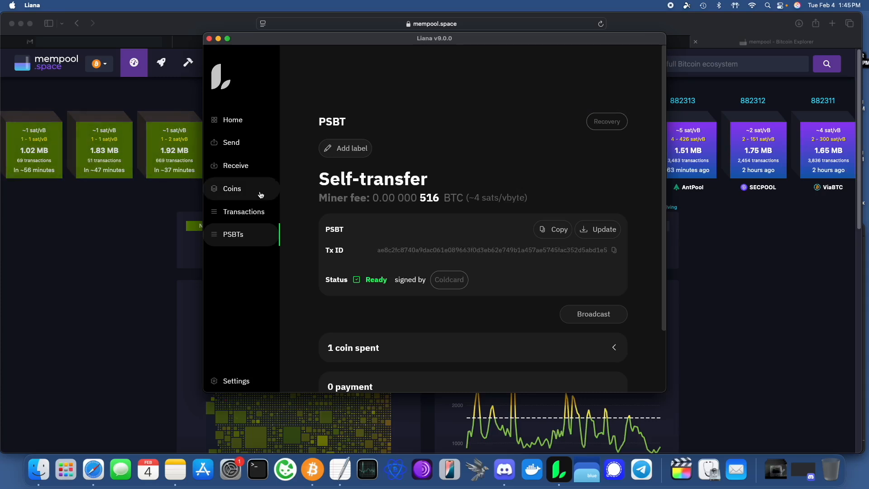
# - Review the wallet's coin list, the payment form's coin selection, and the recovery settings
pyautogui.click(229, 192)
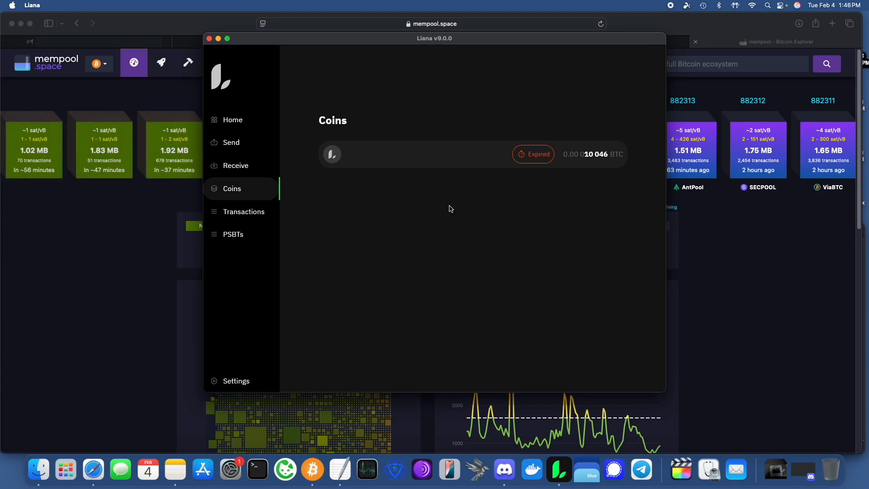
pyautogui.click(222, 145)
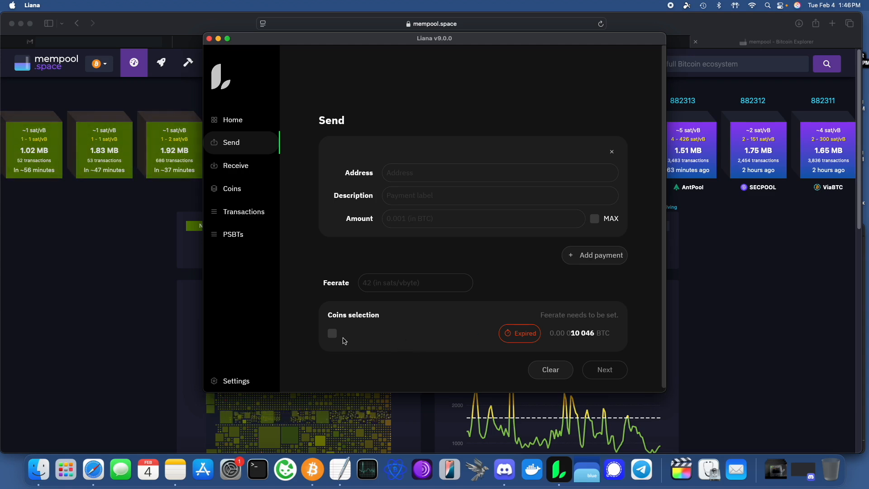
pyautogui.click(243, 380)
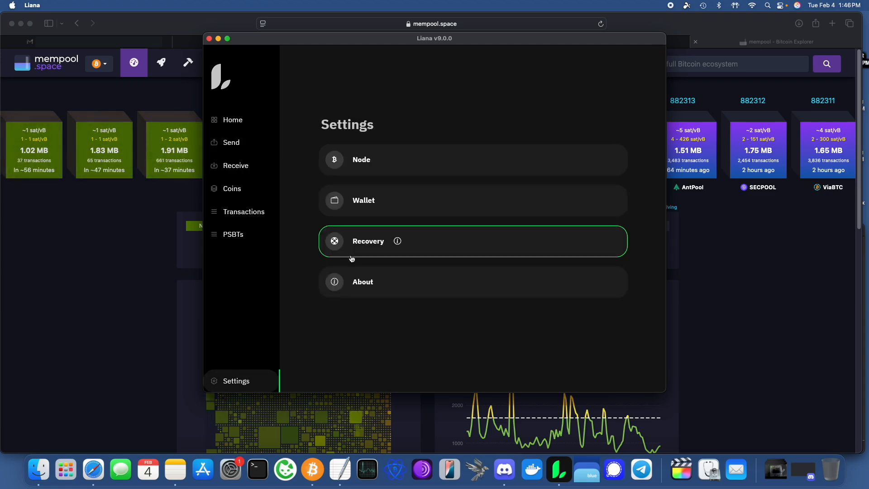
pyautogui.click(442, 243)
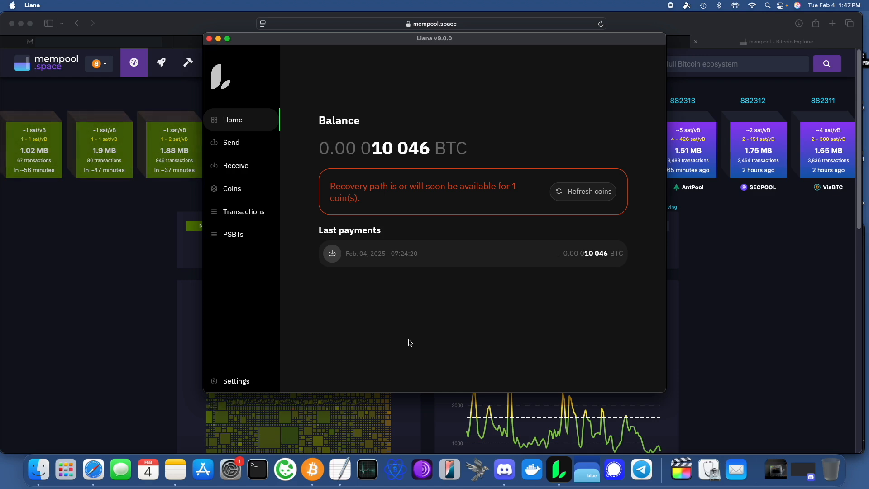
pyautogui.click(231, 143)
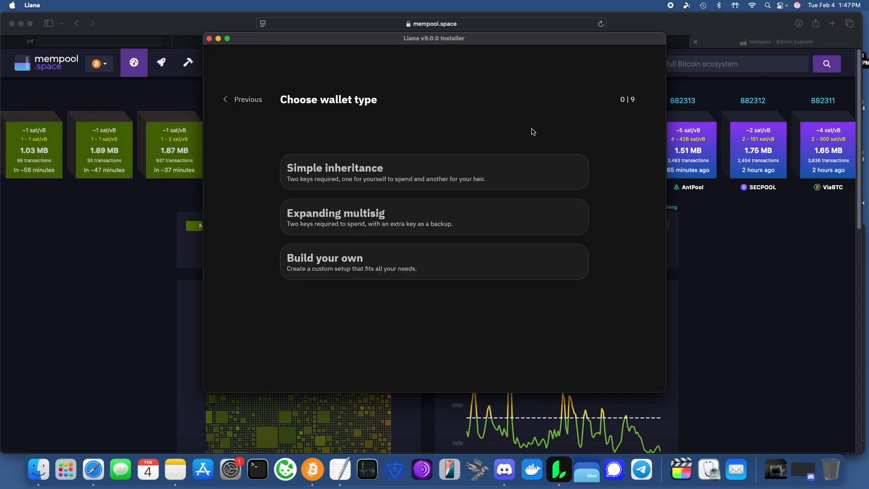
# - Examine the Expanding multisig template's key setup and its customization options, and return to the wallet type choice
pyautogui.click(343, 219)
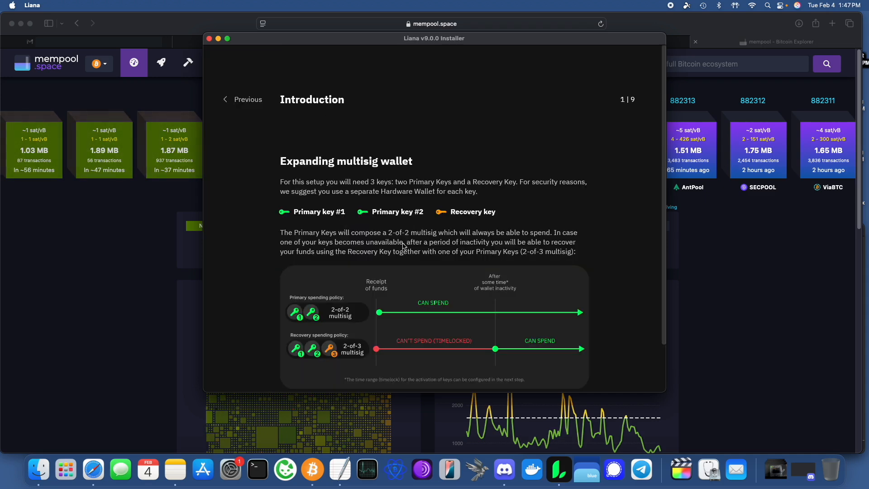
pyautogui.scroll(-3, 403, 246)
pyautogui.click(547, 358)
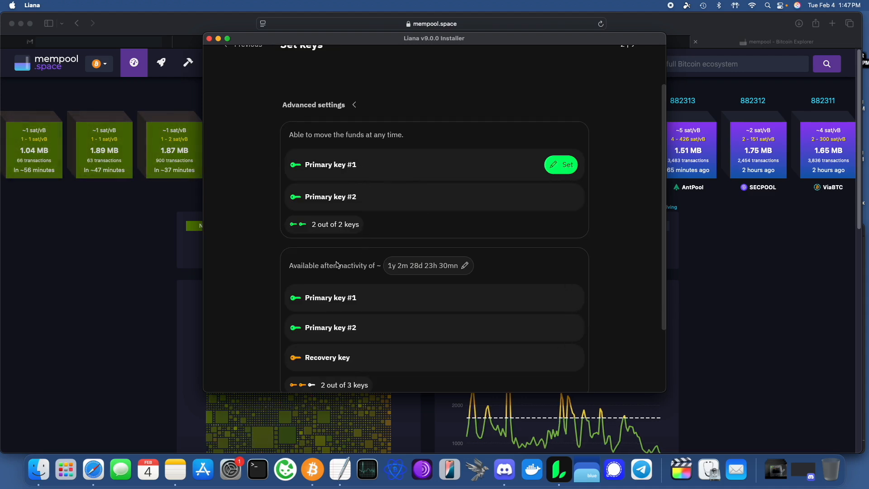
pyautogui.scroll(-1, 336, 265)
pyautogui.scroll(-1, 408, 260)
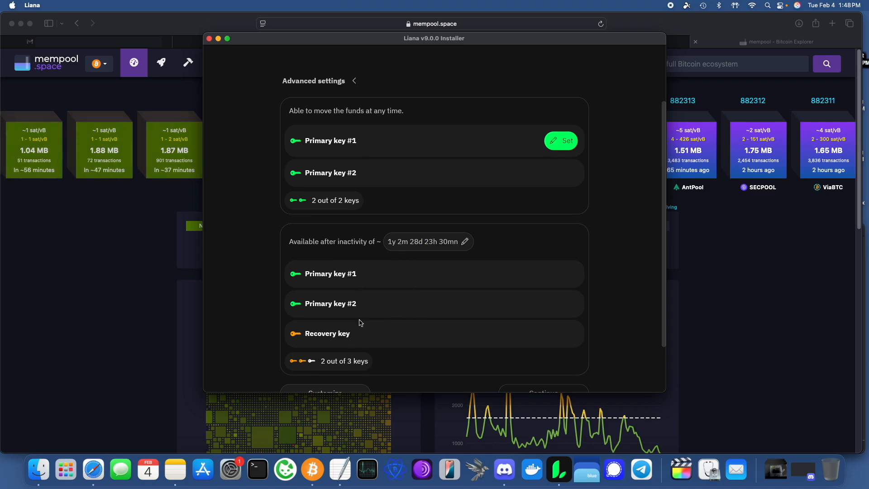
pyautogui.scroll(-5, 432, 301)
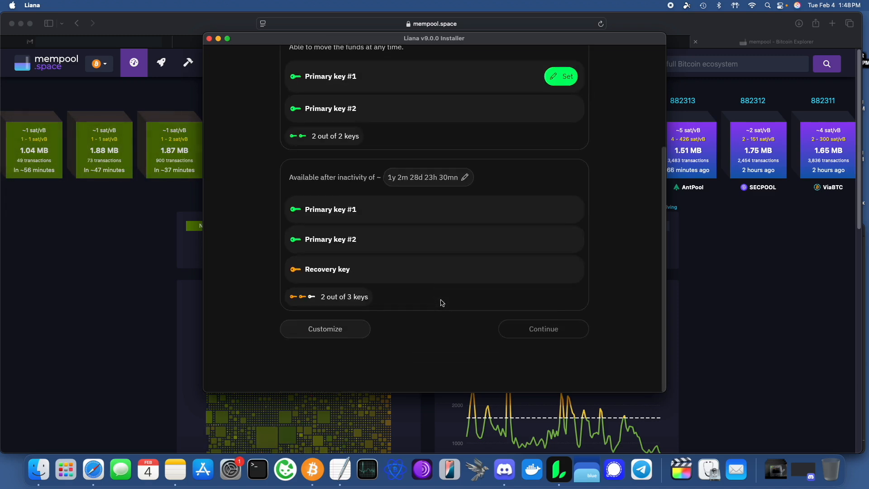
pyautogui.click(337, 332)
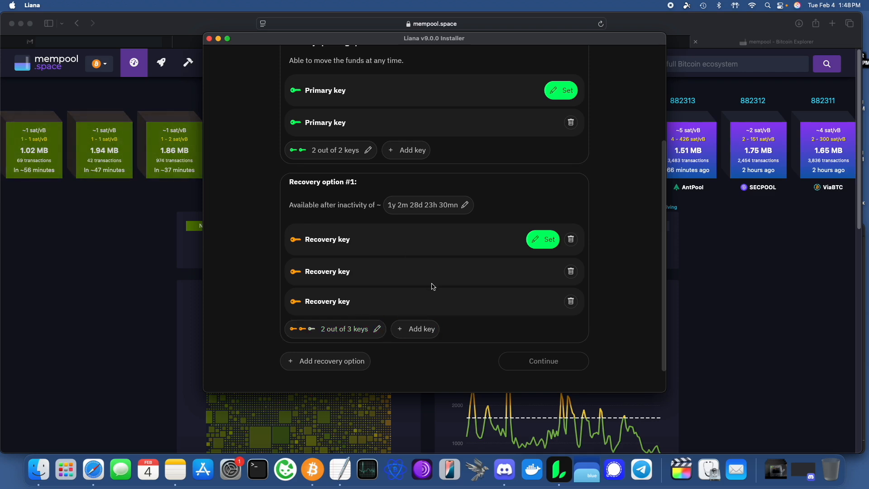
pyautogui.scroll(10, 367, 256)
pyautogui.click(248, 100)
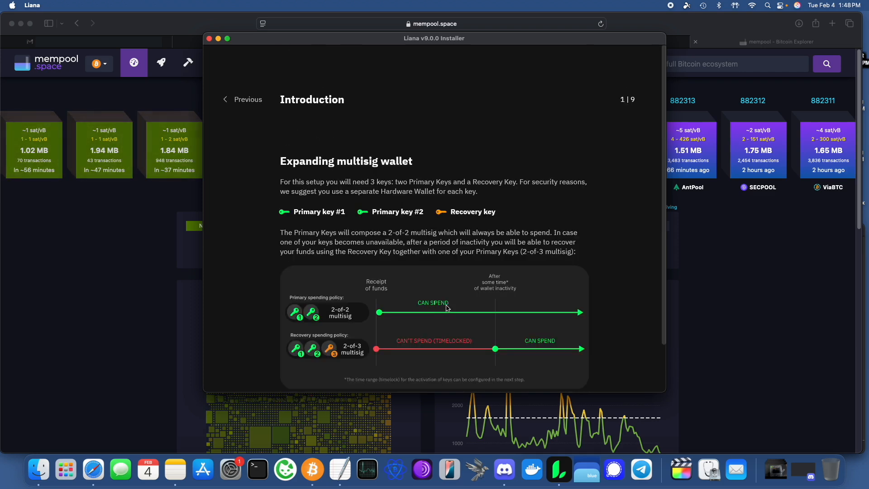
pyautogui.click(249, 100)
# - Choose the Build your own wallet type, and open its key setup to review the primary and recovery options
pyautogui.click(397, 269)
pyautogui.click(547, 390)
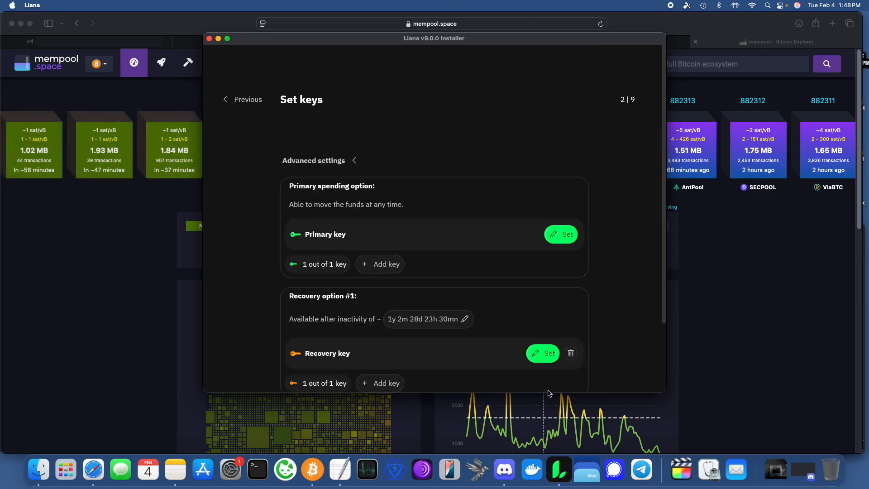
pyautogui.scroll(-4, 607, 323)
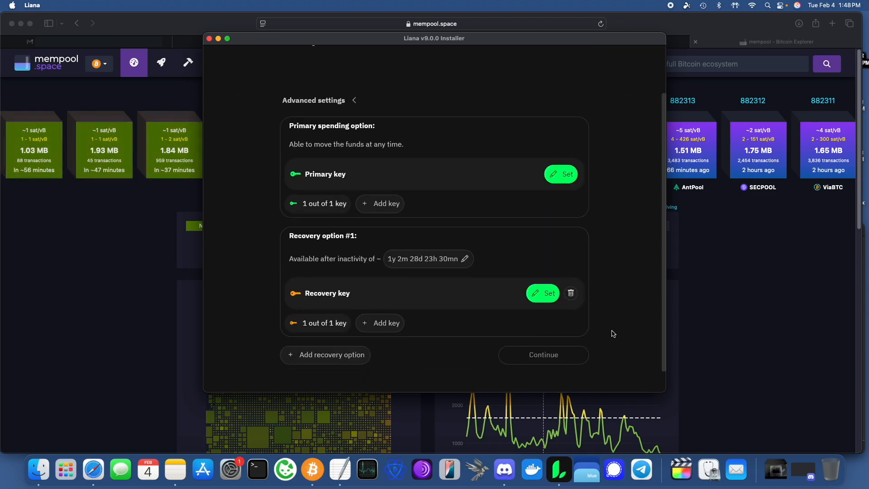